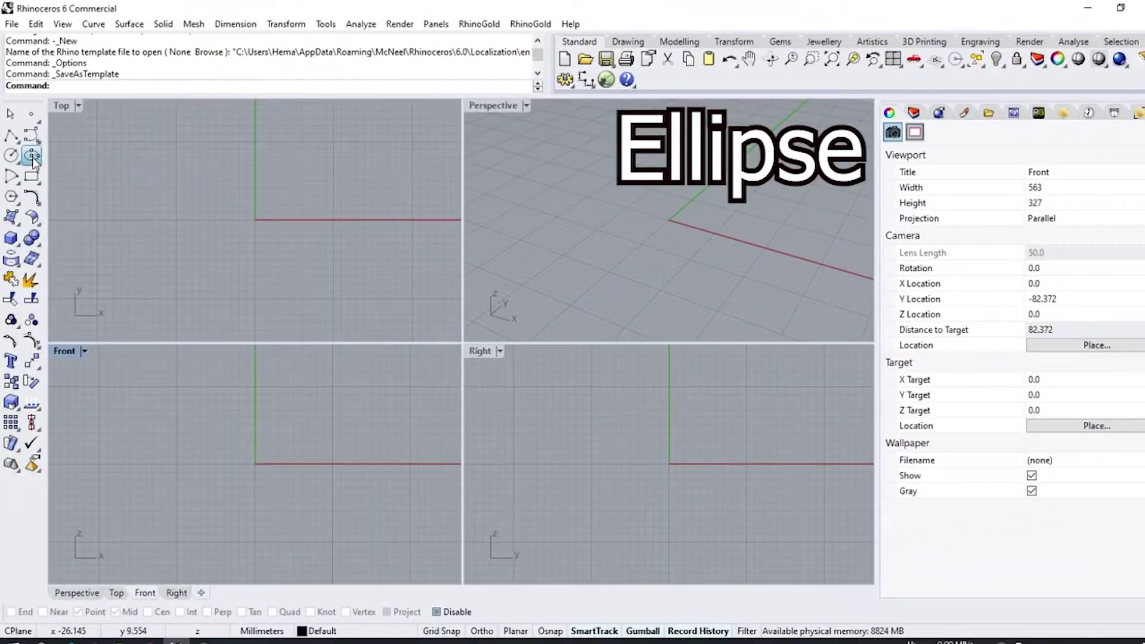
Draw an ellipse centred on the origin in the Front view, with a 30 mm horizontal semi-axis and a shorter vertical semi-axis.
{"action": "left_click", "coordinate": [31, 155]}
{"action": "type", "text": "0"}
{"action": "key", "text": "Return"}
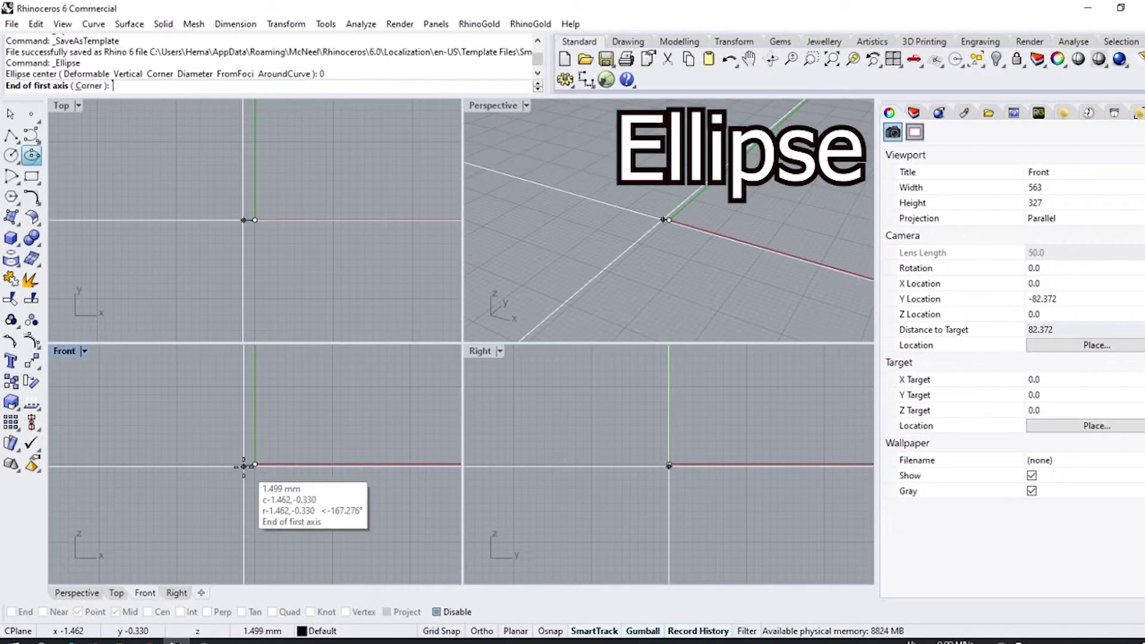
{"action": "key", "text": "F8"}
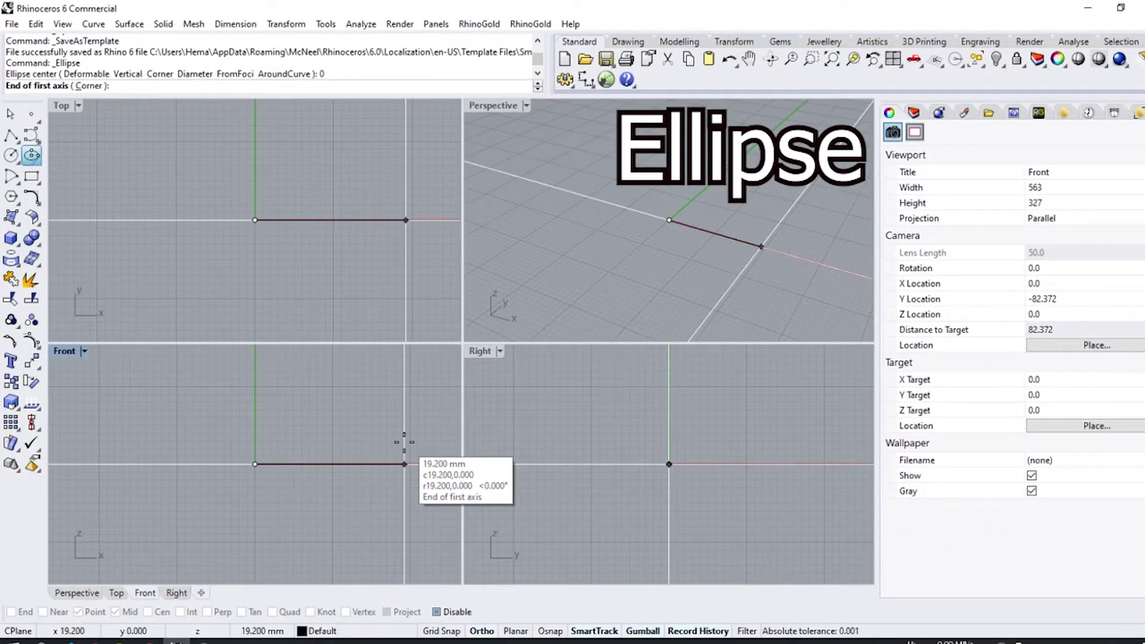
{"action": "type", "text": "30"}
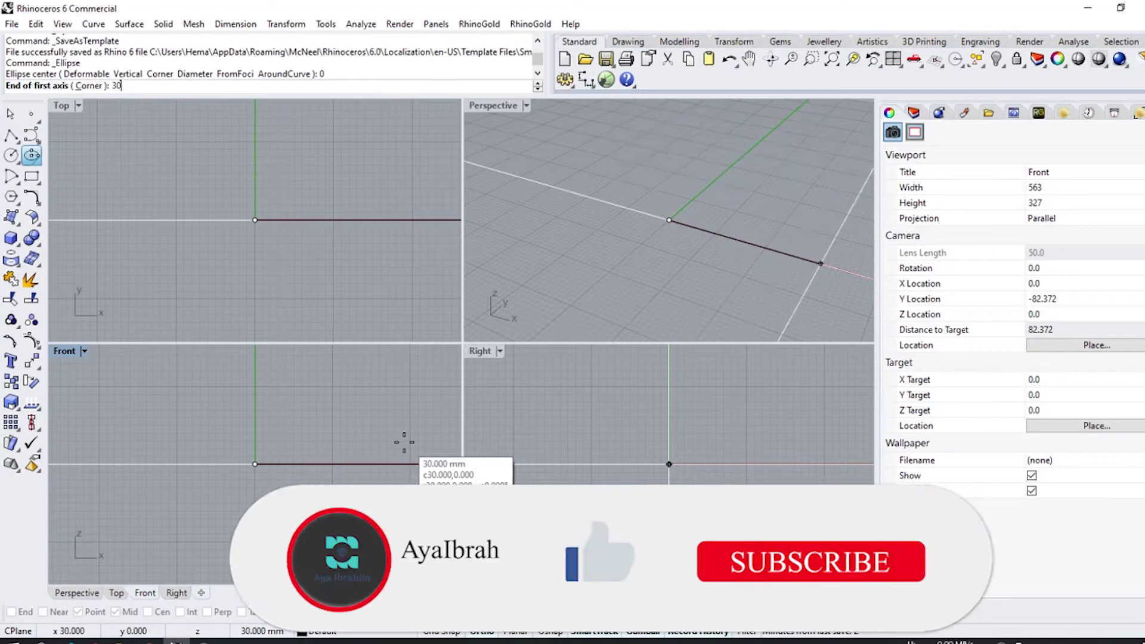
{"action": "key", "text": "Return"}
{"action": "left_click", "coordinate": [314, 361]}
Offset the ellipse outward by 2.5 mm in the Front view.
{"action": "double_click", "coordinate": [64, 350]}
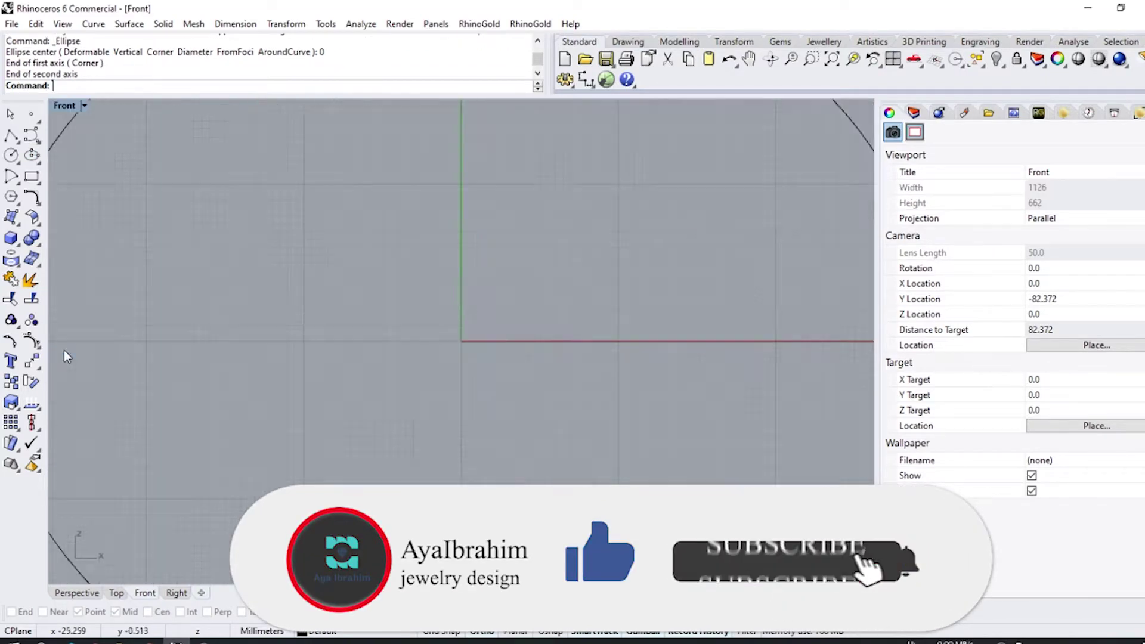
{"action": "scroll", "coordinate": [530, 306], "scroll_direction": "down", "scroll_amount": 12}
{"action": "left_click", "coordinate": [510, 253]}
{"action": "scroll", "coordinate": [447, 241], "scroll_direction": "up", "scroll_amount": 3}
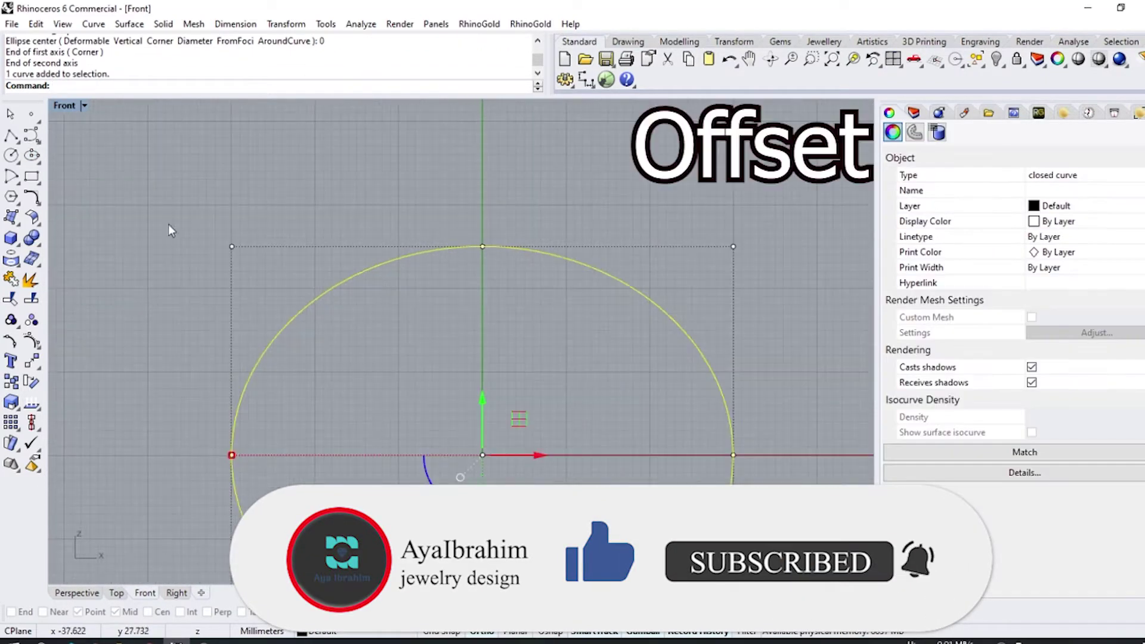
{"action": "left_click", "coordinate": [36, 201]}
{"action": "left_click", "coordinate": [239, 204]}
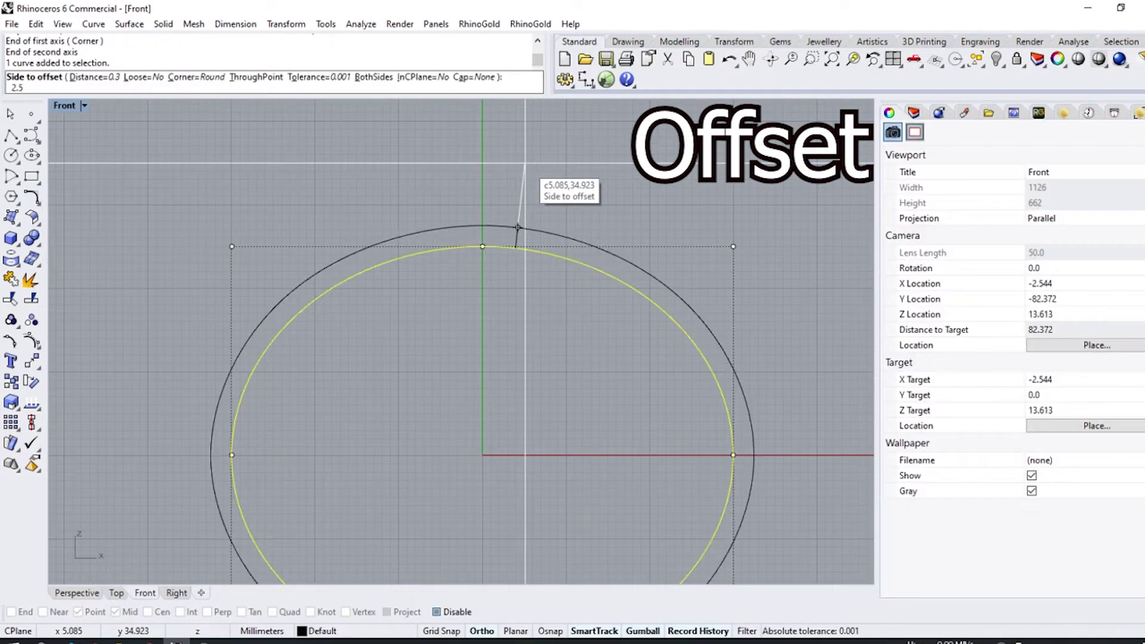
{"action": "left_click", "coordinate": [518, 227]}
{"action": "scroll", "coordinate": [469, 190], "scroll_direction": "down", "scroll_amount": 3}
Split the outer ellipse into two halves with the Point option at its upper and lower quadrant points.
{"action": "left_click", "coordinate": [56, 593]}
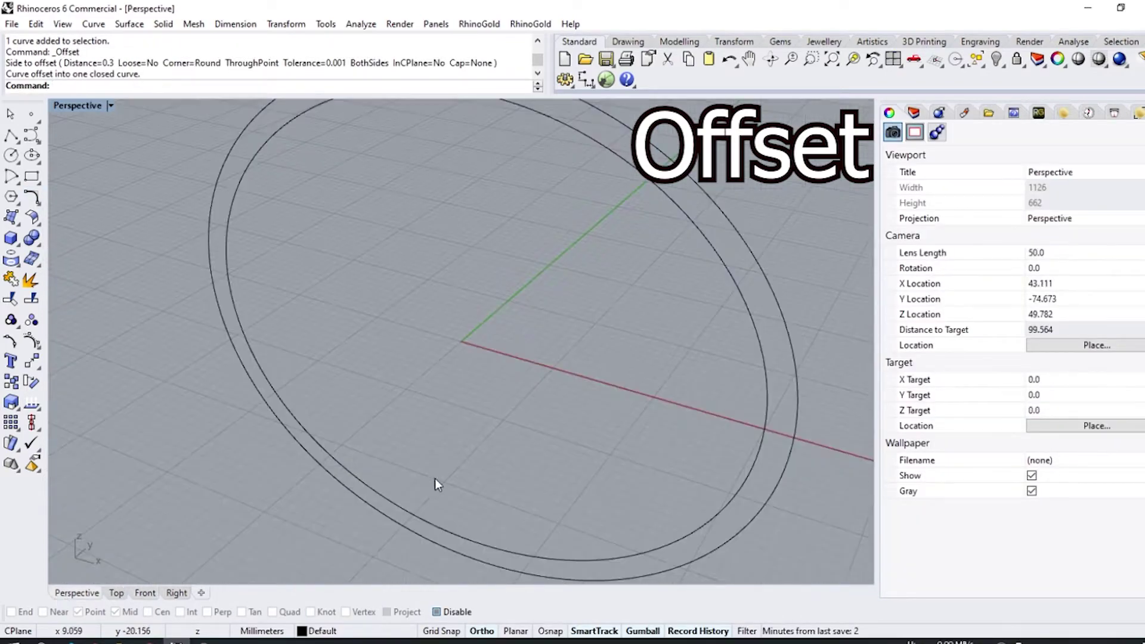
{"action": "scroll", "coordinate": [434, 478], "scroll_direction": "down", "scroll_amount": 5}
{"action": "left_click", "coordinate": [453, 256]}
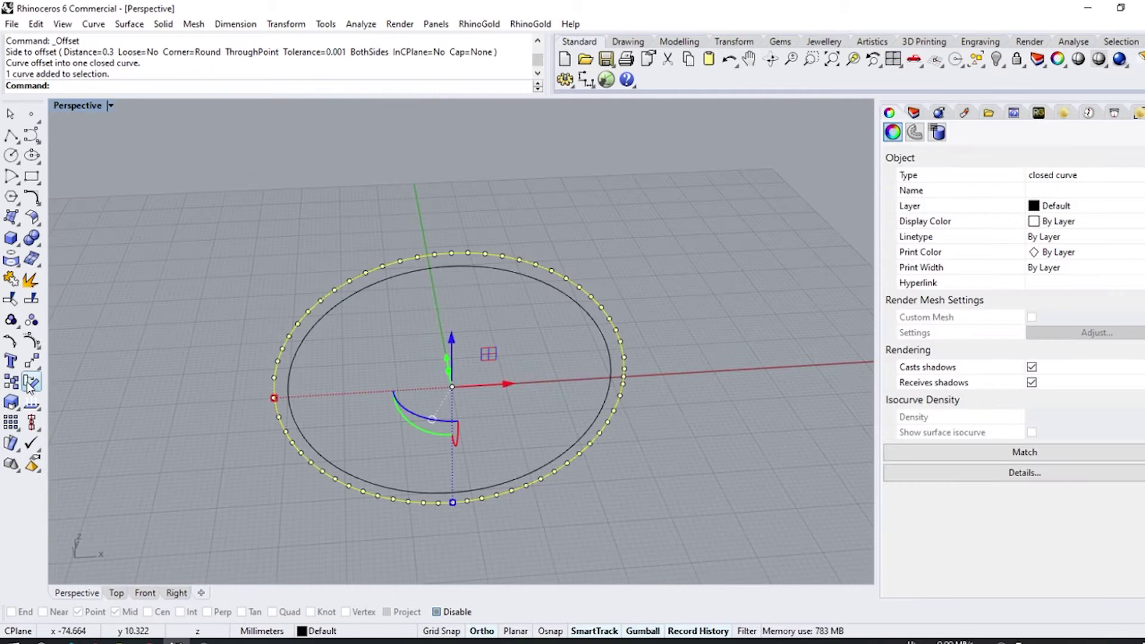
{"action": "left_click", "coordinate": [32, 301]}
{"action": "left_click", "coordinate": [145, 593]}
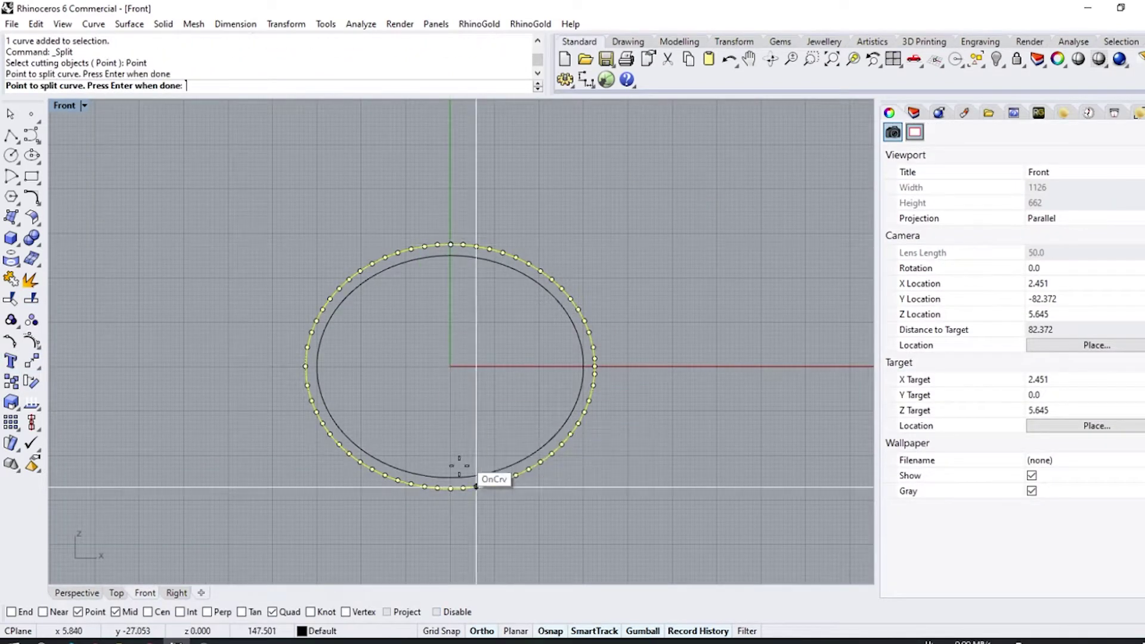
{"action": "left_click", "coordinate": [450, 485]}
{"action": "key", "text": "Return"}
Rebuild the positive-X half of the outer ellipse with eight control points and delete the other half.
{"action": "scroll", "coordinate": [511, 253], "scroll_direction": "up", "scroll_amount": 8}
{"action": "left_click", "coordinate": [511, 252]}
{"action": "left_click", "coordinate": [407, 237]}
{"action": "scroll", "coordinate": [406, 238], "scroll_direction": "down", "scroll_amount": 8}
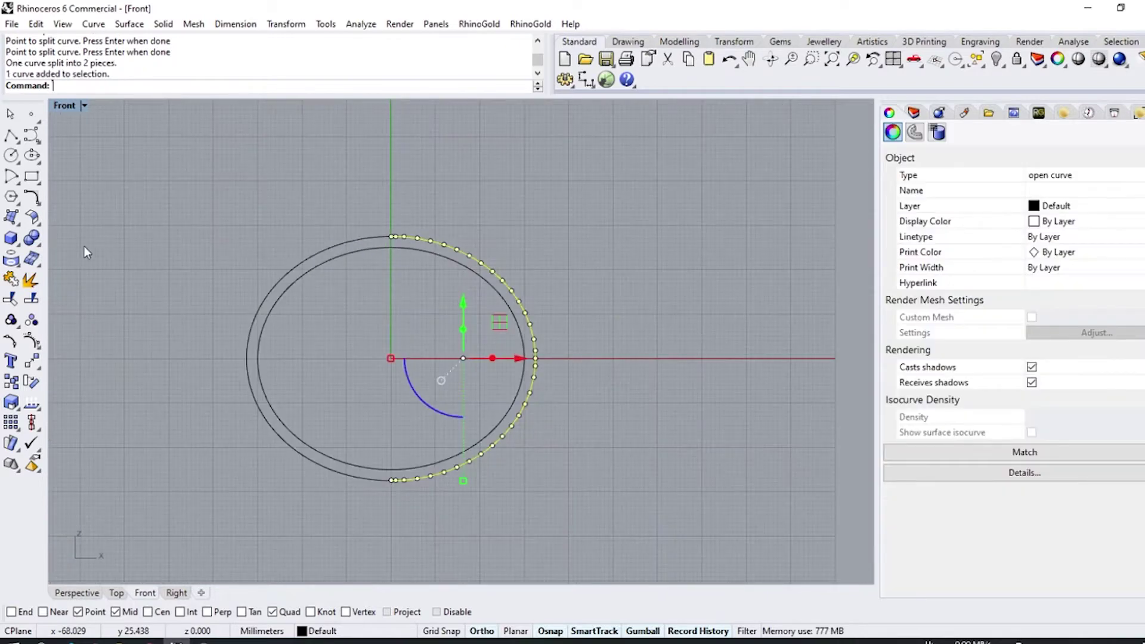
{"action": "left_click", "coordinate": [37, 203]}
{"action": "left_click", "coordinate": [240, 232]}
{"action": "left_click", "coordinate": [707, 404]}
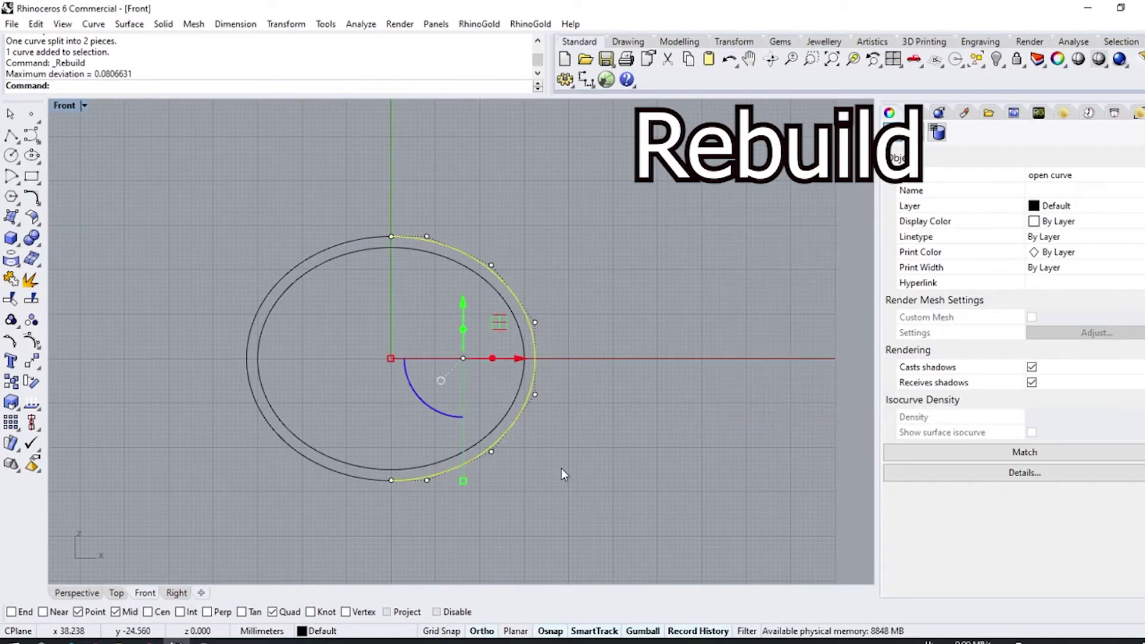
{"action": "key", "text": "Delete"}
Try a round-capped pipe of 2.5 mm diameter along the remaining half-ellipse curve.
{"action": "left_click", "coordinate": [429, 246]}
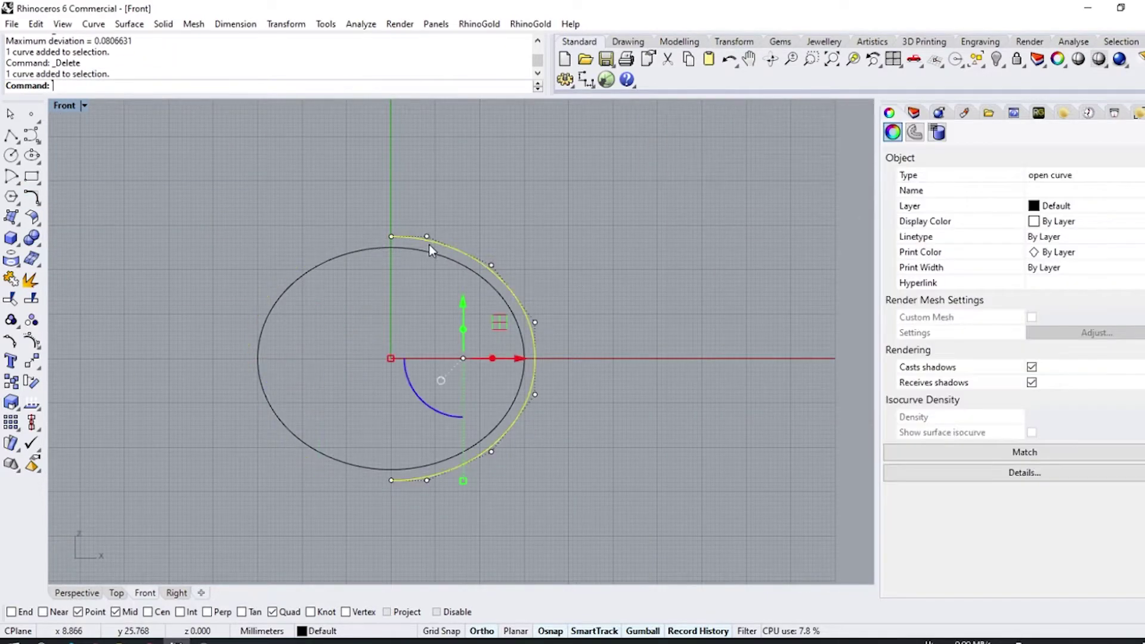
{"action": "left_click", "coordinate": [77, 592]}
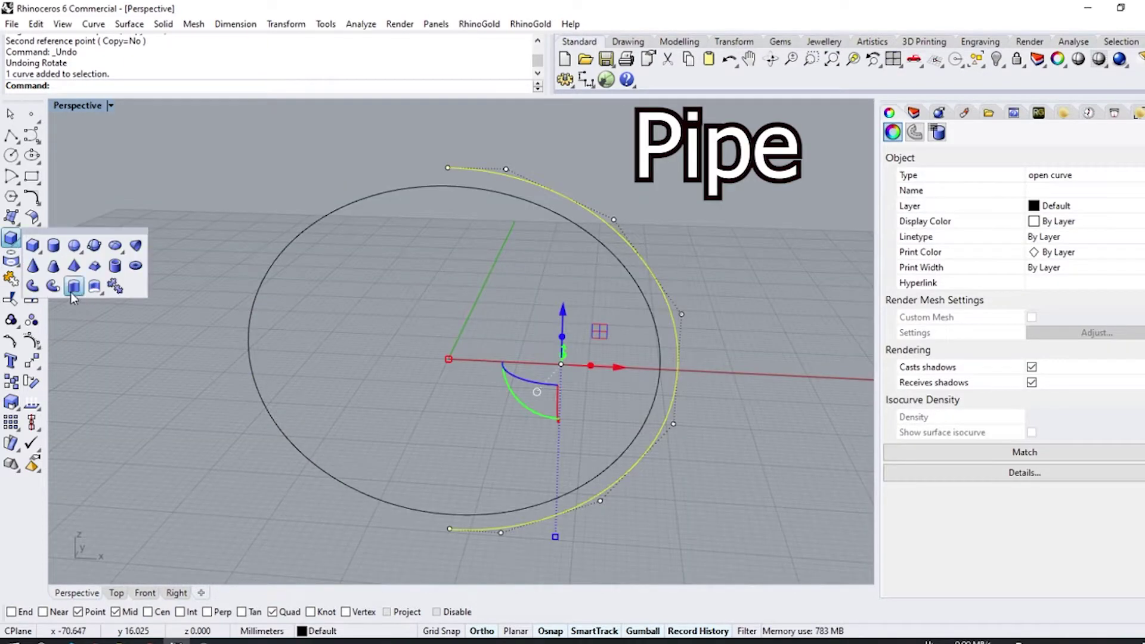
{"action": "left_click", "coordinate": [73, 287]}
{"action": "left_click", "coordinate": [119, 86]}
{"action": "type", "text": "2.5"}
{"action": "key", "text": "Return"}
{"action": "key", "text": "Return"}
{"action": "key", "text": "Return"}
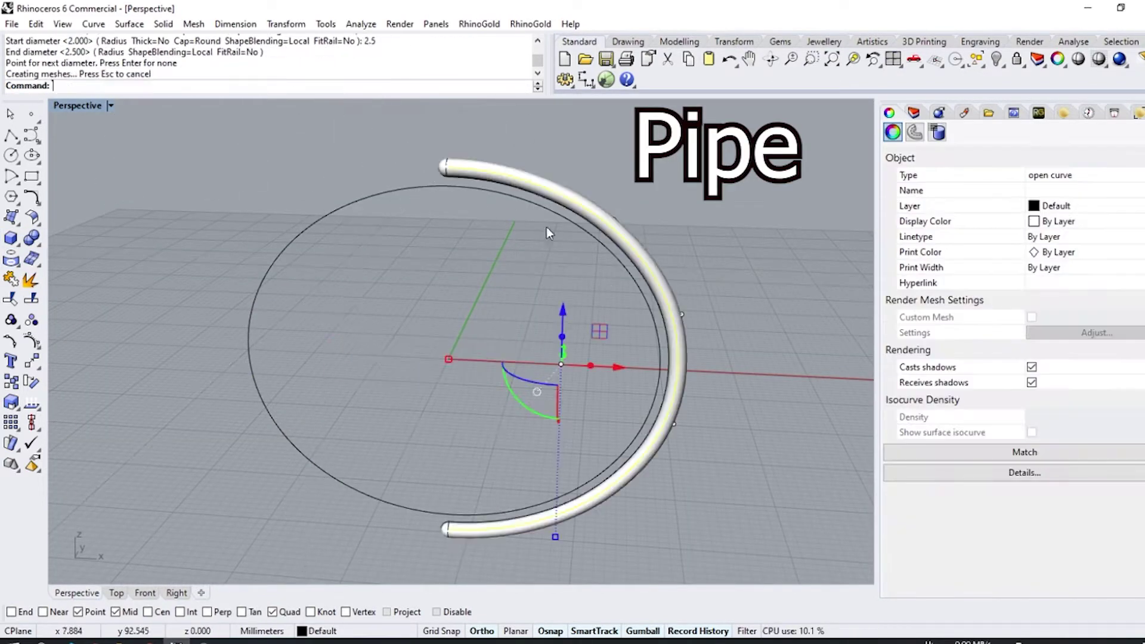
{"action": "right_click_drag", "start_coordinate": [546, 227], "coordinate": [467, 219]}
{"action": "key", "text": "ctrl+z"}
Create a round-capped pipe along the half-ellipse curve with a 5 mm start and end diameter.
{"action": "key", "text": "Return"}
{"action": "type", "text": "5"}
{"action": "key", "text": "Return"}
{"action": "key", "text": "Return"}
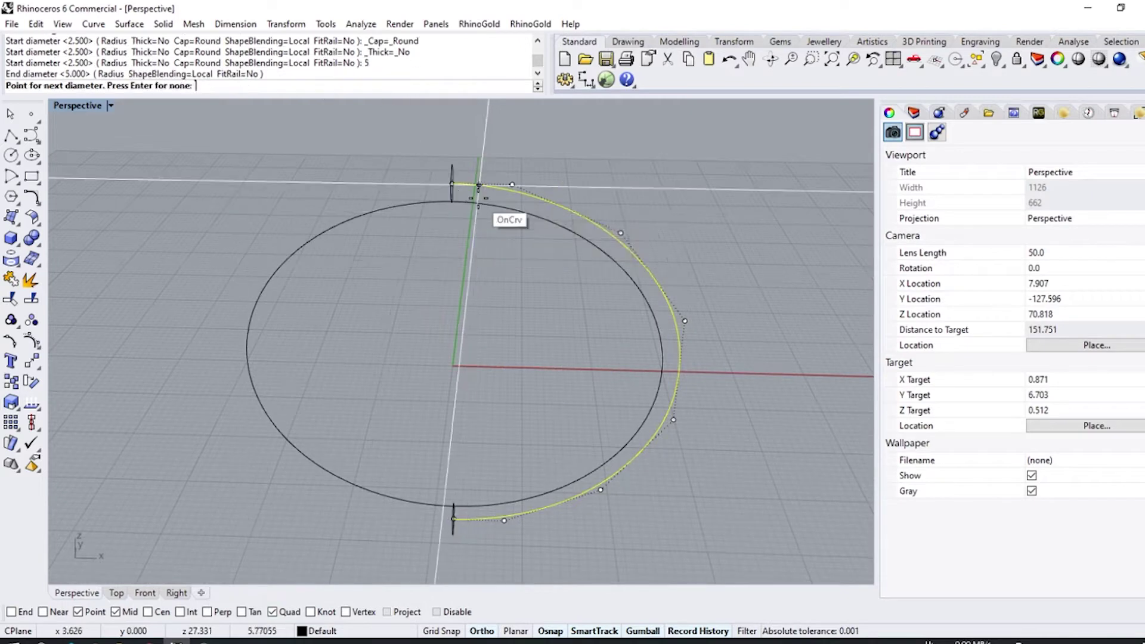
{"action": "key", "text": "Return"}
Rotate a copy of the pipe 180 degrees about the origin in the Top view and lock both pipes.
{"action": "left_click", "coordinate": [485, 181]}
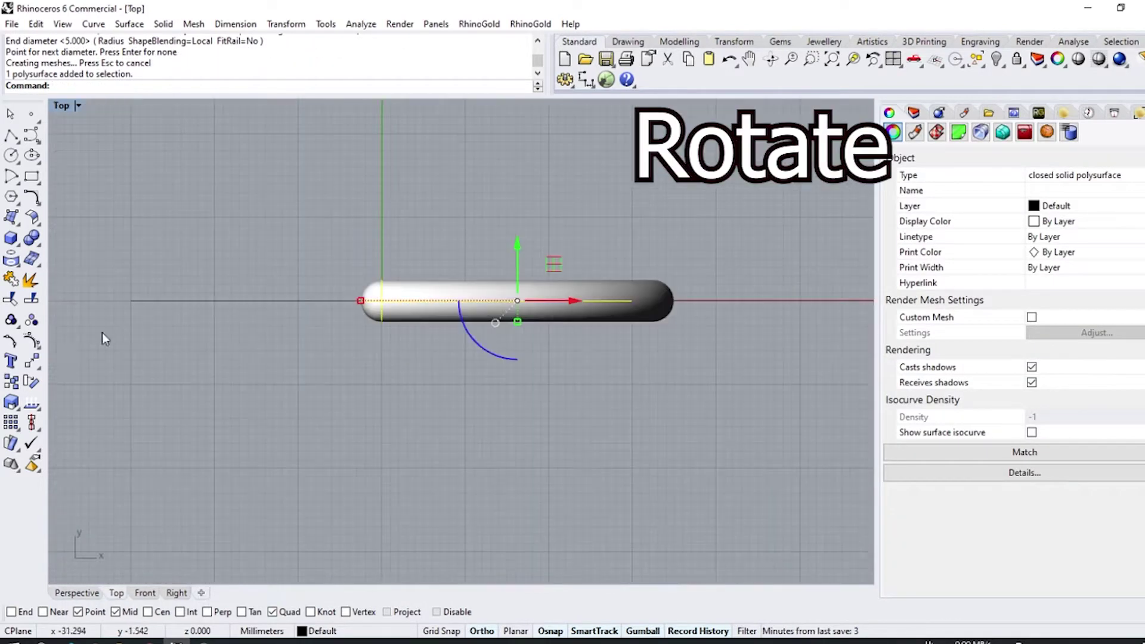
{"action": "left_click", "coordinate": [32, 383]}
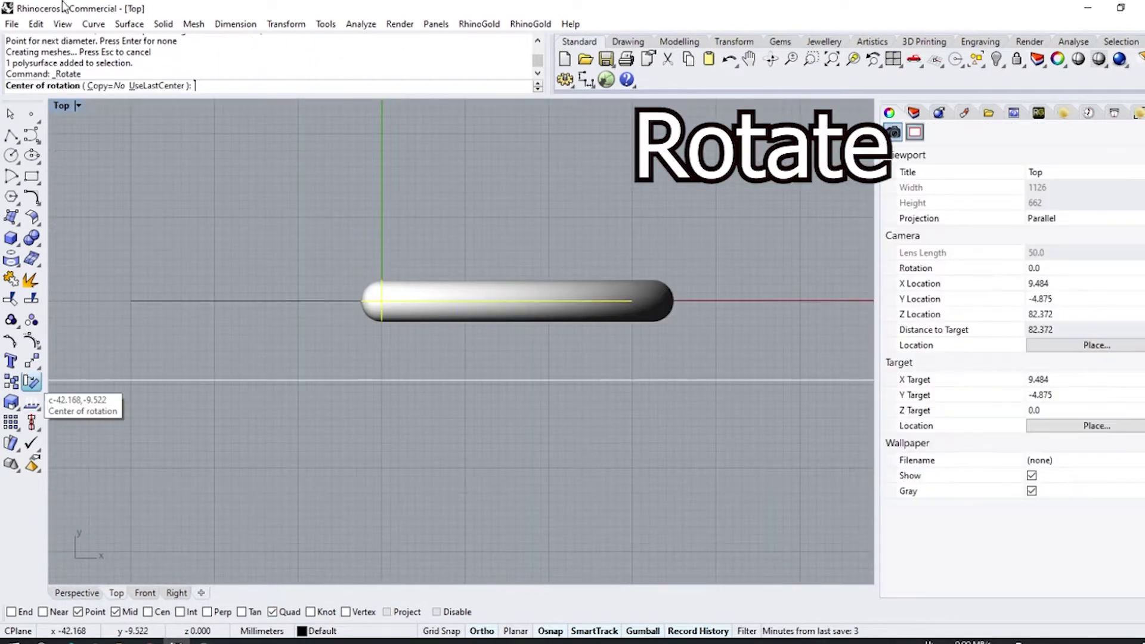
{"action": "type", "text": "0"}
{"action": "key", "text": "Return"}
{"action": "type", "text": "180"}
{"action": "key", "text": "Return"}
{"action": "key", "text": "Return"}
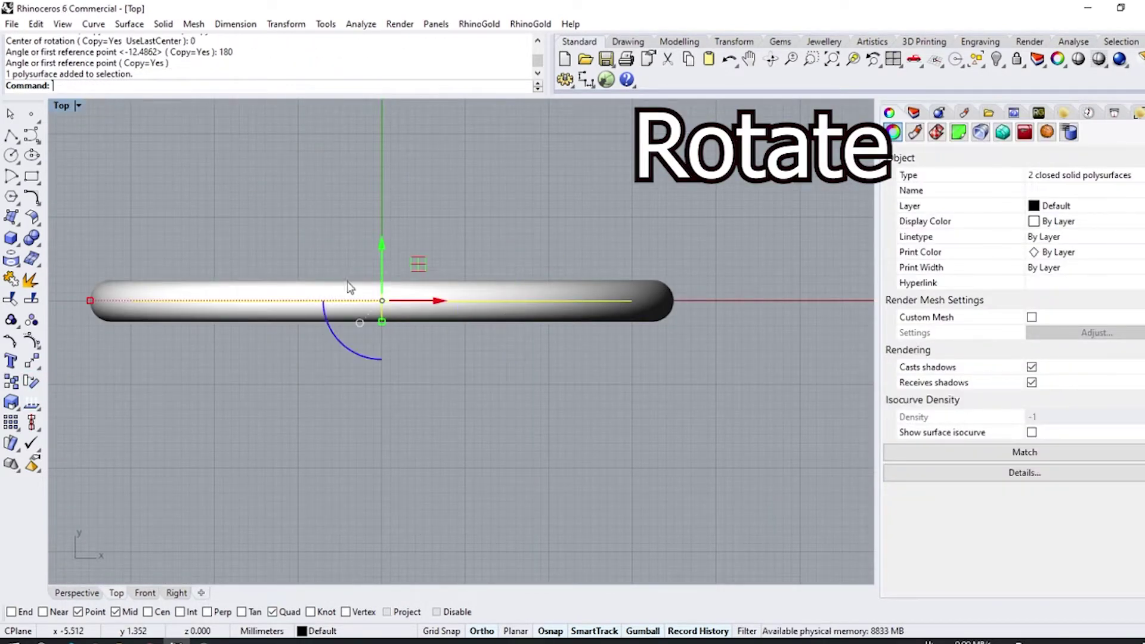
{"action": "left_click", "coordinate": [1016, 59]}
Rotate the curve's two uppermost control points in the Top view about the neighbouring third control point to swing the end off-axis.
{"action": "left_click", "coordinate": [519, 339]}
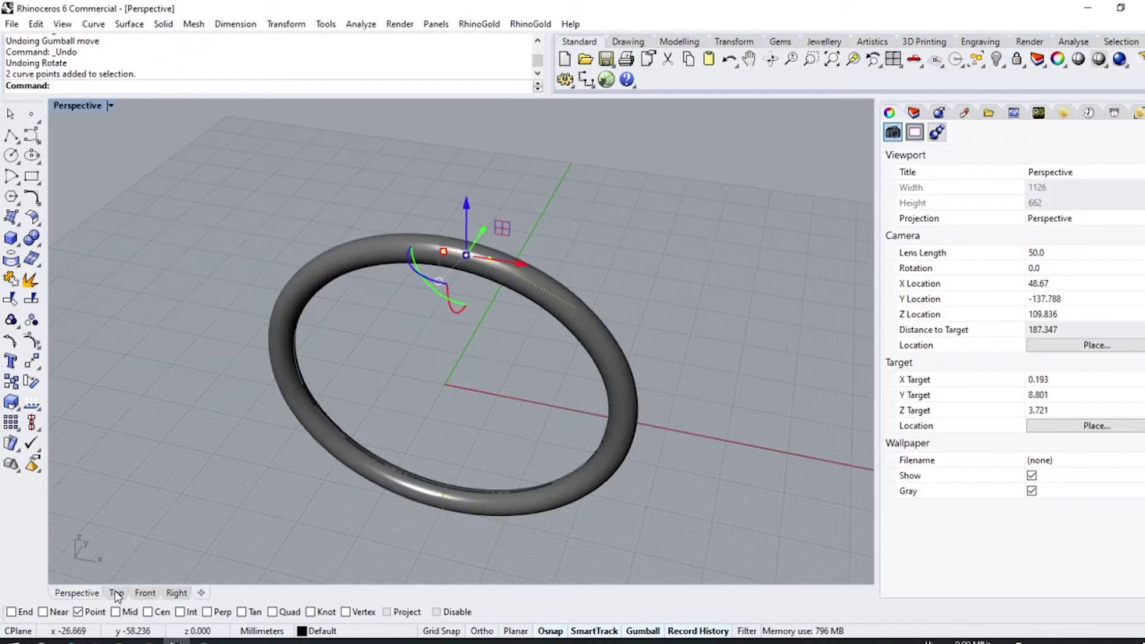
{"action": "left_click", "coordinate": [117, 593]}
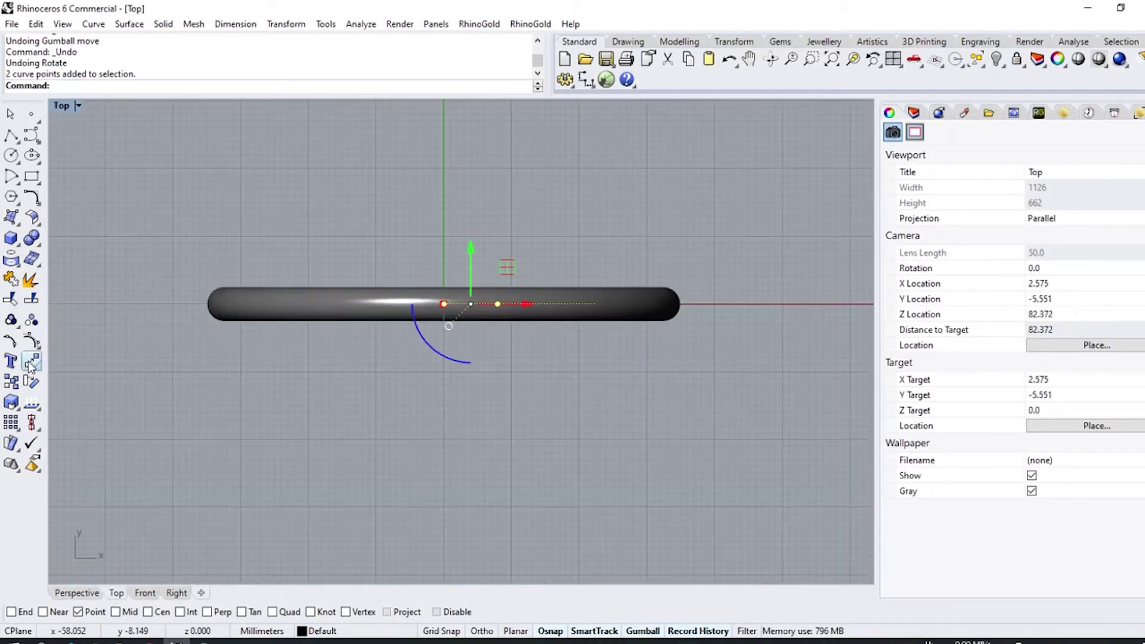
{"action": "key", "text": "ctrl+alt+w"}
{"action": "left_click", "coordinate": [596, 304]}
{"action": "key", "text": "ctrl+alt+s"}
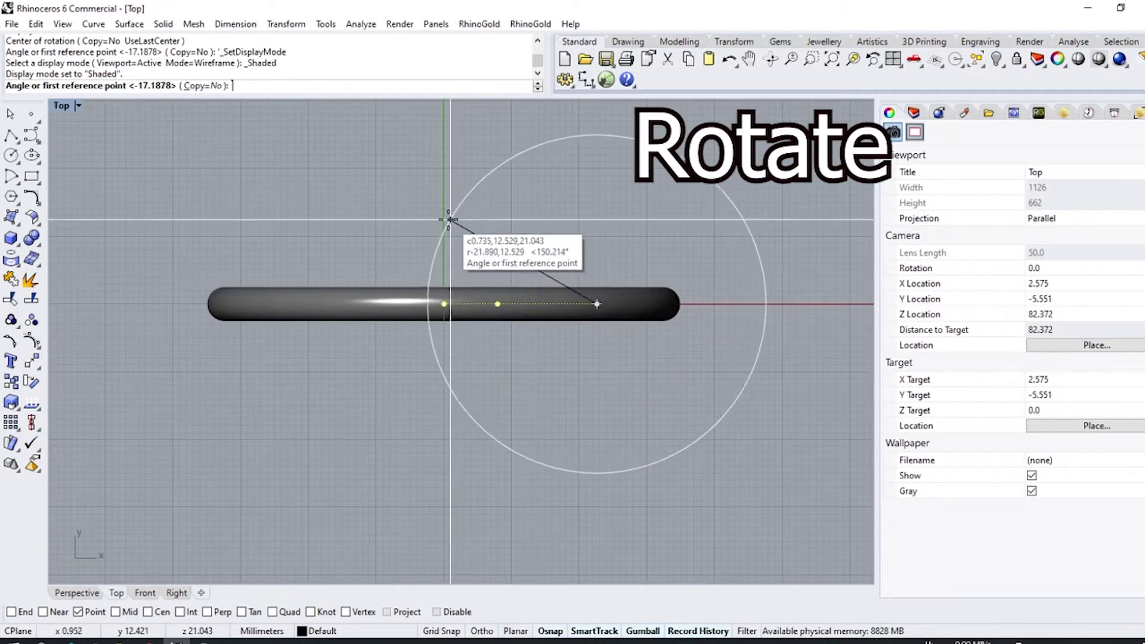
{"action": "left_click", "coordinate": [448, 217]}
{"action": "left_click", "coordinate": [475, 180]}
Move the curve's upper control points sideways in the Top and Right views to spread the pipe ends in a smooth bend.
{"action": "left_click_drag", "start_coordinate": [484, 318], "coordinate": [506, 245]}
{"action": "scroll", "coordinate": [569, 322], "scroll_direction": "up", "scroll_amount": 3}
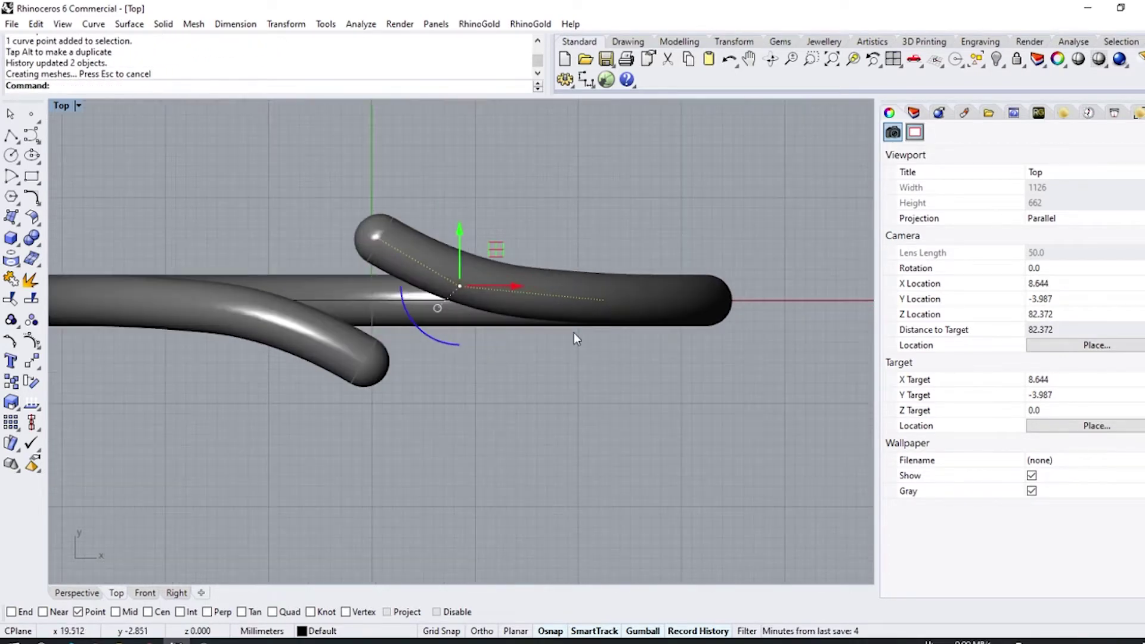
{"action": "left_click", "coordinate": [177, 592]}
{"action": "scroll", "coordinate": [452, 163], "scroll_direction": "up", "scroll_amount": 3}
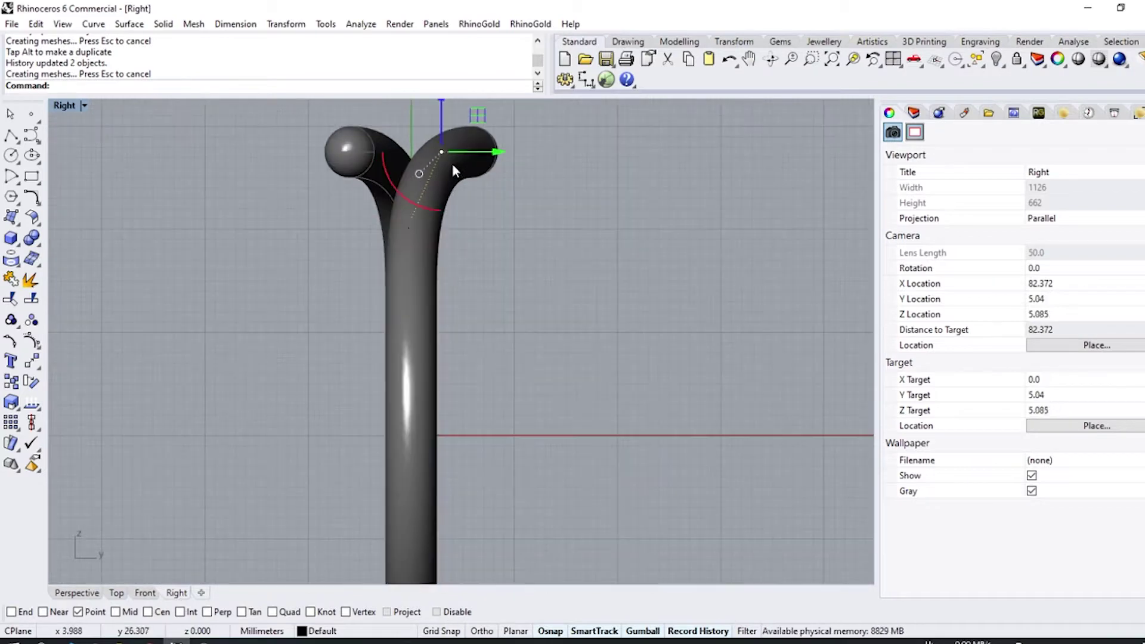
{"action": "left_click_drag", "start_coordinate": [519, 213], "coordinate": [535, 212]}
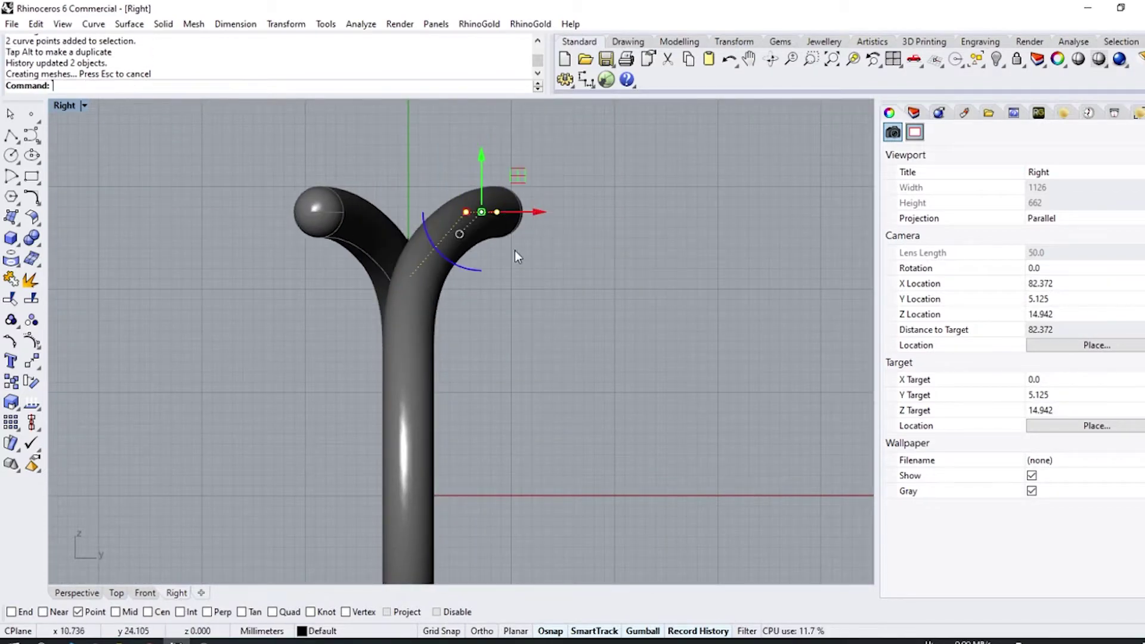
{"action": "left_click_drag", "start_coordinate": [464, 284], "coordinate": [494, 289]}
{"action": "scroll", "coordinate": [528, 291], "scroll_direction": "down", "scroll_amount": 3}
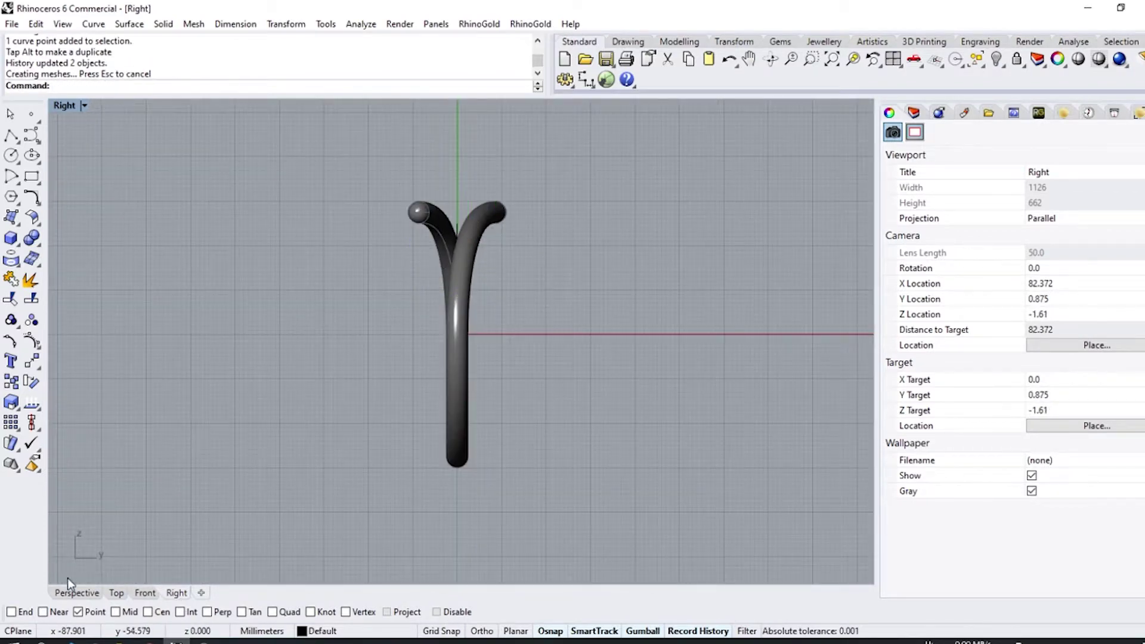
Check the bent shape in perspective, then unlock both pipes and delete them, keeping the curves.
{"action": "left_click", "coordinate": [119, 593]}
{"action": "scroll", "coordinate": [440, 336], "scroll_direction": "down", "scroll_amount": 6}
{"action": "left_click", "coordinate": [83, 591]}
{"action": "right_click_drag", "start_coordinate": [394, 269], "coordinate": [204, 373]}
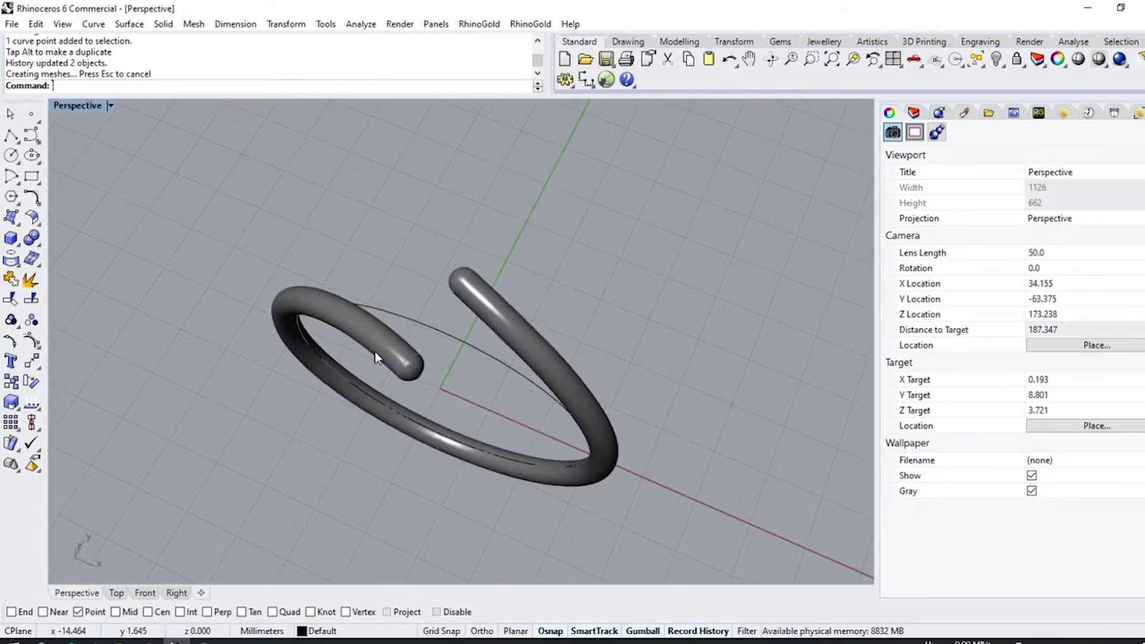
{"action": "left_click", "coordinate": [1016, 59]}
{"action": "left_click", "coordinate": [462, 287]}
{"action": "key", "text": "Delete"}
{"action": "left_click", "coordinate": [363, 303]}
{"action": "key", "text": "Delete"}
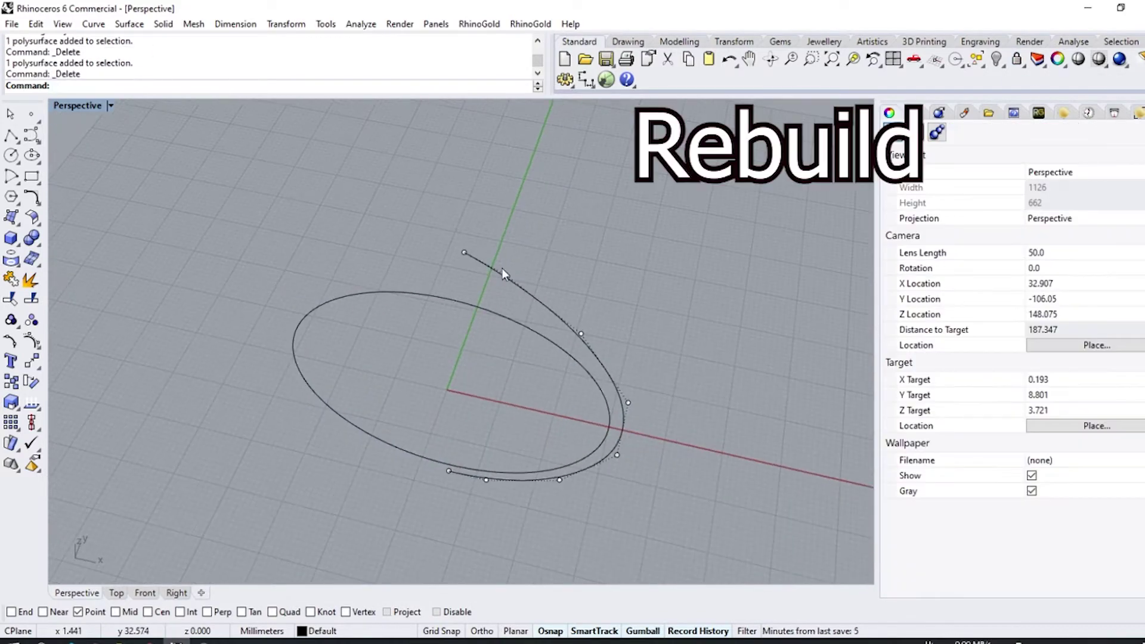
Rebuild the bent open curve with eight control points.
{"action": "left_click", "coordinate": [502, 269]}
{"action": "right_click_drag", "start_coordinate": [502, 269], "coordinate": [284, 342]}
{"action": "left_click", "coordinate": [39, 204]}
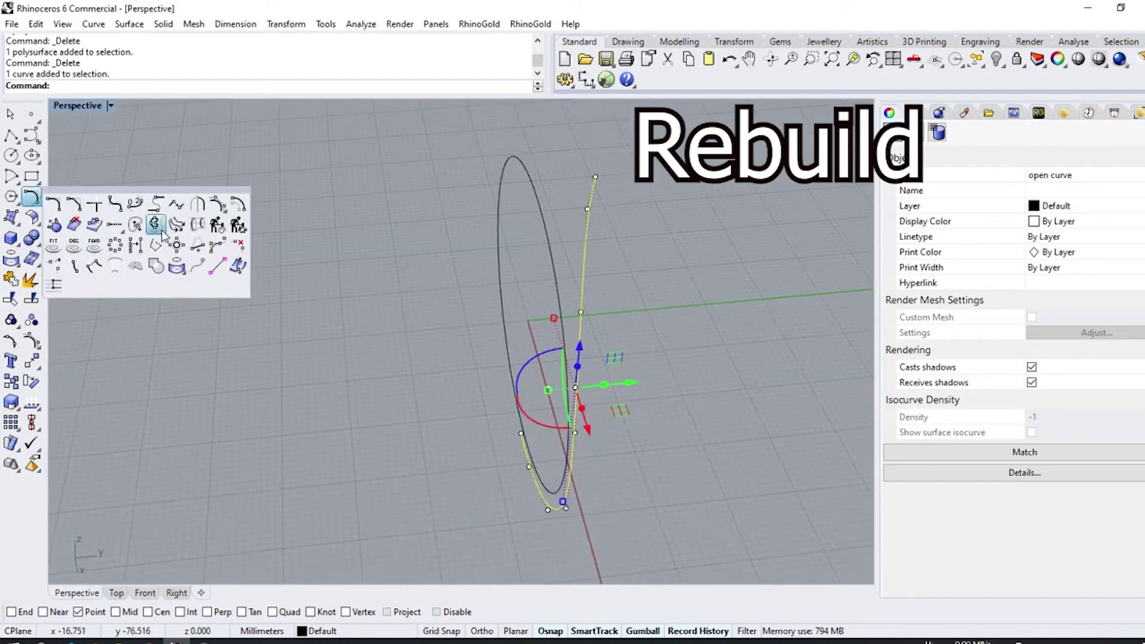
{"action": "left_click", "coordinate": [218, 226]}
{"action": "key", "text": "Return"}
Measure the length of the rebuilt curve and copy the reported value.
{"action": "right_click_drag", "start_coordinate": [233, 297], "coordinate": [465, 326]}
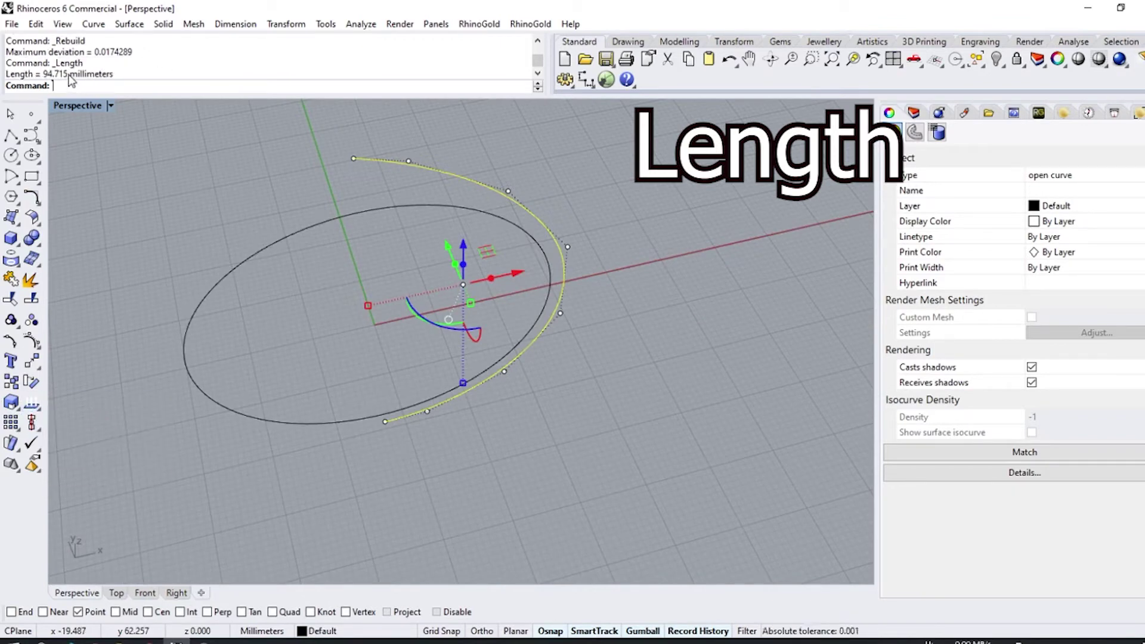
{"action": "left_click_drag", "start_coordinate": [68, 76], "coordinate": [58, 76]}
{"action": "right_click", "coordinate": [52, 76]}
{"action": "left_click", "coordinate": [84, 104]}
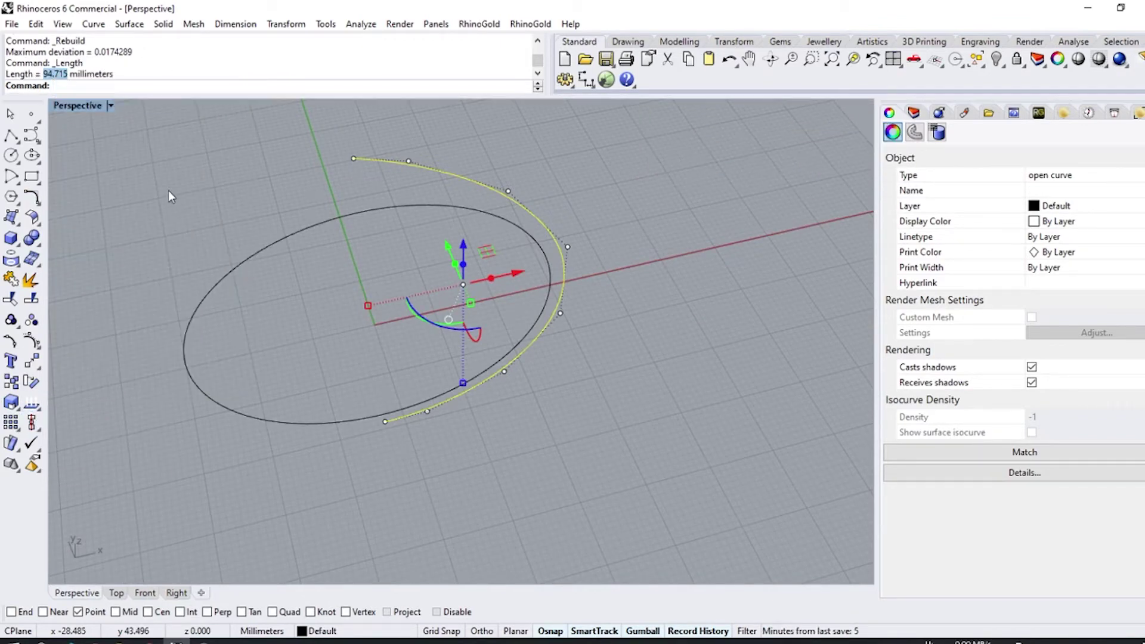
Draw a straight line 94.715 mm long beside the ring curves, parallel to the Y axis.
{"action": "left_click", "coordinate": [169, 191]}
{"action": "left_click", "coordinate": [29, 148]}
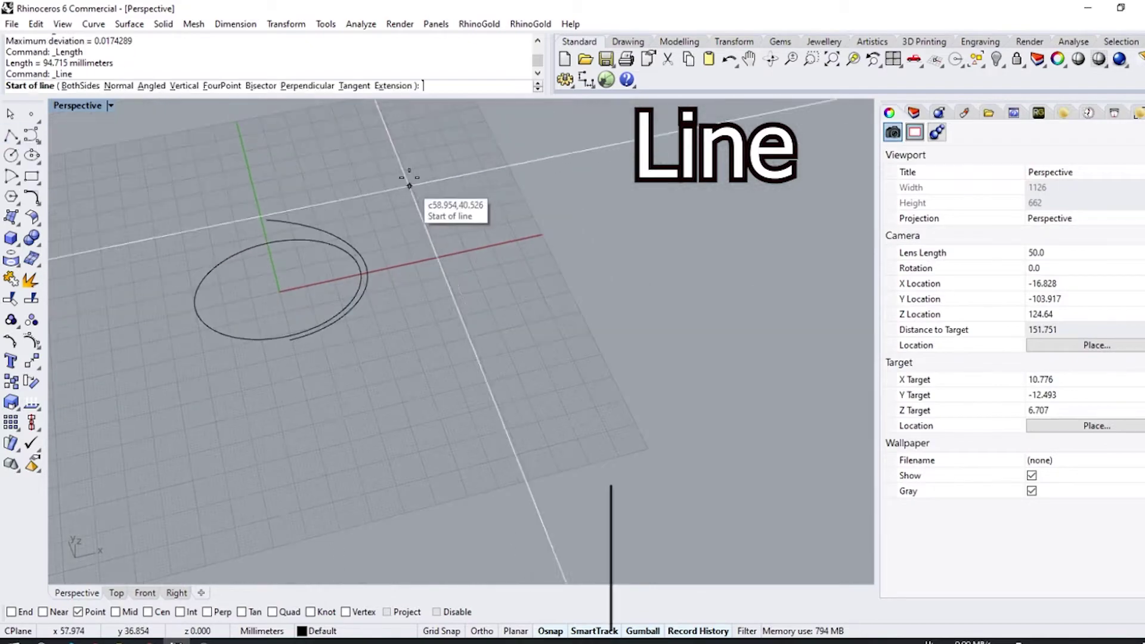
{"action": "scroll", "coordinate": [403, 178], "scroll_direction": "down", "scroll_amount": 5}
{"action": "left_click", "coordinate": [403, 150]}
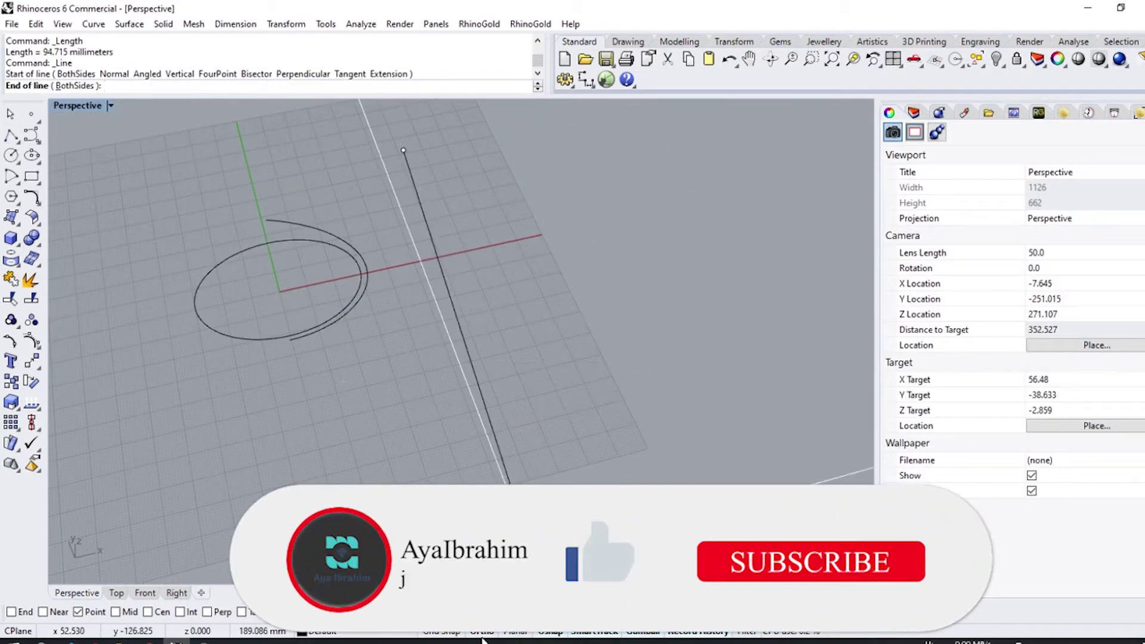
{"action": "key", "text": "ctrl+v"}
{"action": "key", "text": "Return"}
{"action": "left_click", "coordinate": [486, 364]}
{"action": "scroll", "coordinate": [510, 280], "scroll_direction": "down", "scroll_amount": 6}
{"action": "right_click_drag", "start_coordinate": [507, 316], "coordinate": [557, 337]}
{"action": "left_click", "coordinate": [525, 328]}
{"action": "left_click", "coordinate": [467, 268]}
{"action": "left_click", "coordinate": [500, 341]}
{"action": "scroll", "coordinate": [503, 361], "scroll_direction": "up", "scroll_amount": 13}
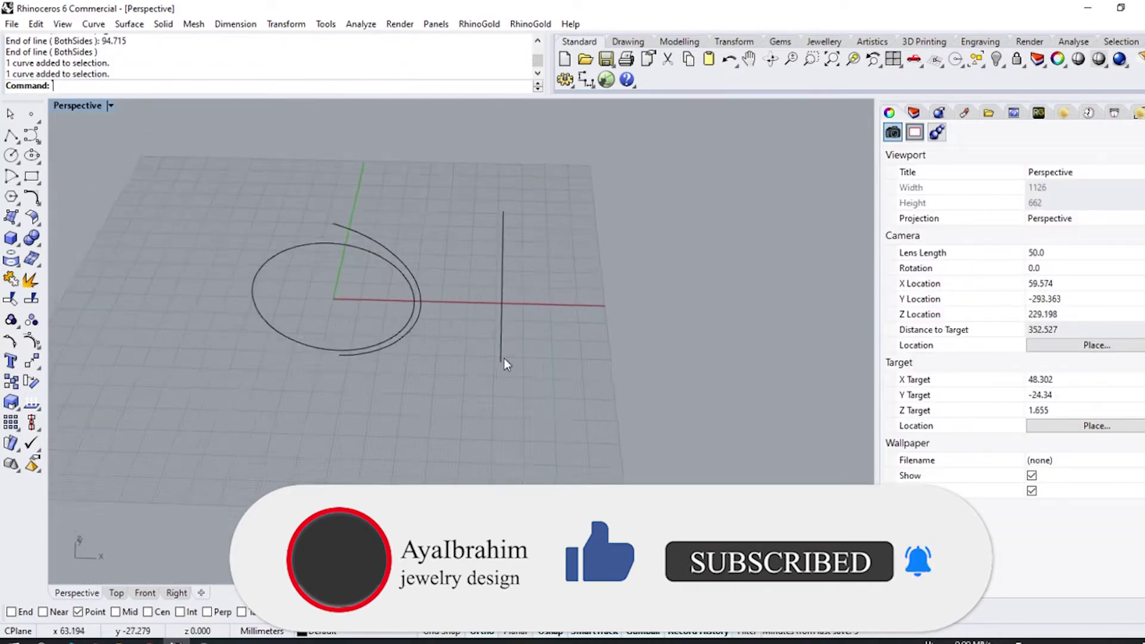
Draw a five-pointed star in the Front view, centred on the line's near endpoint, with a 6 mm corner radius and automatic second radius.
{"action": "left_click", "coordinate": [145, 592]}
{"action": "scroll", "coordinate": [573, 388], "scroll_direction": "up", "scroll_amount": 5}
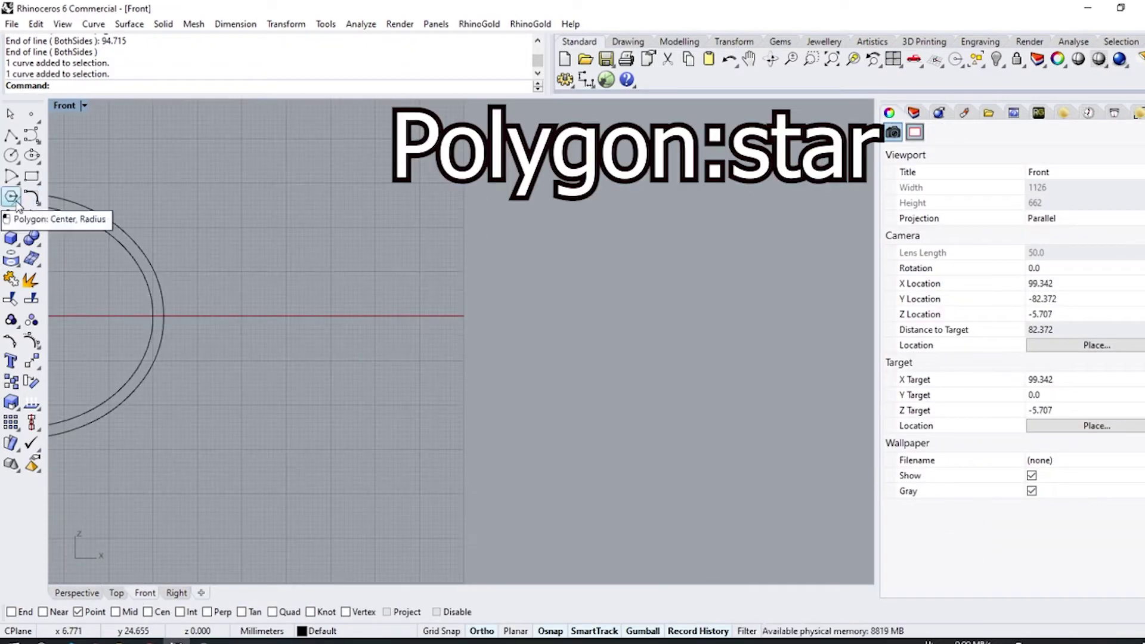
{"action": "left_click", "coordinate": [74, 224]}
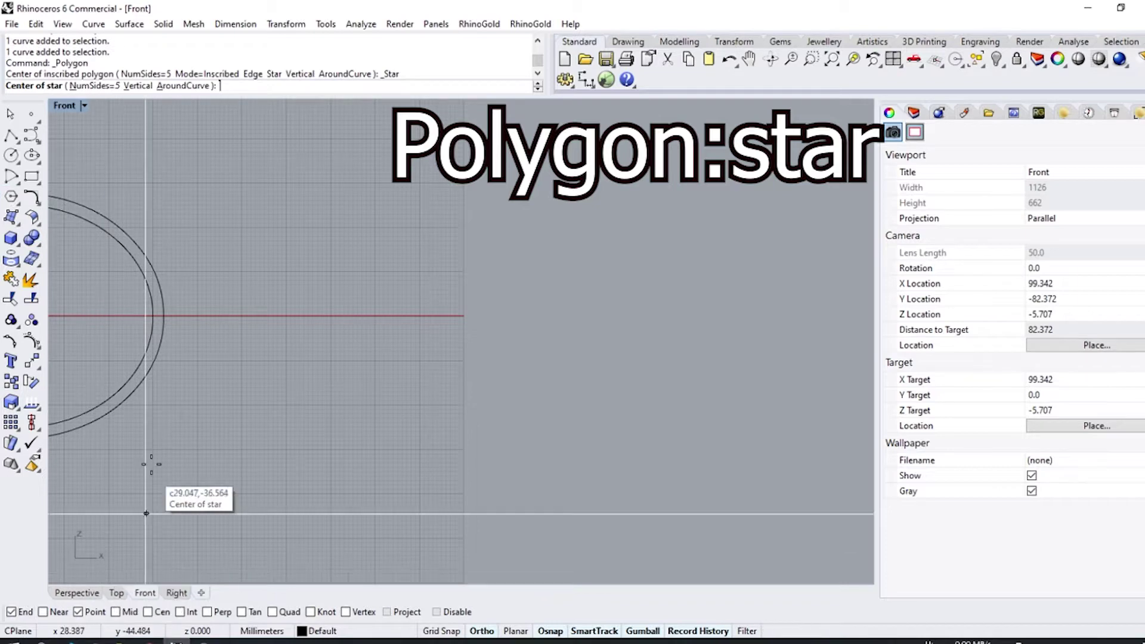
{"action": "left_click", "coordinate": [77, 593]}
{"action": "left_click", "coordinate": [499, 360]}
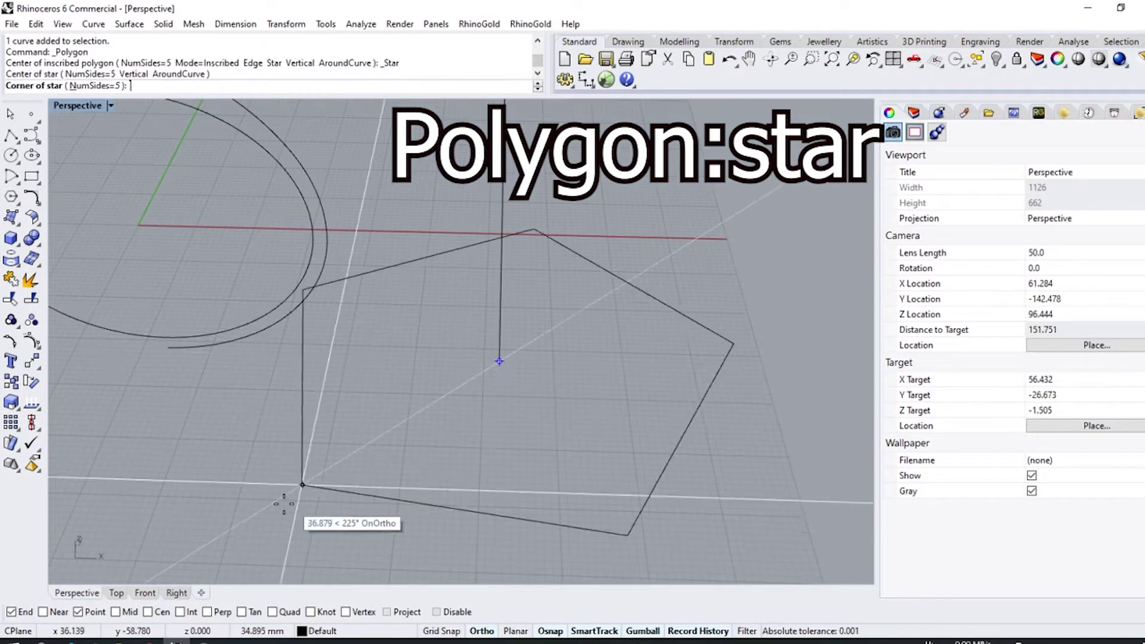
{"action": "left_click", "coordinate": [145, 593]}
{"action": "scroll", "coordinate": [326, 283], "scroll_direction": "up", "scroll_amount": 2}
{"action": "scroll", "coordinate": [327, 285], "scroll_direction": "up", "scroll_amount": 2}
{"action": "left_click", "coordinate": [96, 86]}
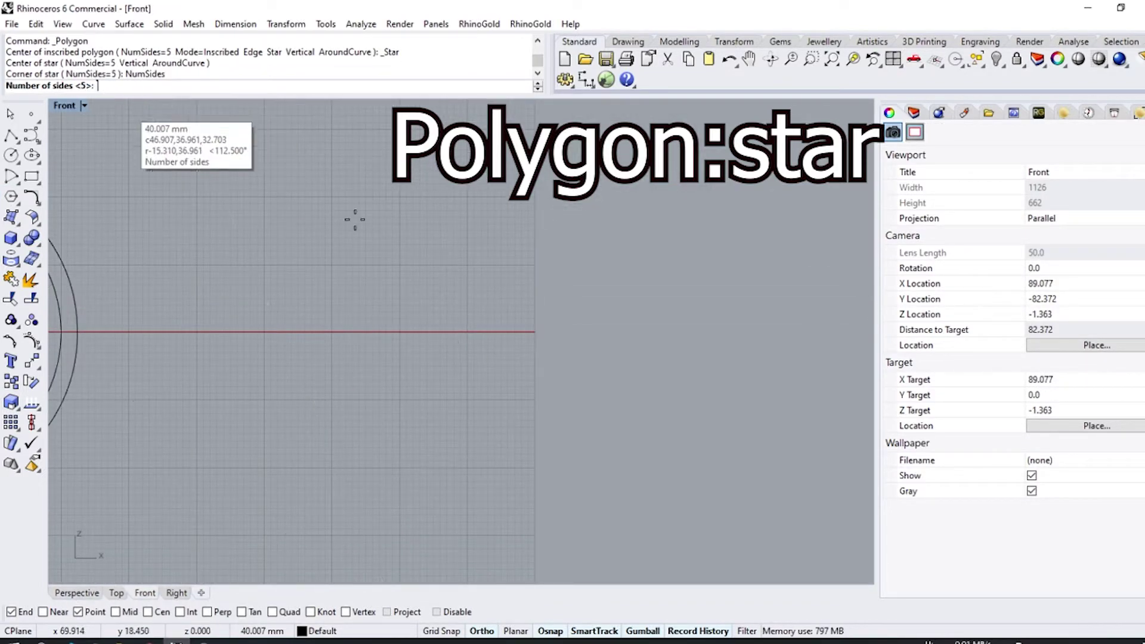
{"action": "type", "text": "5"}
{"action": "key", "text": "Return"}
{"action": "type", "text": "6"}
{"action": "key", "text": "Return"}
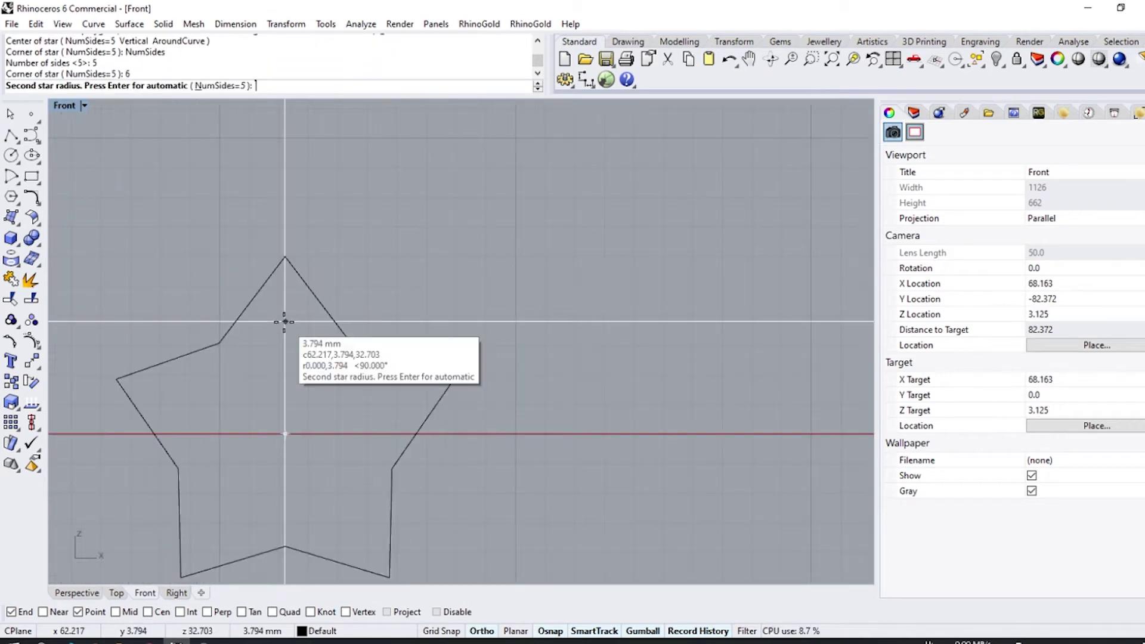
{"action": "key", "text": "Return"}
{"action": "scroll", "coordinate": [389, 353], "scroll_direction": "down", "scroll_amount": 3}
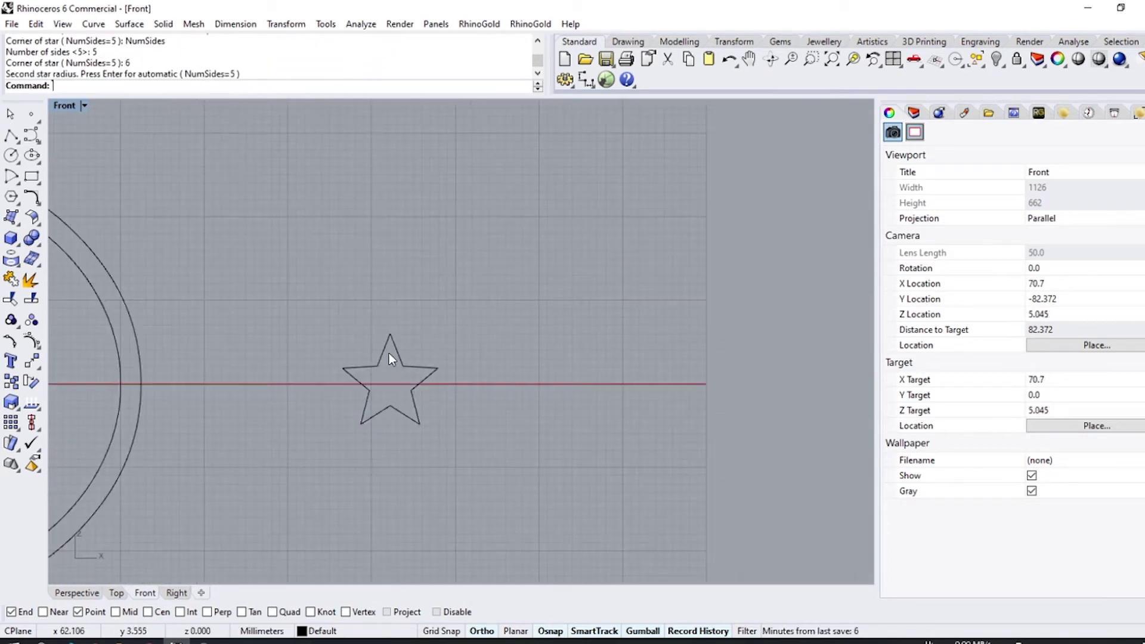
Fillet all corners of the star curve with a 0.3 mm radius.
{"action": "scroll", "coordinate": [389, 353], "scroll_direction": "up", "scroll_amount": 1}
{"action": "left_click", "coordinate": [421, 371]}
{"action": "left_click", "coordinate": [39, 203]}
{"action": "left_click", "coordinate": [460, 362]}
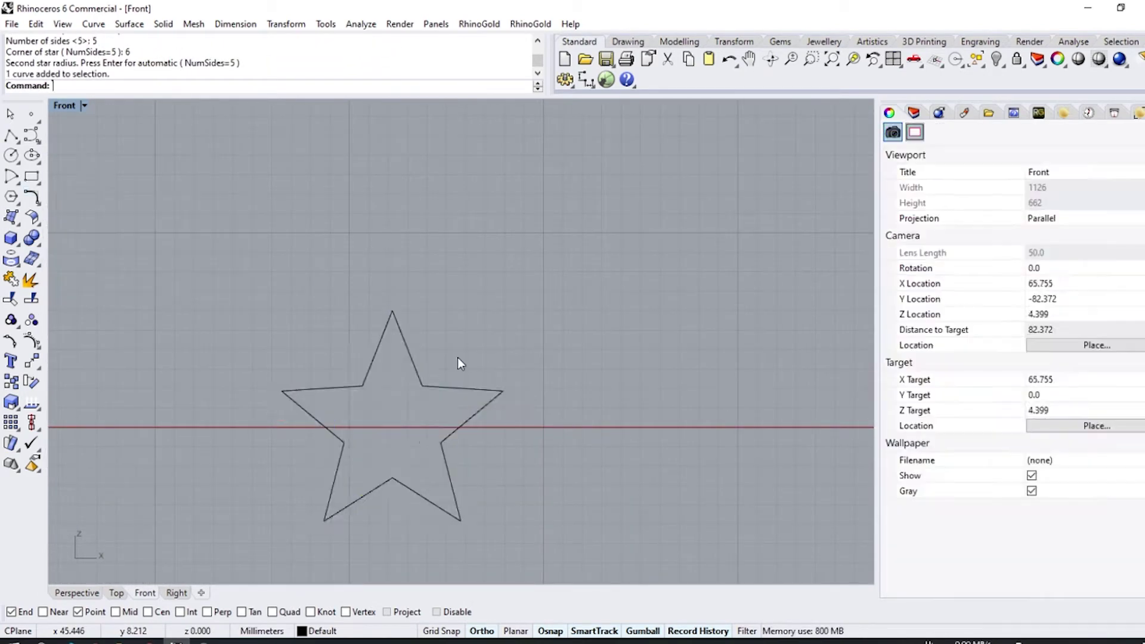
{"action": "left_click", "coordinate": [414, 290]}
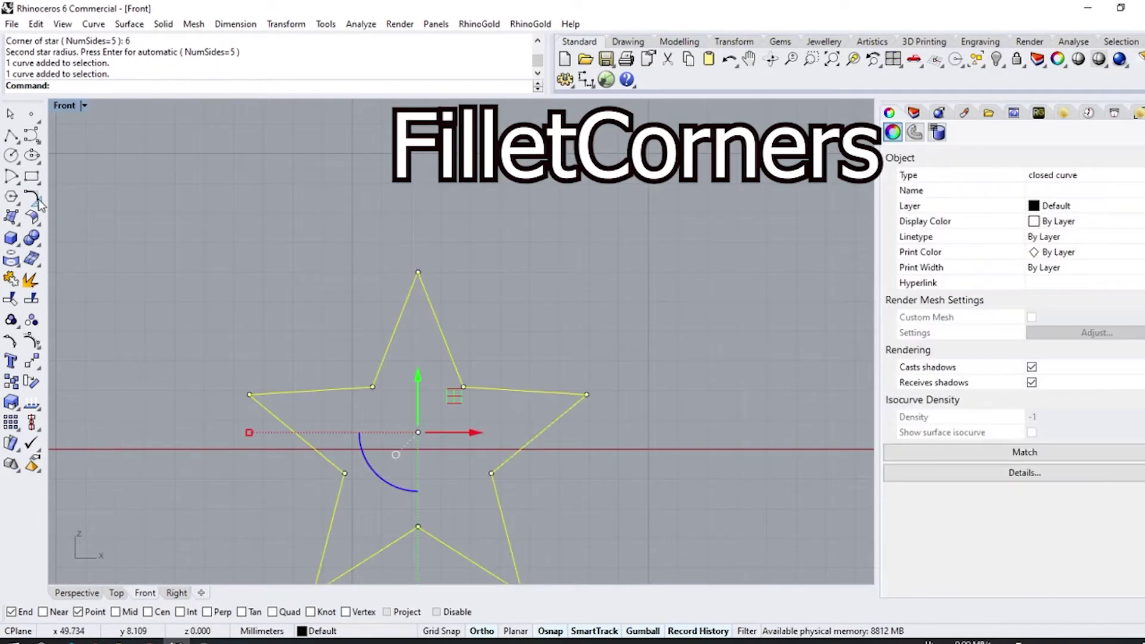
{"action": "left_click", "coordinate": [37, 203]}
{"action": "left_click", "coordinate": [119, 208]}
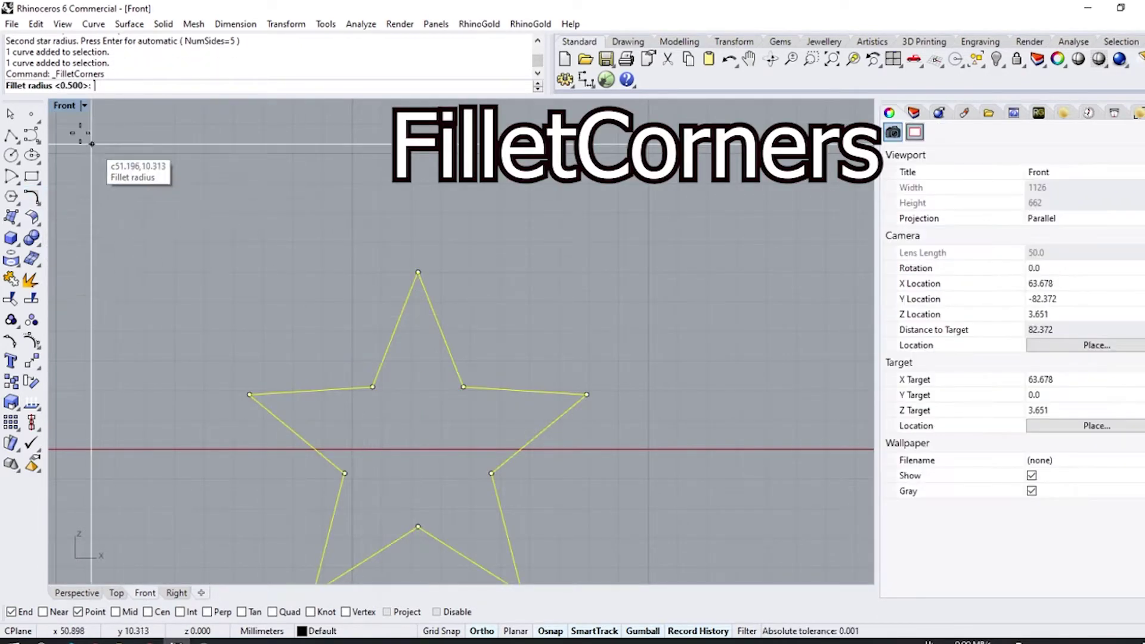
{"action": "left_click", "coordinate": [351, 331]}
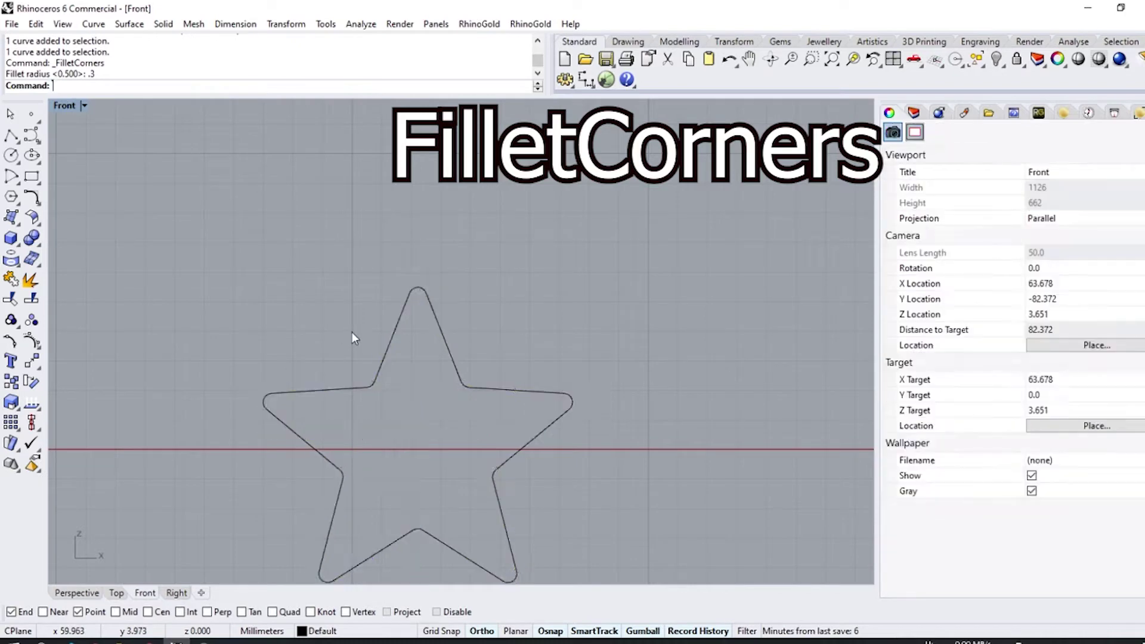
Draw a 5 mm diameter circle in the Front view, centred on the far endpoint of the straight line.
{"action": "scroll", "coordinate": [401, 331], "scroll_direction": "down", "scroll_amount": 4}
{"action": "left_click", "coordinate": [383, 478]}
{"action": "left_click", "coordinate": [117, 592]}
{"action": "scroll", "coordinate": [367, 458], "scroll_direction": "down", "scroll_amount": 3}
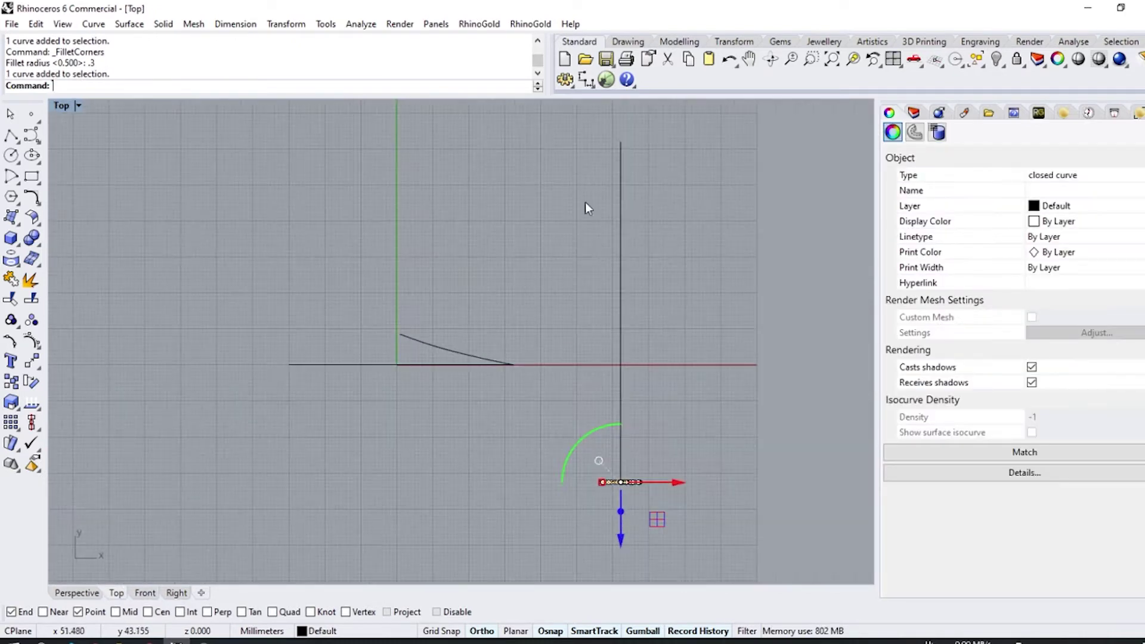
{"action": "left_click", "coordinate": [288, 322]}
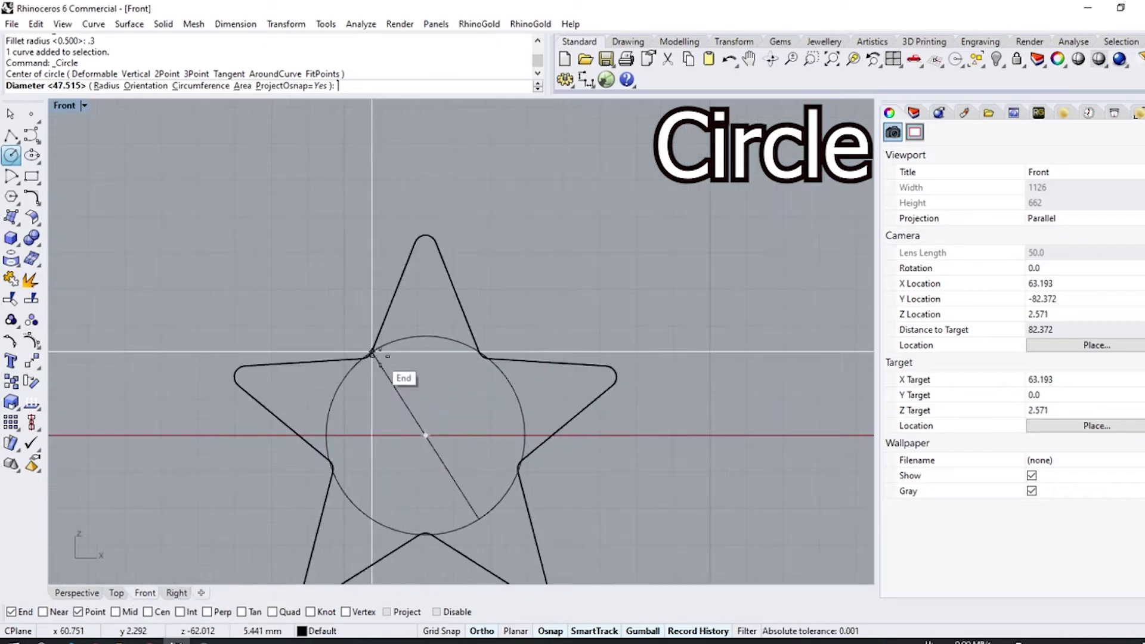
{"action": "key", "text": "Return"}
{"action": "scroll", "coordinate": [489, 418], "scroll_direction": "down", "scroll_amount": 3}
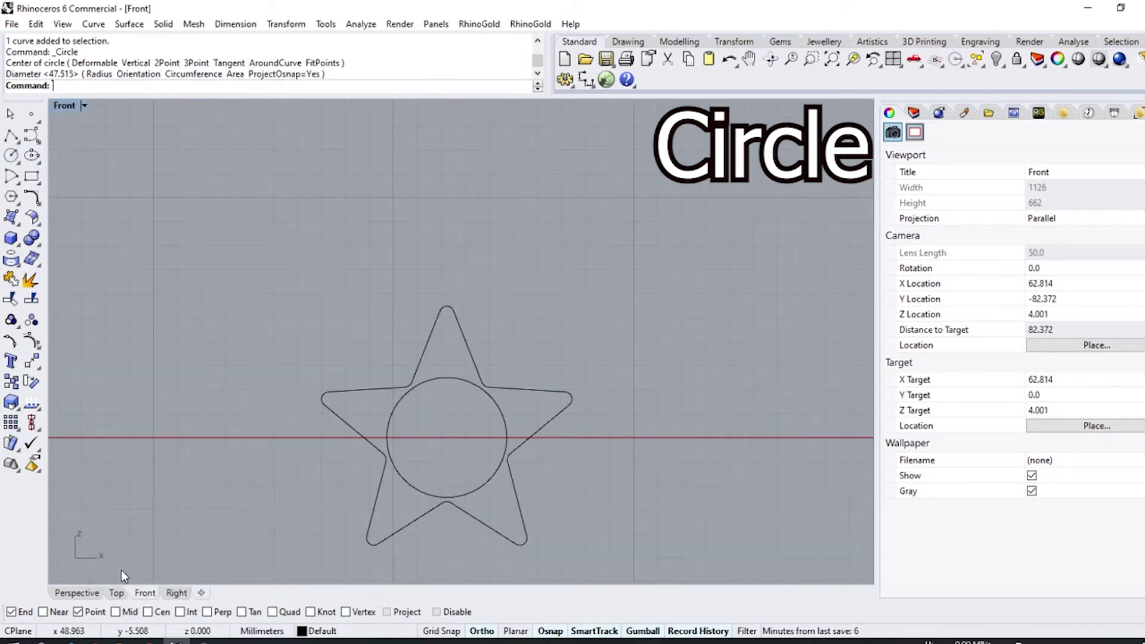
Try a one-rail sweep along the straight line from the star profile to the end circle.
{"action": "left_click", "coordinate": [77, 592]}
{"action": "right_click_drag", "start_coordinate": [352, 336], "coordinate": [481, 430]}
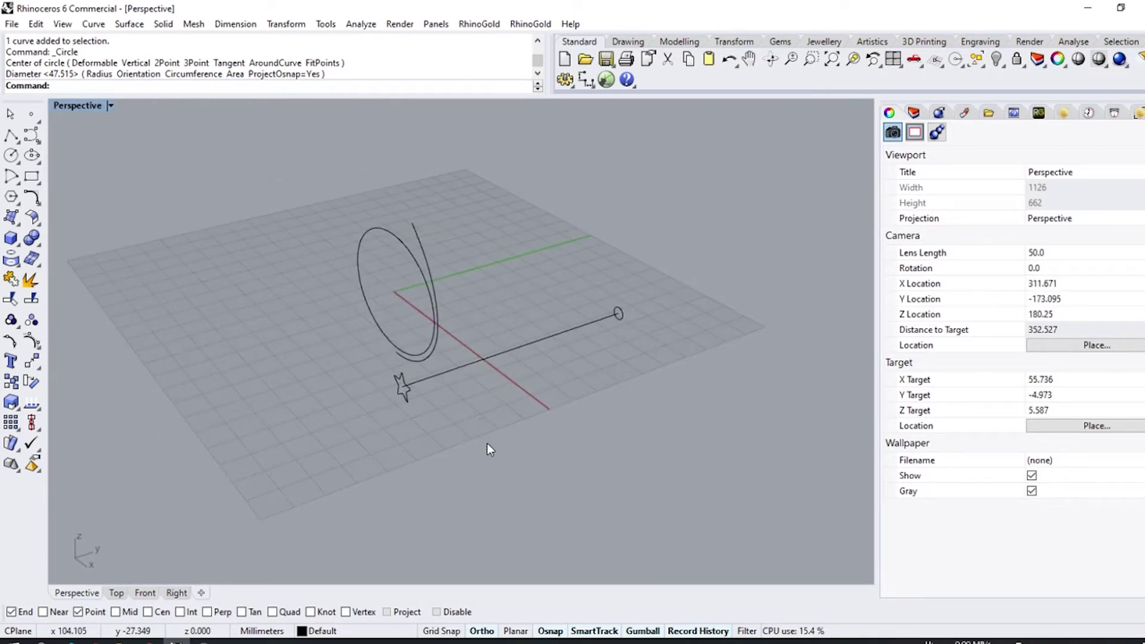
{"action": "left_click", "coordinate": [129, 25]}
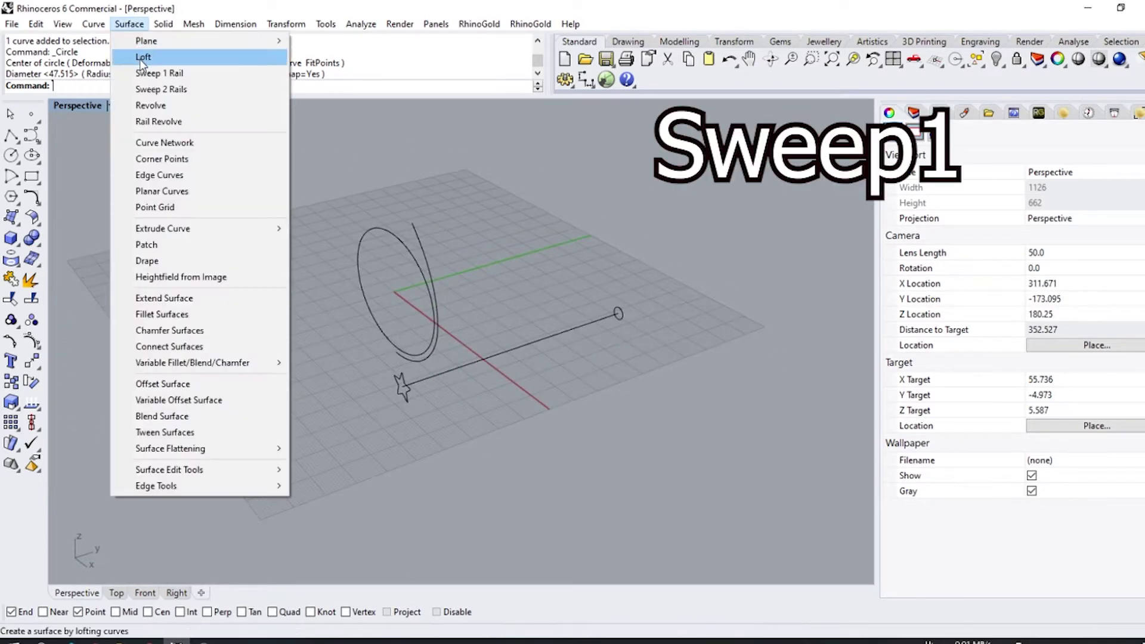
{"action": "left_click", "coordinate": [188, 73]}
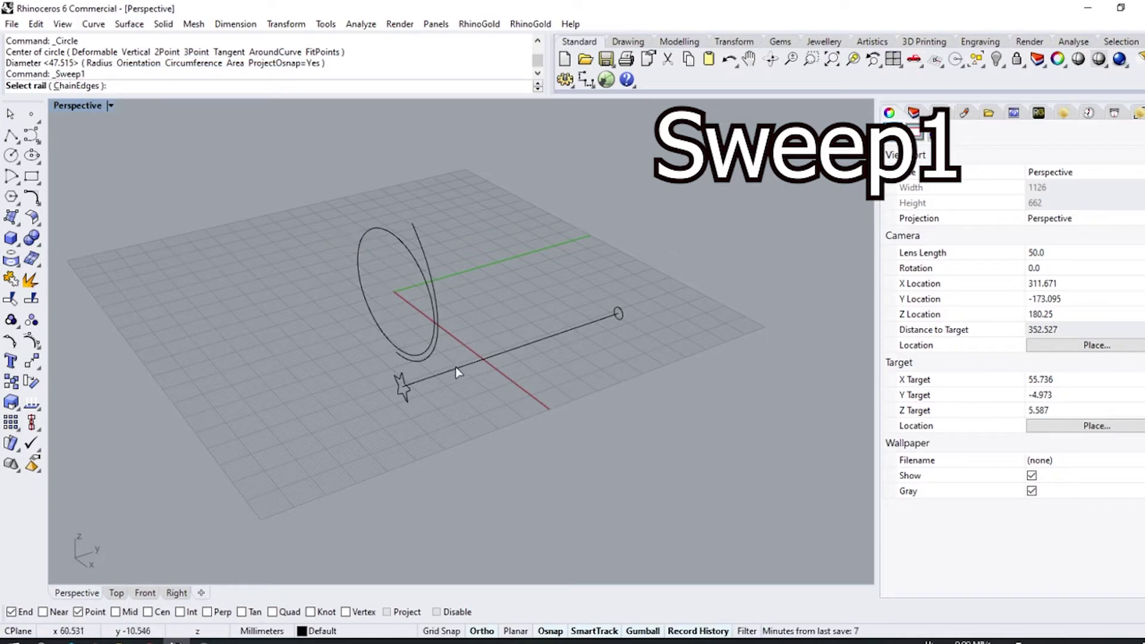
{"action": "left_click", "coordinate": [622, 315]}
{"action": "key", "text": "Return"}
{"action": "key", "text": "Return"}
{"action": "key", "text": "Return"}
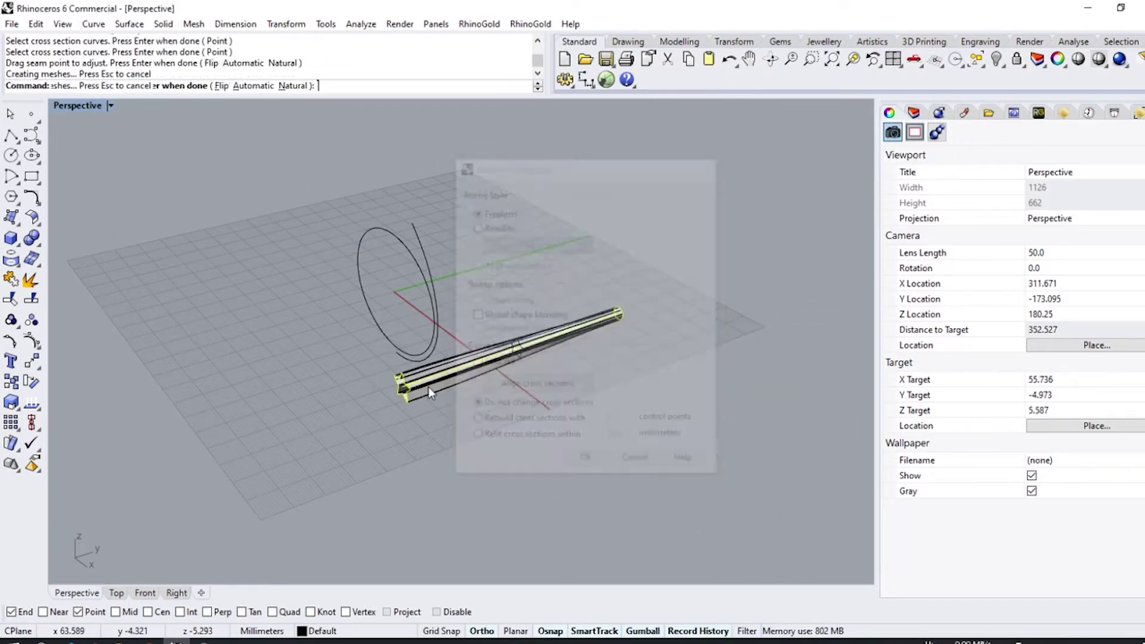
Inspect the swept shape from several angles and delete it, keeping the line and profiles.
{"action": "scroll", "coordinate": [471, 364], "scroll_direction": "up", "scroll_amount": 8}
{"action": "right_click_drag", "start_coordinate": [545, 417], "coordinate": [434, 274]}
{"action": "right_click_drag", "start_coordinate": [561, 382], "coordinate": [357, 385]}
{"action": "left_click", "coordinate": [424, 385]}
{"action": "key", "text": "Delete"}
Draw a circle in the Front view centred on the straight line's midpoint, slightly larger than the end circle.
{"action": "scroll", "coordinate": [745, 269], "scroll_direction": "down", "scroll_amount": 4}
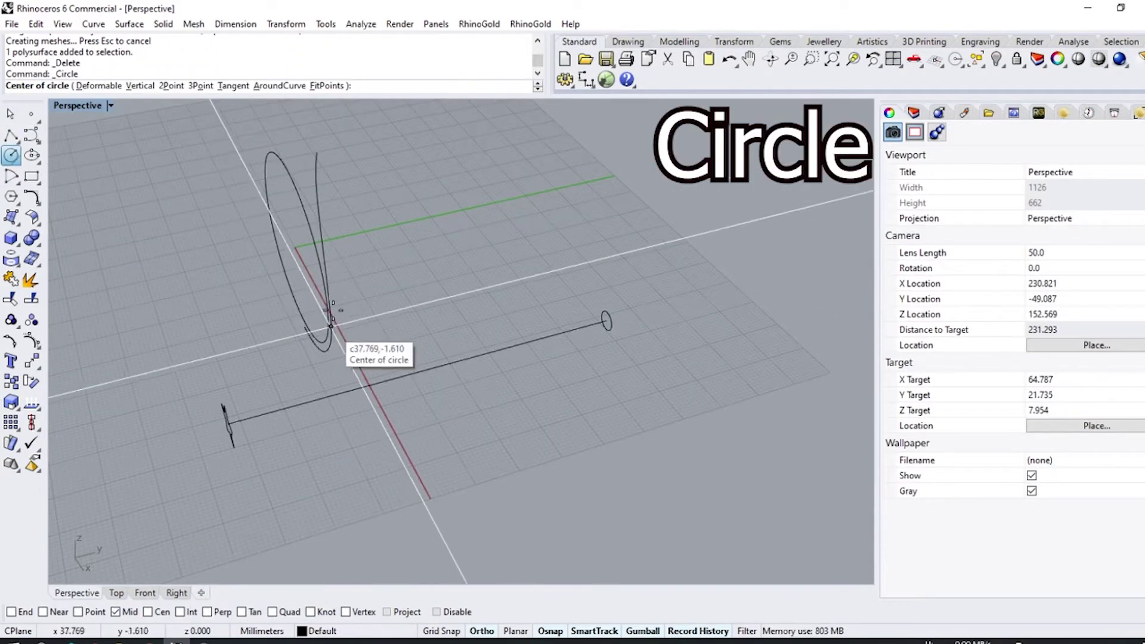
{"action": "left_click", "coordinate": [428, 370]}
{"action": "left_click", "coordinate": [145, 592]}
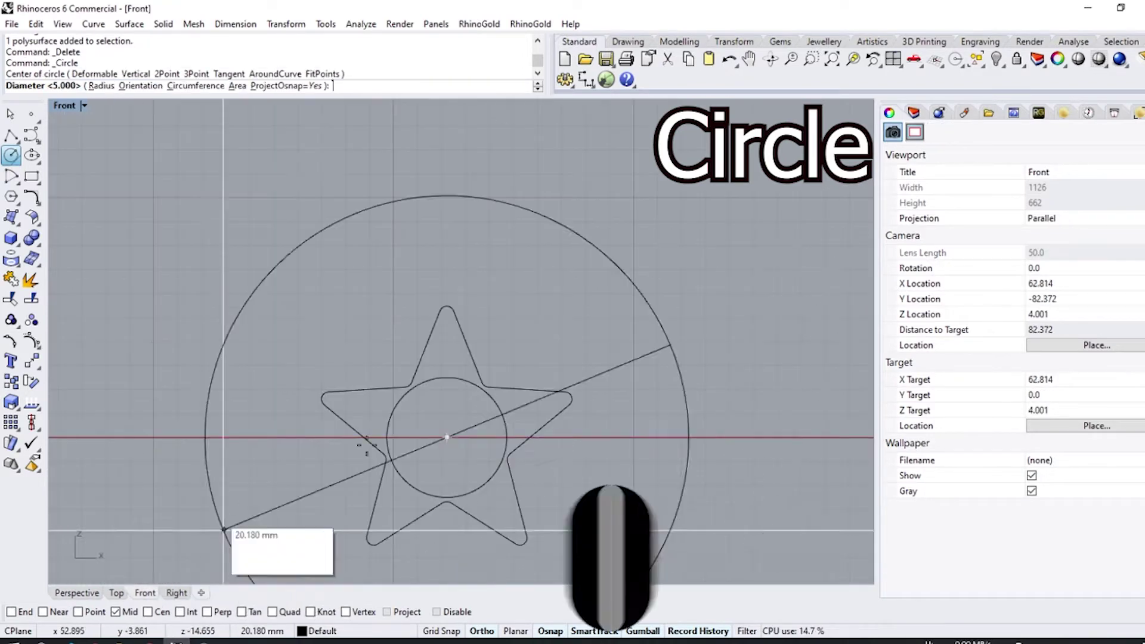
{"action": "scroll", "coordinate": [477, 349], "scroll_direction": "up", "scroll_amount": 3}
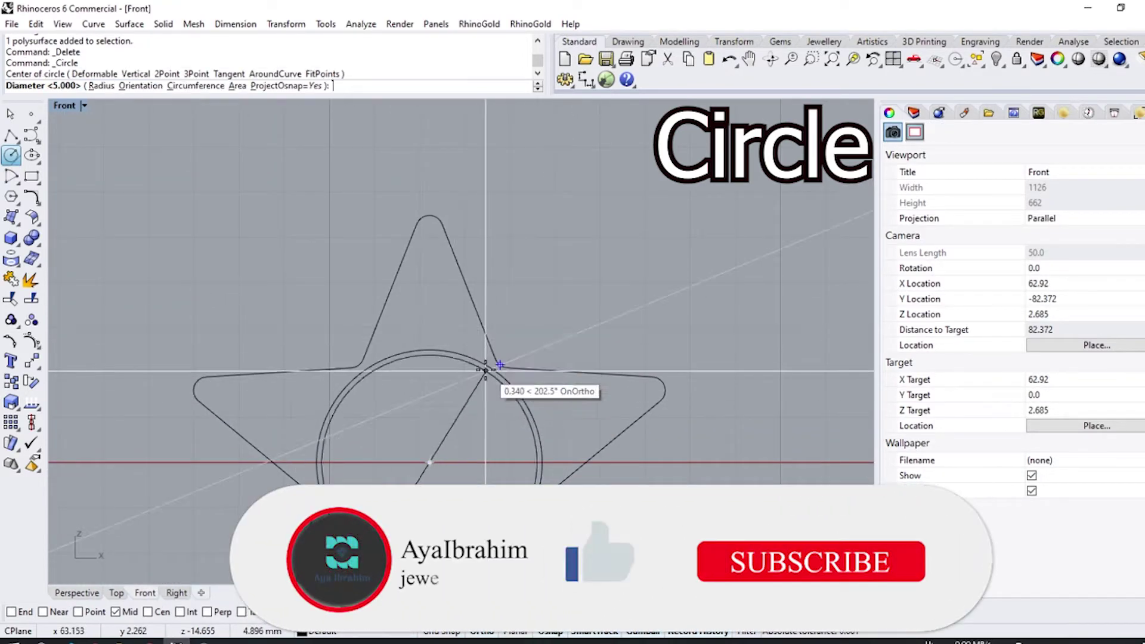
{"action": "left_click", "coordinate": [511, 339]}
{"action": "scroll", "coordinate": [509, 339], "scroll_direction": "down", "scroll_amount": 8}
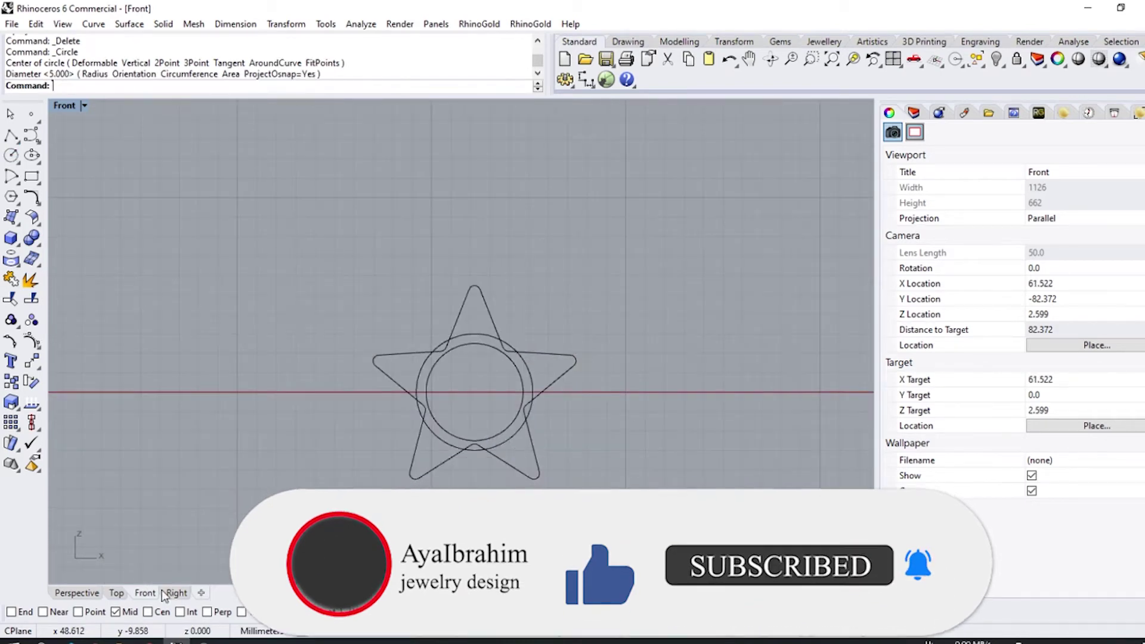
Sweep the star, middle circle and end circle along the straight line with Sweep 1 Rail.
{"action": "left_click", "coordinate": [77, 593]}
{"action": "right_click_drag", "start_coordinate": [440, 375], "coordinate": [447, 378]}
{"action": "left_click", "coordinate": [134, 27]}
{"action": "left_click", "coordinate": [160, 73]}
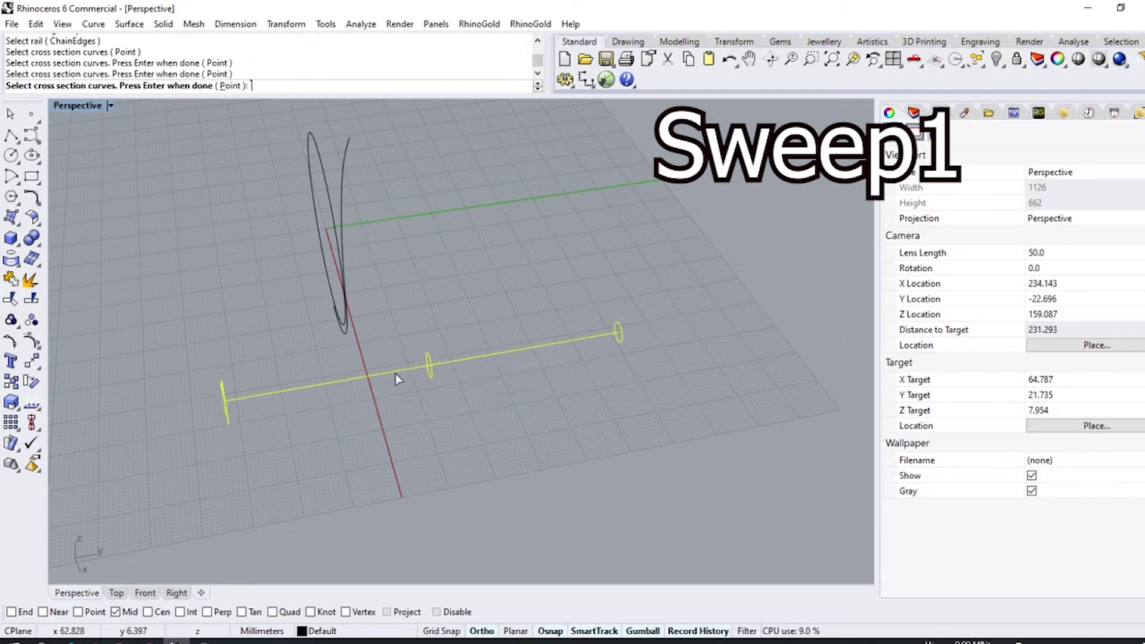
{"action": "key", "text": "Return"}
{"action": "key", "text": "Return"}
{"action": "key", "text": "Return"}
Examine the swept shape and its star end from several angles, including in a rendered preview.
{"action": "scroll", "coordinate": [366, 388], "scroll_direction": "up", "scroll_amount": 8}
{"action": "mouse_move", "coordinate": [365, 381]}
{"action": "right_mouse_down"}
{"action": "mouse_move", "coordinate": [352, 191]}
{"action": "mouse_move", "coordinate": [498, 325]}
{"action": "right_mouse_up"}
{"action": "scroll", "coordinate": [498, 324], "scroll_direction": "down", "scroll_amount": 3}
{"action": "mouse_move", "coordinate": [346, 310]}
{"action": "right_mouse_down"}
{"action": "mouse_move", "coordinate": [611, 245]}
{"action": "mouse_move", "coordinate": [544, 399]}
{"action": "mouse_move", "coordinate": [324, 245]}
{"action": "mouse_move", "coordinate": [310, 251]}
{"action": "right_mouse_up"}
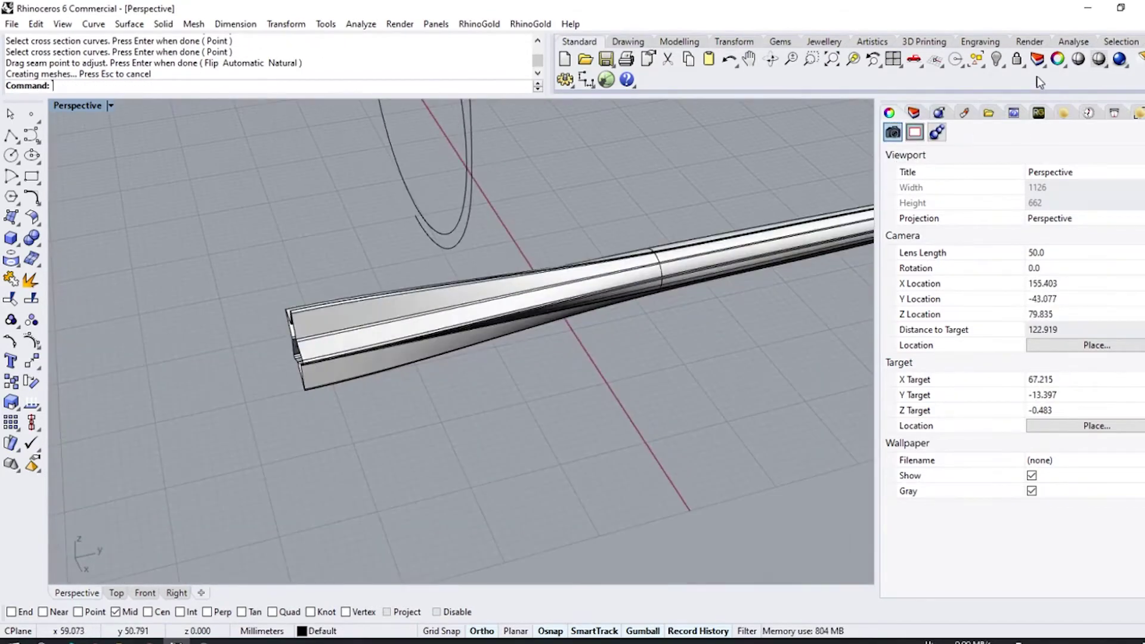
{"action": "left_click", "coordinate": [1099, 59]}
{"action": "right_click_drag", "start_coordinate": [581, 221], "coordinate": [471, 395]}
{"action": "key", "text": "Escape"}
{"action": "scroll", "coordinate": [471, 395], "scroll_direction": "down", "scroll_amount": 2}
{"action": "scroll", "coordinate": [355, 402], "scroll_direction": "up", "scroll_amount": 6}
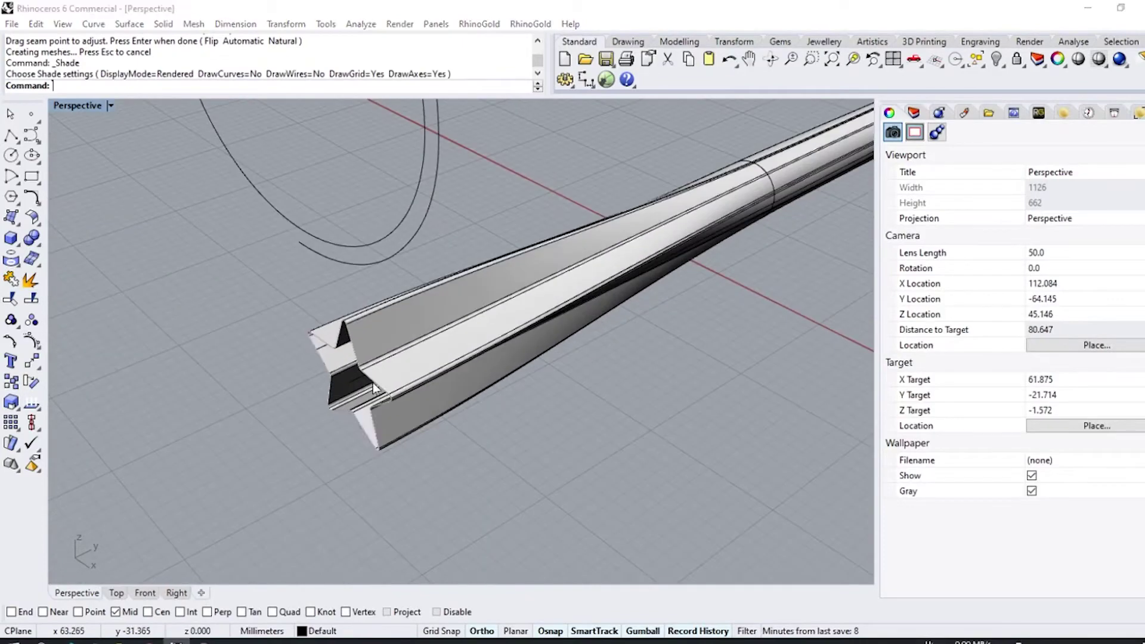
Tilt the star profile with Rotate 3D about an axis through its two side tips, leaning its lower tips outward.
{"action": "left_click", "coordinate": [376, 402]}
{"action": "mouse_move", "coordinate": [377, 406]}
{"action": "right_mouse_down"}
{"action": "mouse_move", "coordinate": [316, 382]}
{"action": "mouse_move", "coordinate": [212, 392]}
{"action": "right_mouse_up"}
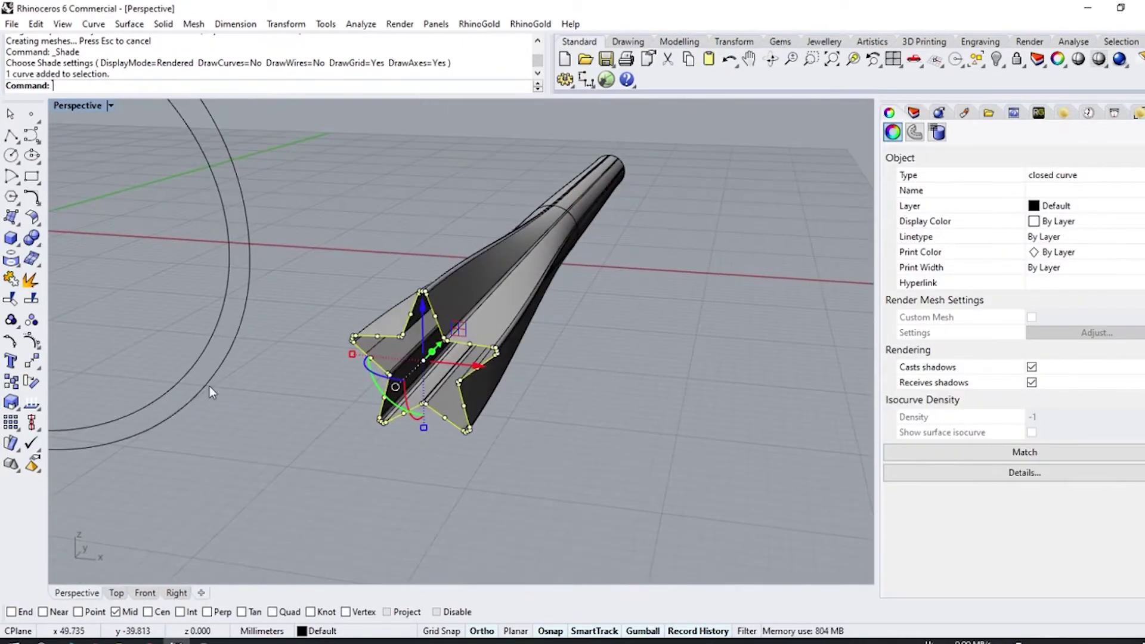
{"action": "right_click", "coordinate": [34, 376]}
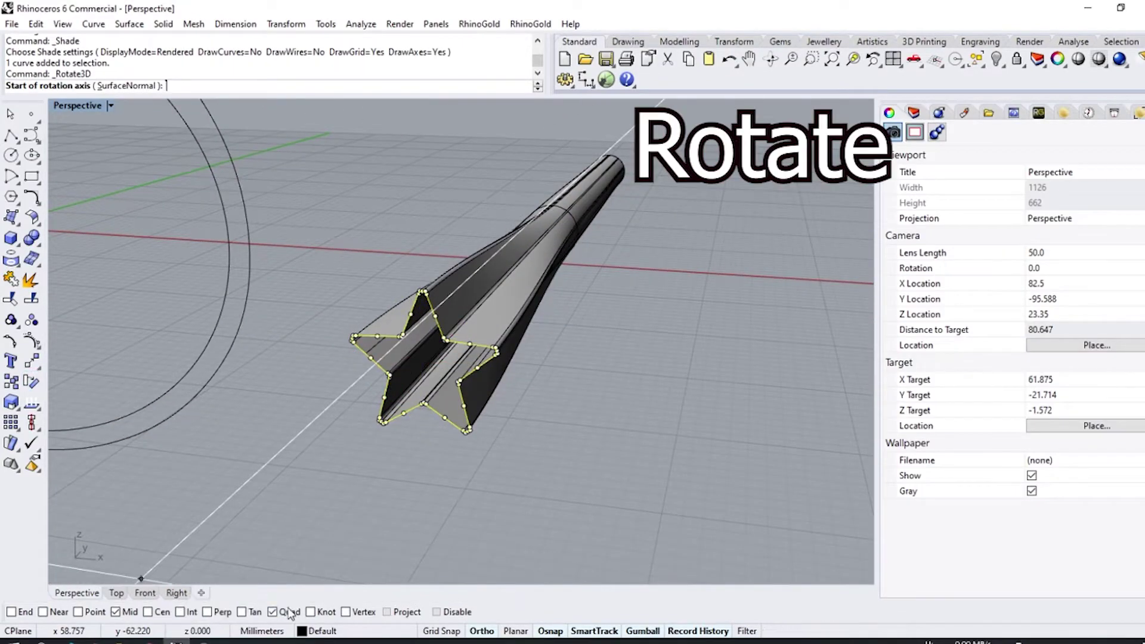
{"action": "left_click", "coordinate": [504, 351]}
{"action": "left_click", "coordinate": [346, 337]}
{"action": "scroll", "coordinate": [499, 421], "scroll_direction": "down", "scroll_amount": 6}
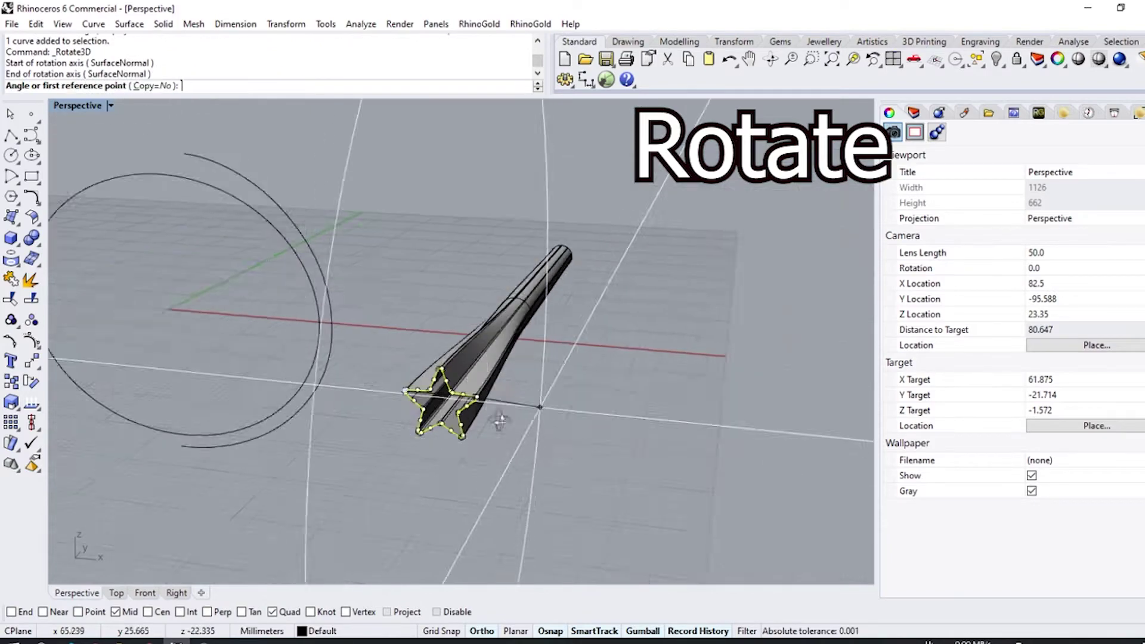
{"action": "right_click_drag", "start_coordinate": [500, 422], "coordinate": [309, 426]}
{"action": "left_click", "coordinate": [301, 463]}
{"action": "key", "text": "F8"}
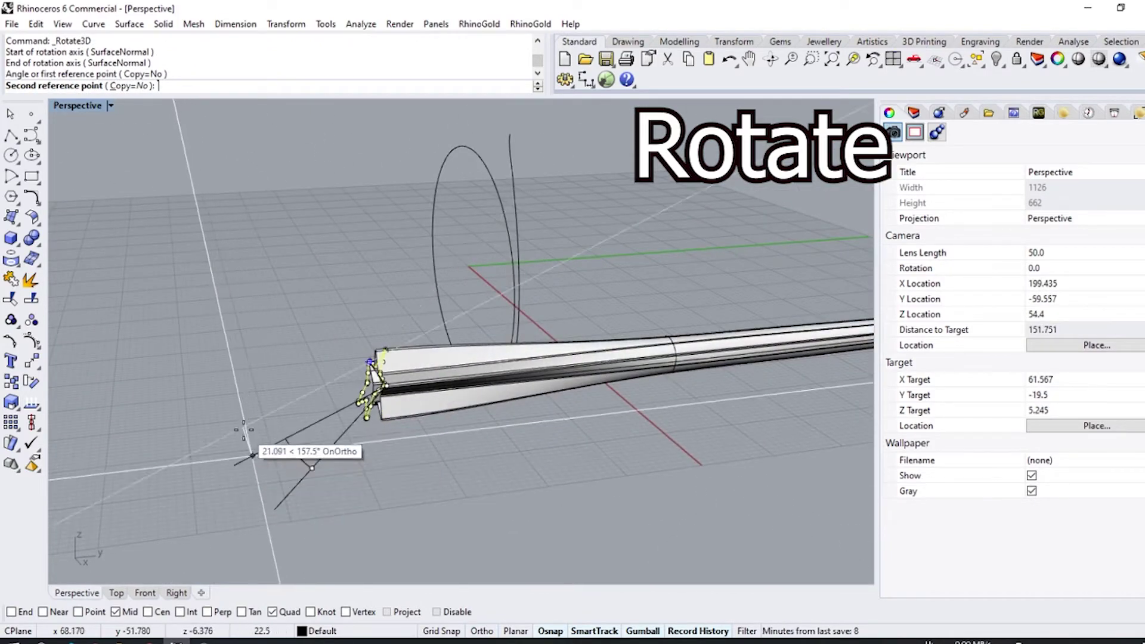
{"action": "left_click", "coordinate": [252, 455]}
{"action": "right_click_drag", "start_coordinate": [253, 455], "coordinate": [351, 561]}
{"action": "left_click", "coordinate": [350, 561]}
Rebuild the tilted star profile, deleting the input curve, and check the updated sweep in perspective.
{"action": "left_click", "coordinate": [116, 593]}
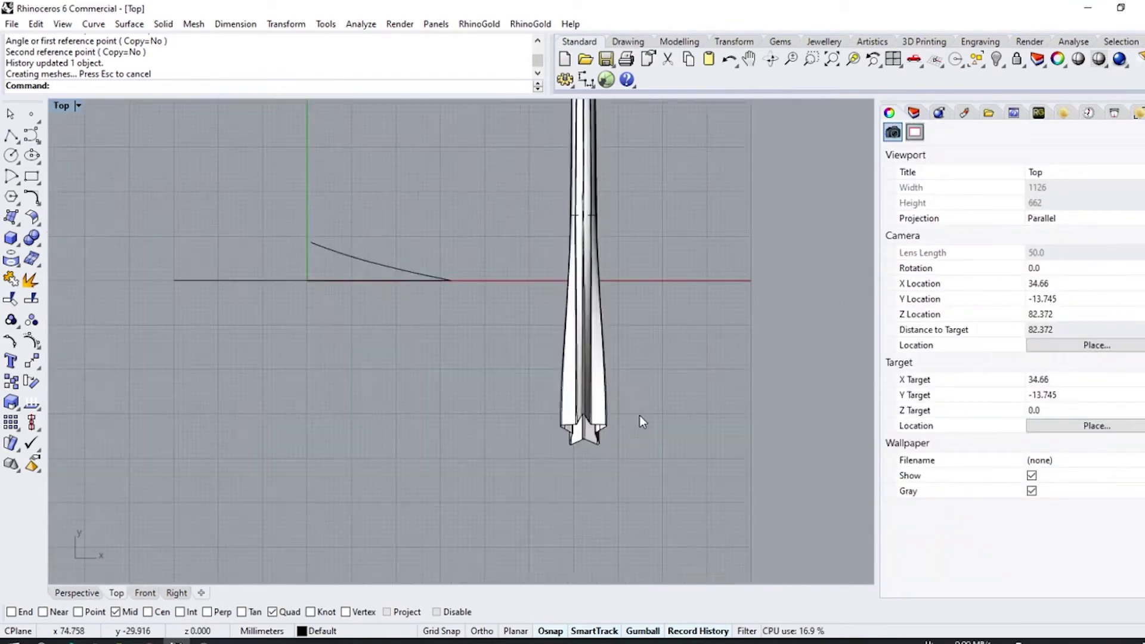
{"action": "scroll", "coordinate": [641, 421], "scroll_direction": "down", "scroll_amount": 2}
{"action": "left_click", "coordinate": [77, 593]}
{"action": "right_click_drag", "start_coordinate": [334, 352], "coordinate": [468, 341]}
{"action": "scroll", "coordinate": [468, 341], "scroll_direction": "down", "scroll_amount": 10}
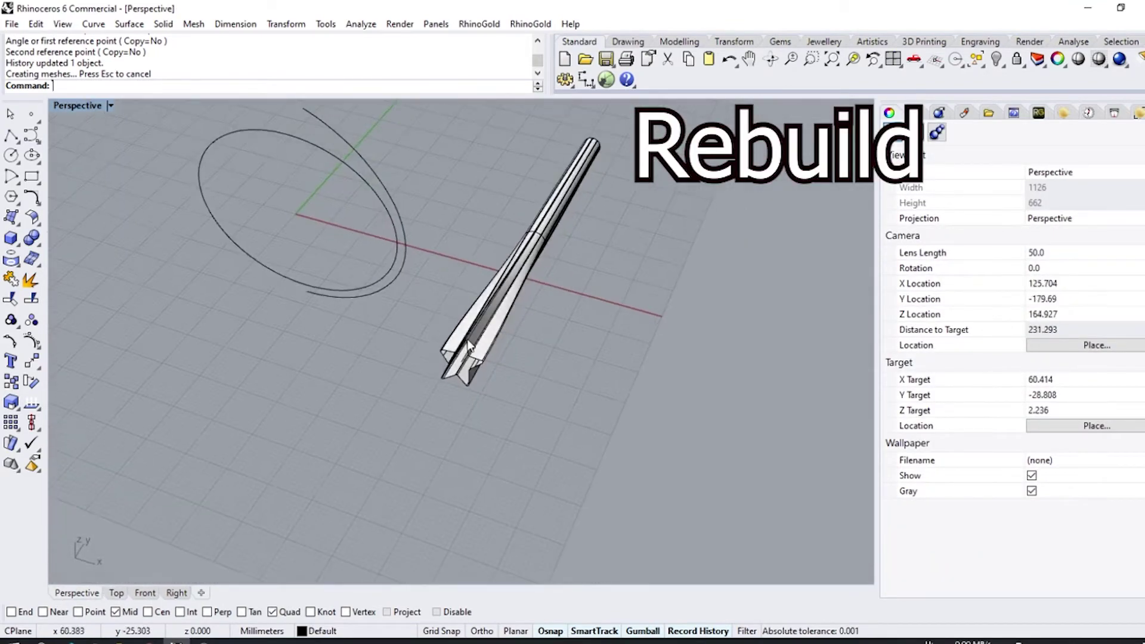
{"action": "scroll", "coordinate": [468, 345], "scroll_direction": "up", "scroll_amount": 15}
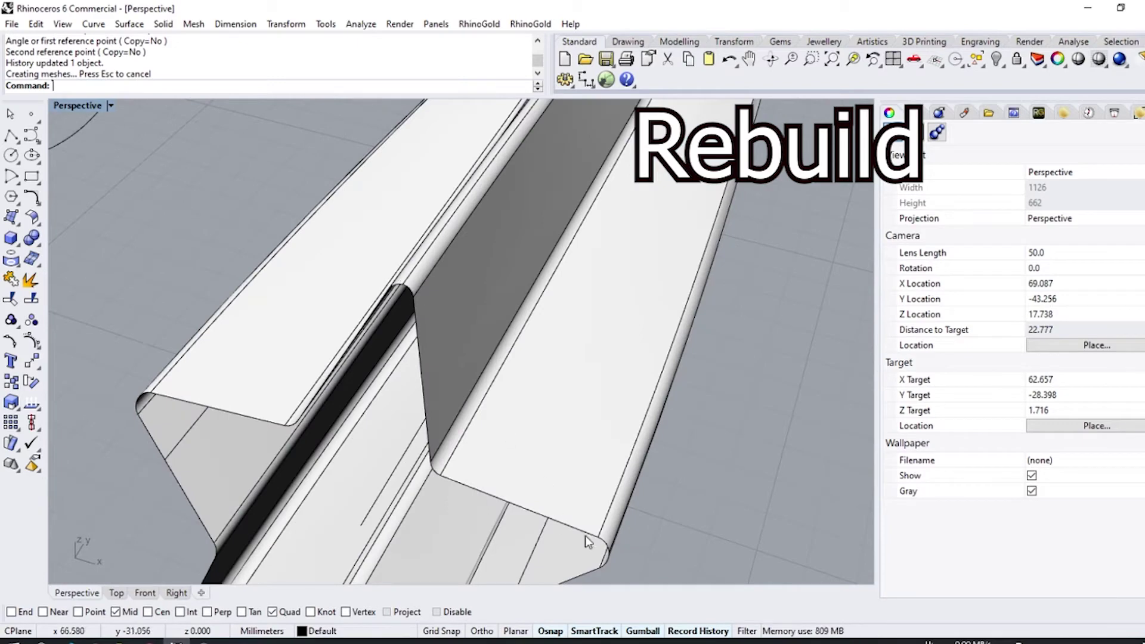
{"action": "left_click", "coordinate": [560, 522]}
{"action": "left_click", "coordinate": [590, 559]}
{"action": "left_click", "coordinate": [36, 204]}
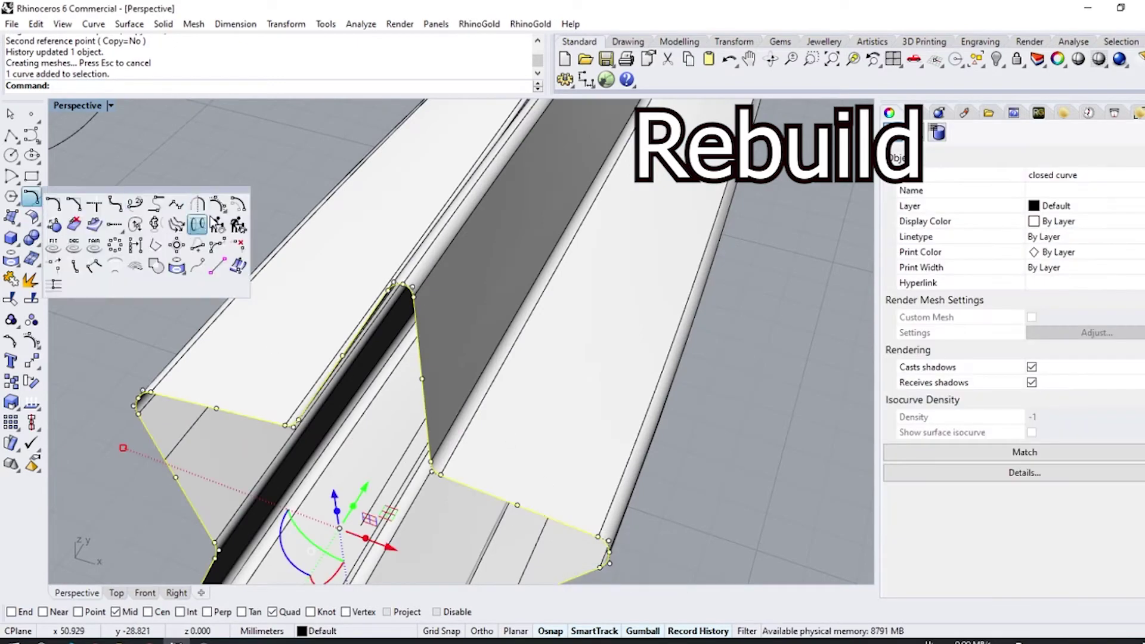
{"action": "left_click", "coordinate": [198, 226]}
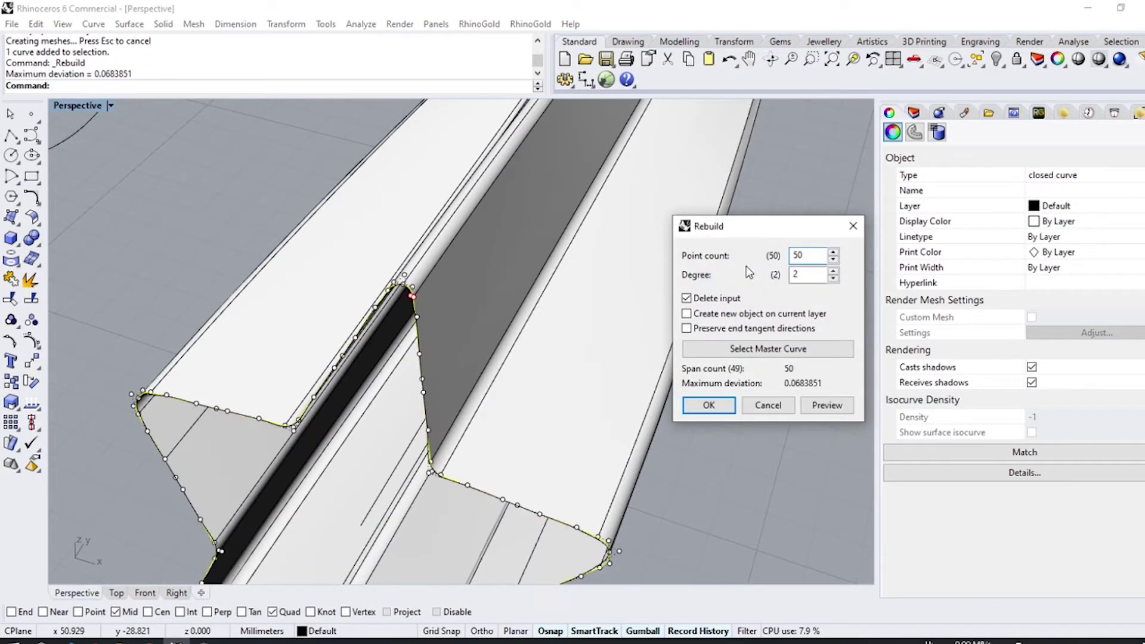
{"action": "left_click", "coordinate": [709, 405]}
{"action": "right_click_drag", "start_coordinate": [485, 332], "coordinate": [503, 189]}
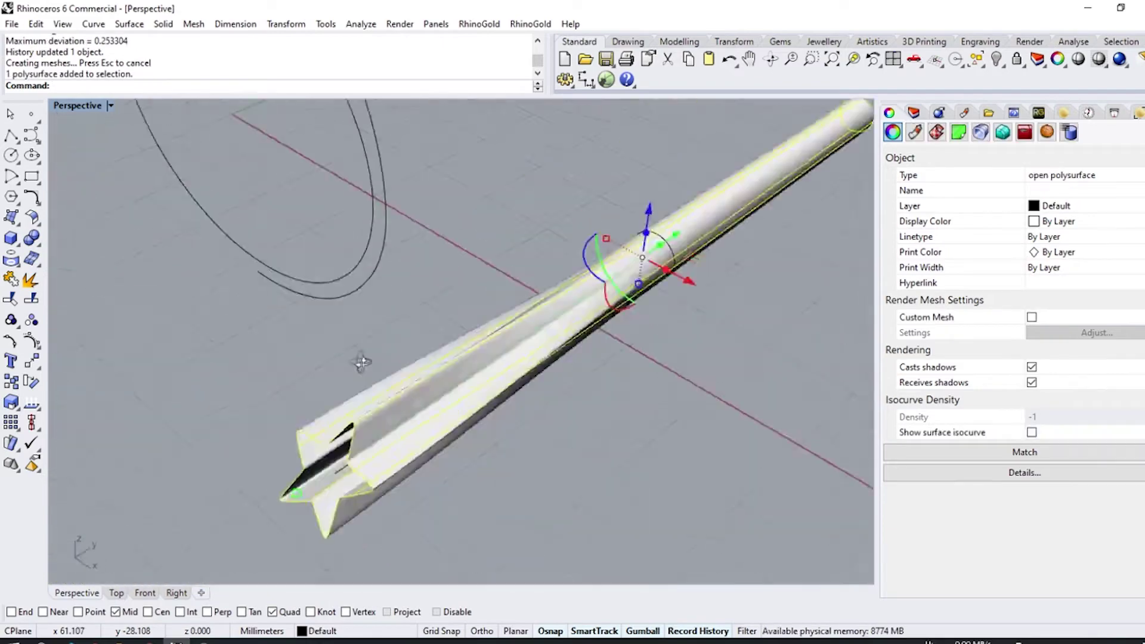
{"action": "right_click_drag", "start_coordinate": [441, 373], "coordinate": [503, 391]}
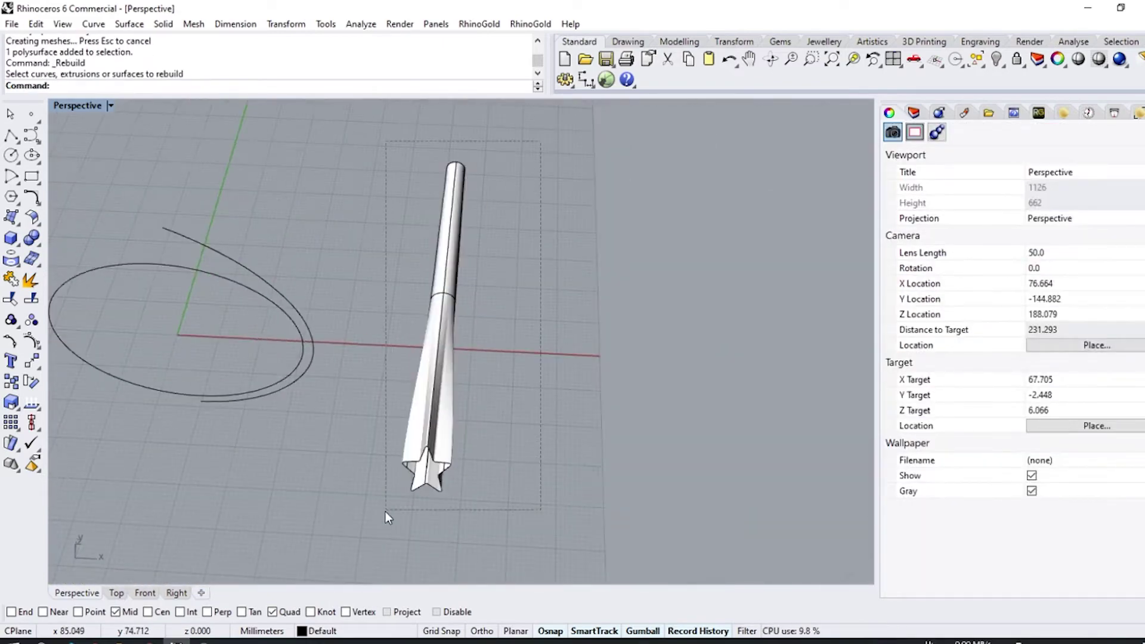
Flow the swept shape and its three profile curves along the ring curve, using the straight line as base curve.
{"action": "left_click_drag", "start_coordinate": [386, 510], "coordinate": [384, 513]}
{"action": "scroll", "coordinate": [440, 418], "scroll_direction": "up", "scroll_amount": 8}
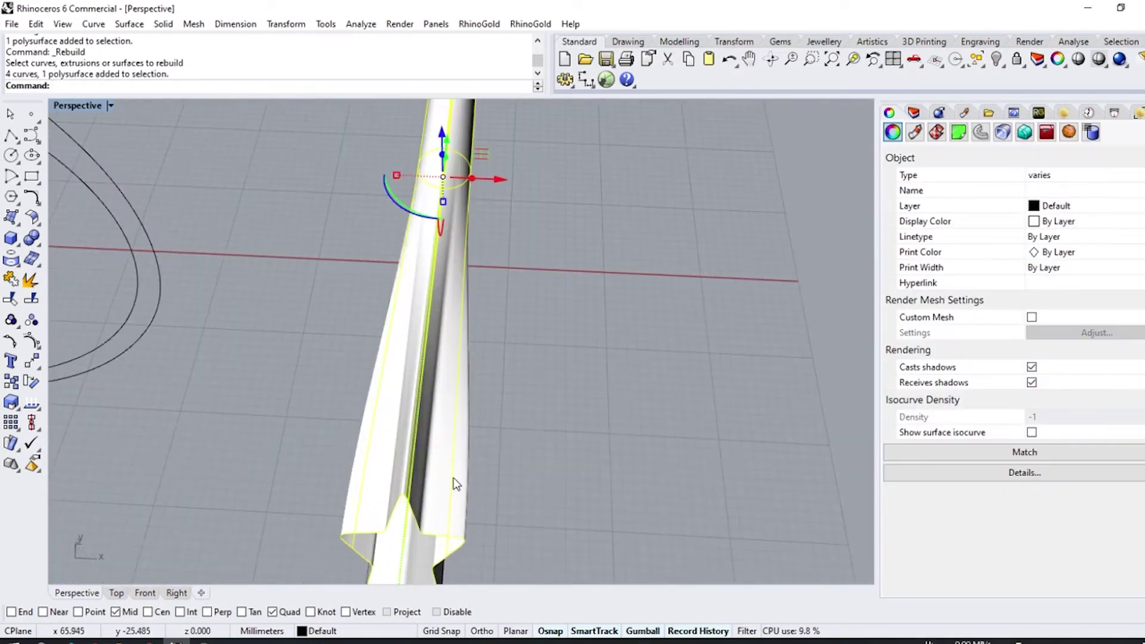
{"action": "left_click", "coordinate": [455, 482], "text": "ctrl"}
{"action": "right_click_drag", "start_coordinate": [454, 482], "coordinate": [460, 360]}
{"action": "scroll", "coordinate": [460, 358], "scroll_direction": "up", "scroll_amount": 9}
{"action": "left_click", "coordinate": [344, 304], "text": "ctrl"}
{"action": "scroll", "coordinate": [413, 279], "scroll_direction": "down", "scroll_amount": 5}
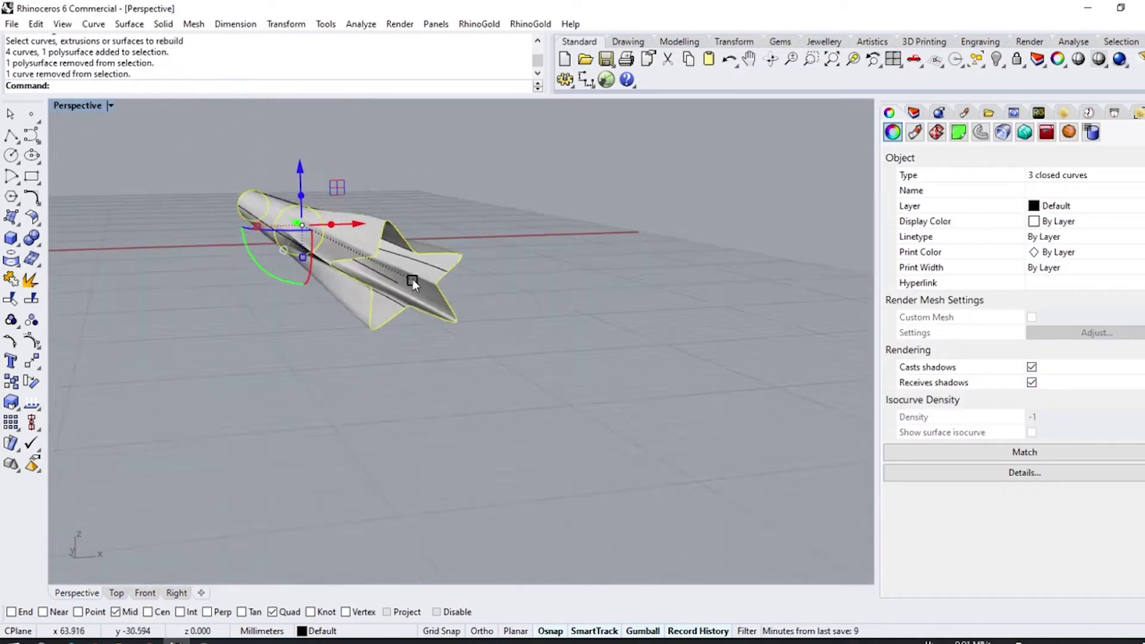
{"action": "left_click", "coordinate": [286, 24]}
{"action": "left_click", "coordinate": [337, 332]}
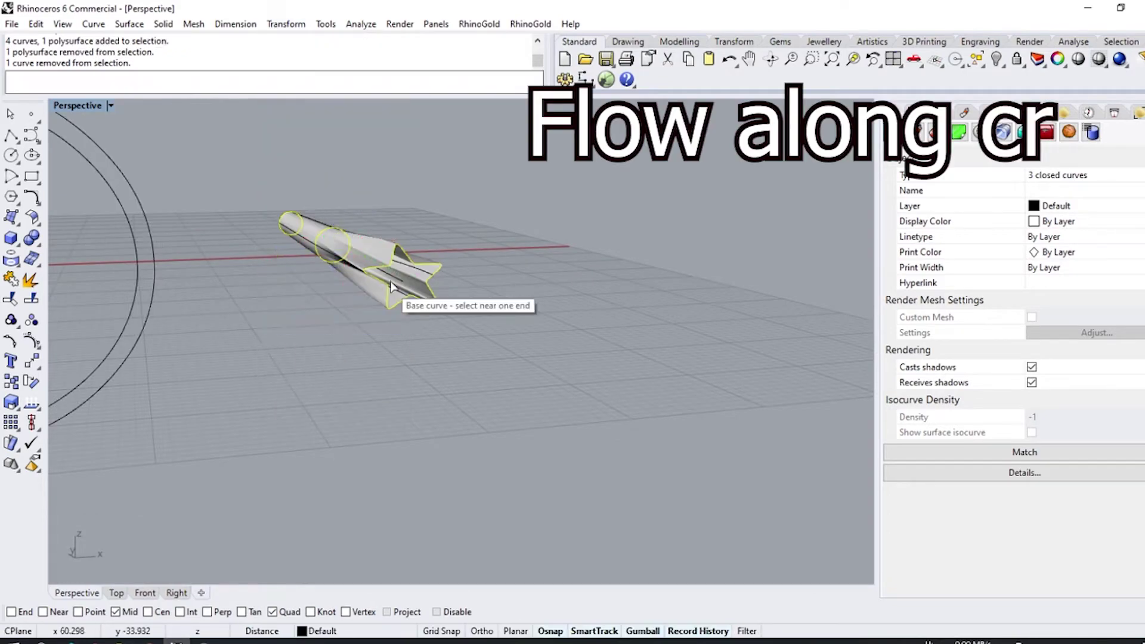
{"action": "scroll", "coordinate": [388, 301], "scroll_direction": "up", "scroll_amount": 5}
{"action": "scroll", "coordinate": [464, 307], "scroll_direction": "down", "scroll_amount": 12}
{"action": "left_click", "coordinate": [318, 238]}
{"action": "scroll", "coordinate": [304, 251], "scroll_direction": "up", "scroll_amount": 3}
{"action": "right_click_drag", "start_coordinate": [299, 250], "coordinate": [392, 489]}
{"action": "left_click", "coordinate": [392, 505]}
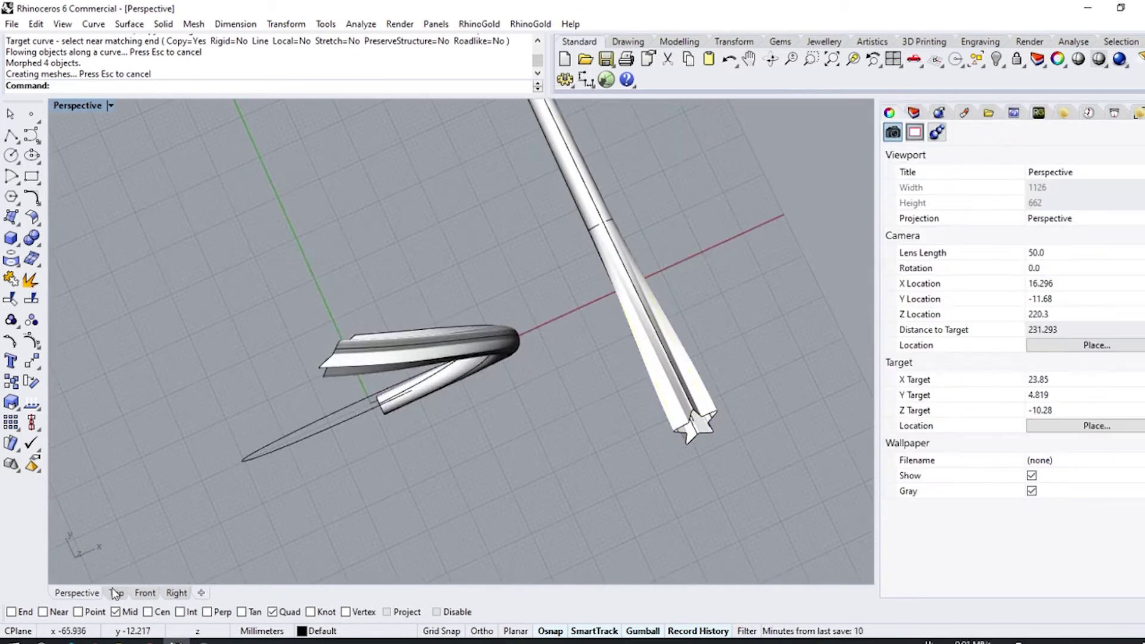
Check the flowed half of the bangle in the top view and in the four-viewport layout.
{"action": "left_click", "coordinate": [116, 593]}
{"action": "scroll", "coordinate": [341, 249], "scroll_direction": "up", "scroll_amount": 6}
{"action": "scroll", "coordinate": [277, 218], "scroll_direction": "down", "scroll_amount": 2}
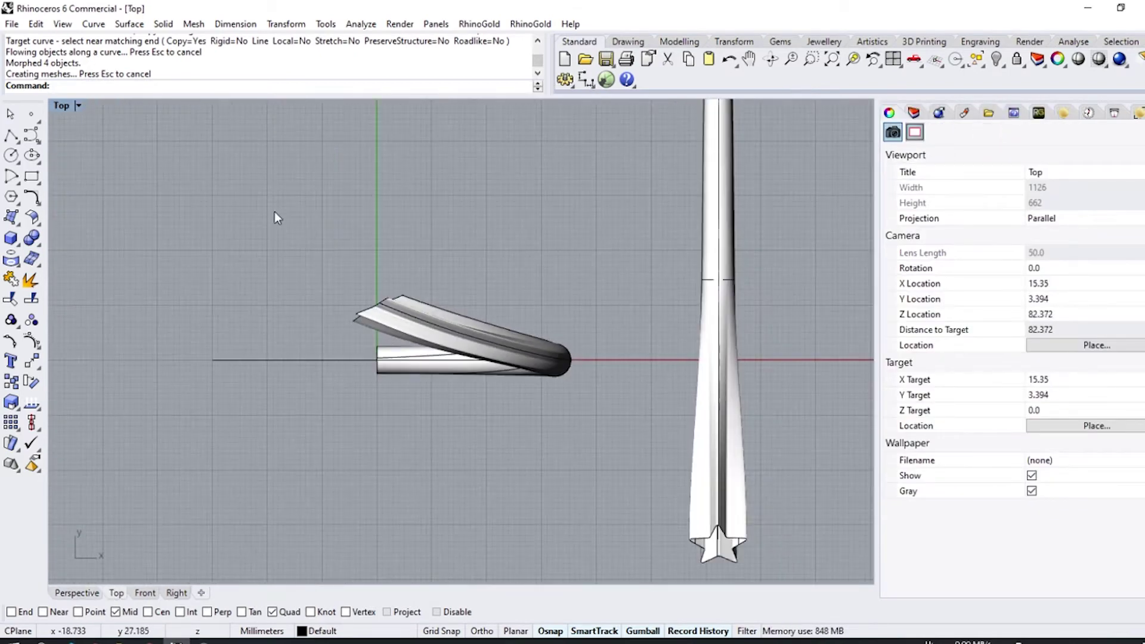
{"action": "double_click", "coordinate": [61, 109]}
{"action": "scroll", "coordinate": [667, 214], "scroll_direction": "up", "scroll_amount": 6}
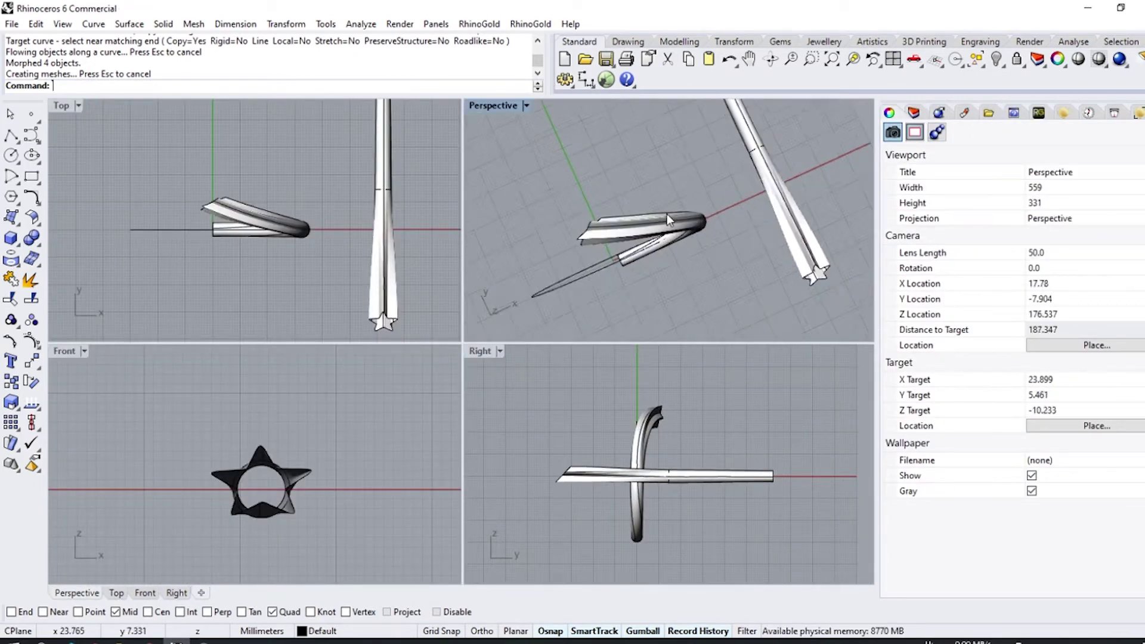
Tilt the star profile the opposite way with Rotate 3D about an axis through its two side tips, lower tips toward the swept body.
{"action": "right_click_drag", "start_coordinate": [666, 213], "coordinate": [613, 214]}
{"action": "scroll", "coordinate": [613, 215], "scroll_direction": "down", "scroll_amount": 6}
{"action": "scroll", "coordinate": [717, 221], "scroll_direction": "up", "scroll_amount": 8}
{"action": "scroll", "coordinate": [653, 236], "scroll_direction": "up", "scroll_amount": 3}
{"action": "left_click", "coordinate": [653, 235]}
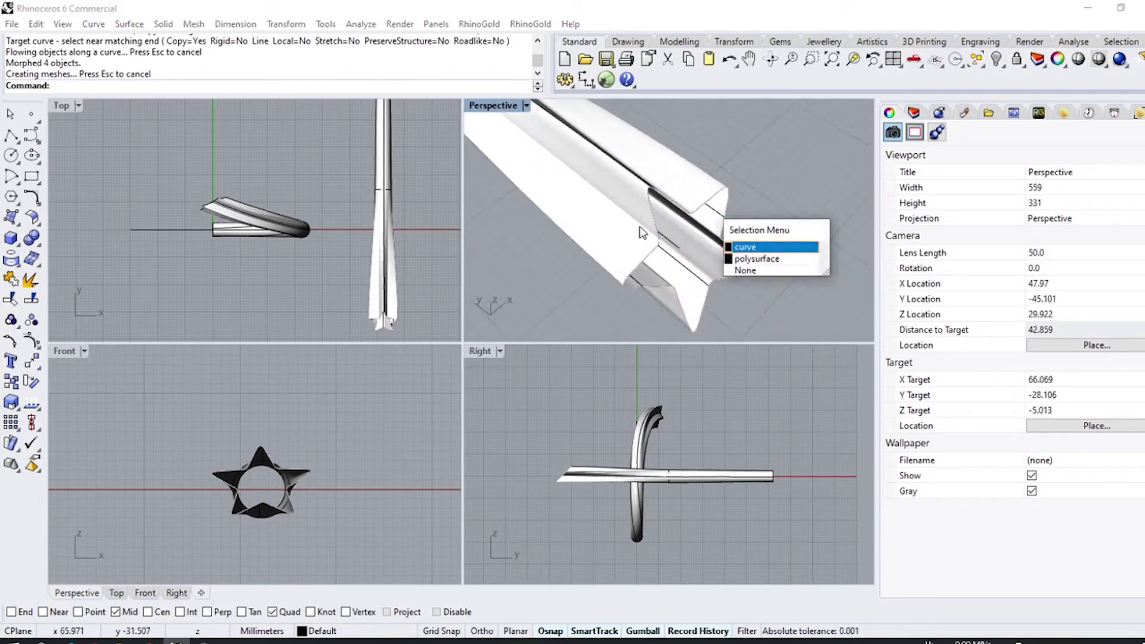
{"action": "left_click", "coordinate": [656, 249]}
{"action": "right_click", "coordinate": [31, 383]}
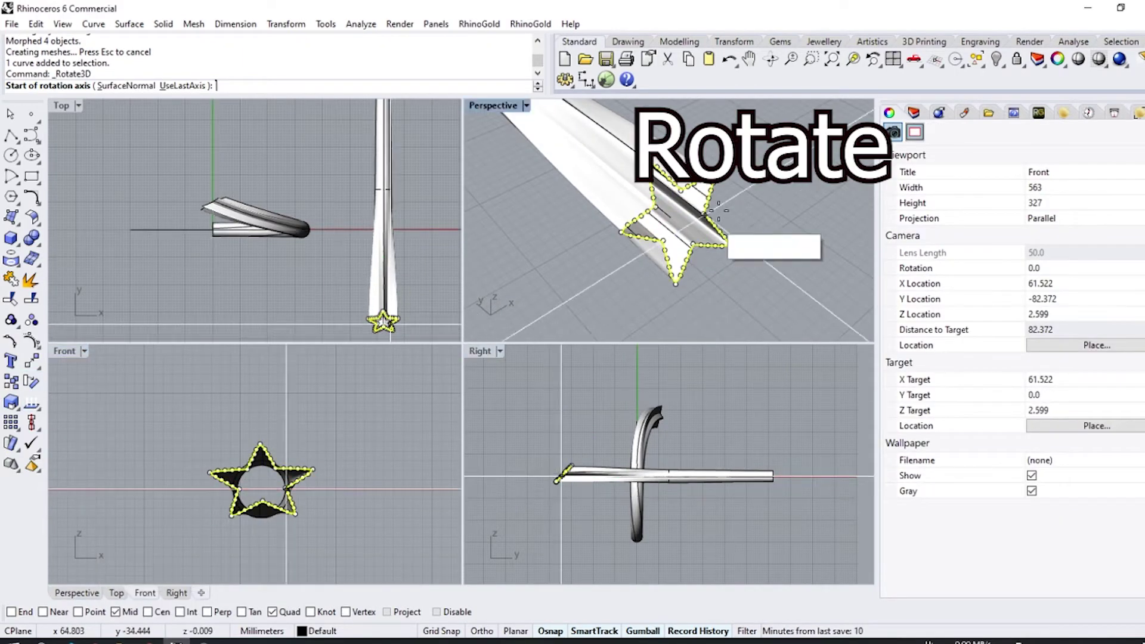
{"action": "left_click", "coordinate": [714, 176]}
{"action": "left_click", "coordinate": [621, 232]}
{"action": "right_click_drag", "start_coordinate": [605, 253], "coordinate": [680, 224]}
{"action": "scroll", "coordinate": [708, 280], "scroll_direction": "down", "scroll_amount": 4}
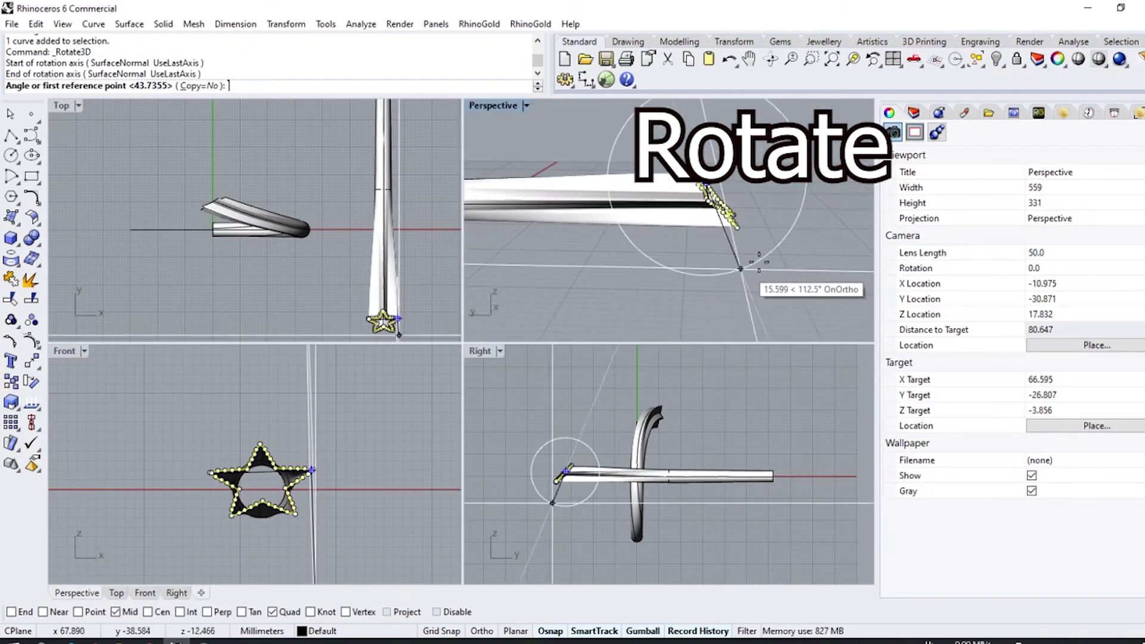
{"action": "left_click", "coordinate": [770, 252]}
{"action": "left_click", "coordinate": [704, 265]}
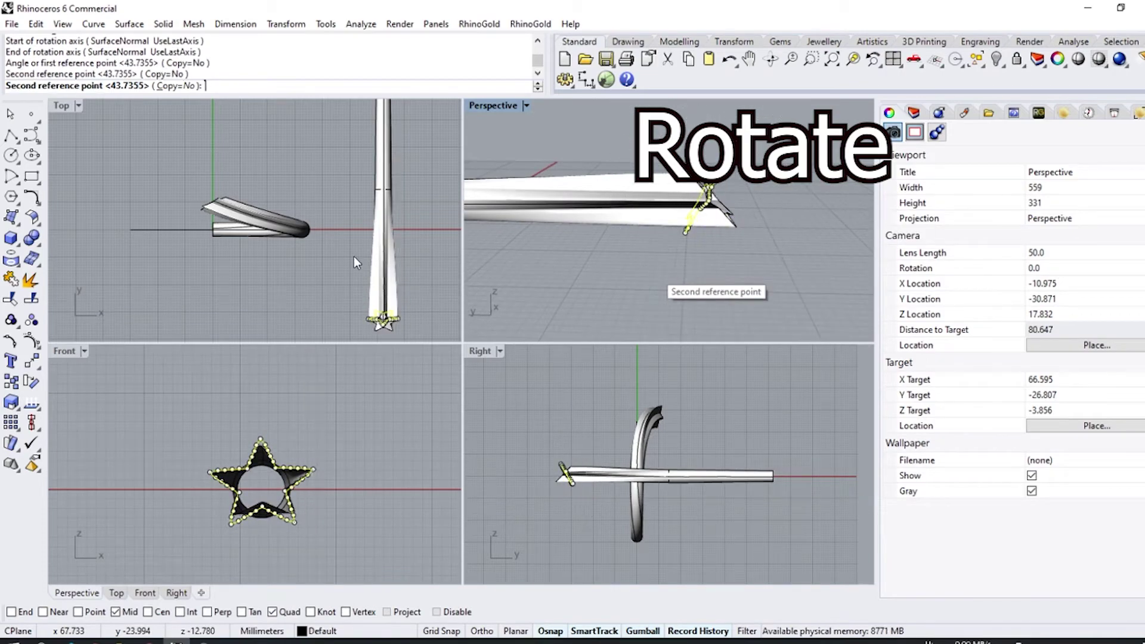
{"action": "scroll", "coordinate": [219, 206], "scroll_direction": "up", "scroll_amount": 5}
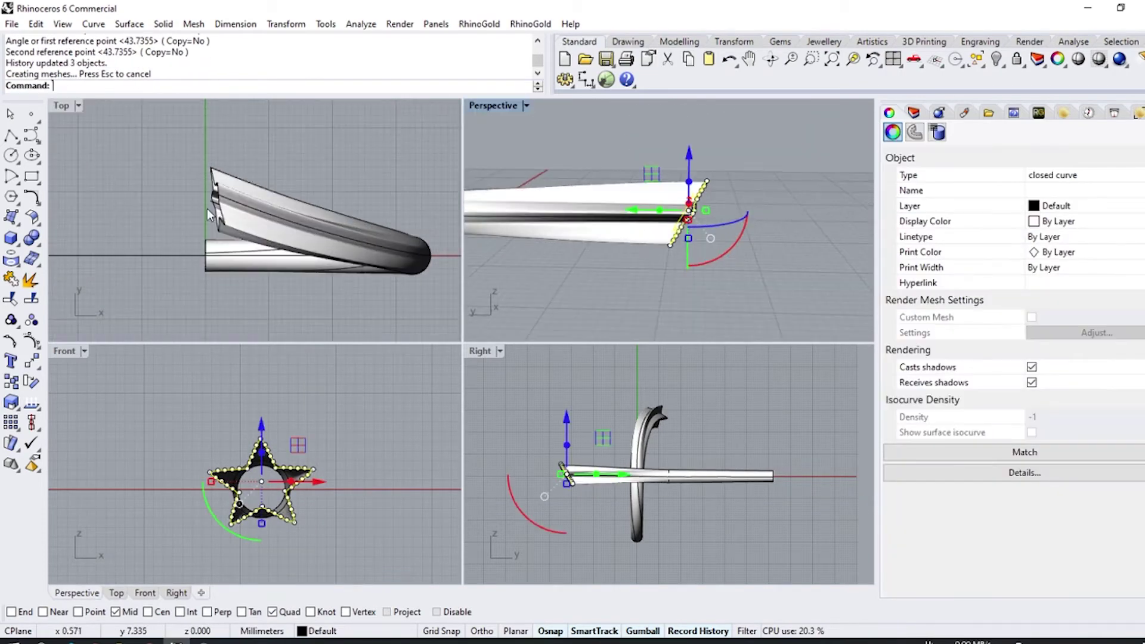
Try another Rotate 3D of the star profile about its side tips, and undo it.
{"action": "right_click_drag", "start_coordinate": [644, 238], "coordinate": [572, 250]}
{"action": "scroll", "coordinate": [573, 233], "scroll_direction": "up", "scroll_amount": 3}
{"action": "right_click", "coordinate": [542, 230]}
{"action": "scroll", "coordinate": [537, 221], "scroll_direction": "up", "scroll_amount": 4}
{"action": "left_click", "coordinate": [518, 199]}
{"action": "scroll", "coordinate": [507, 238], "scroll_direction": "down", "scroll_amount": 3}
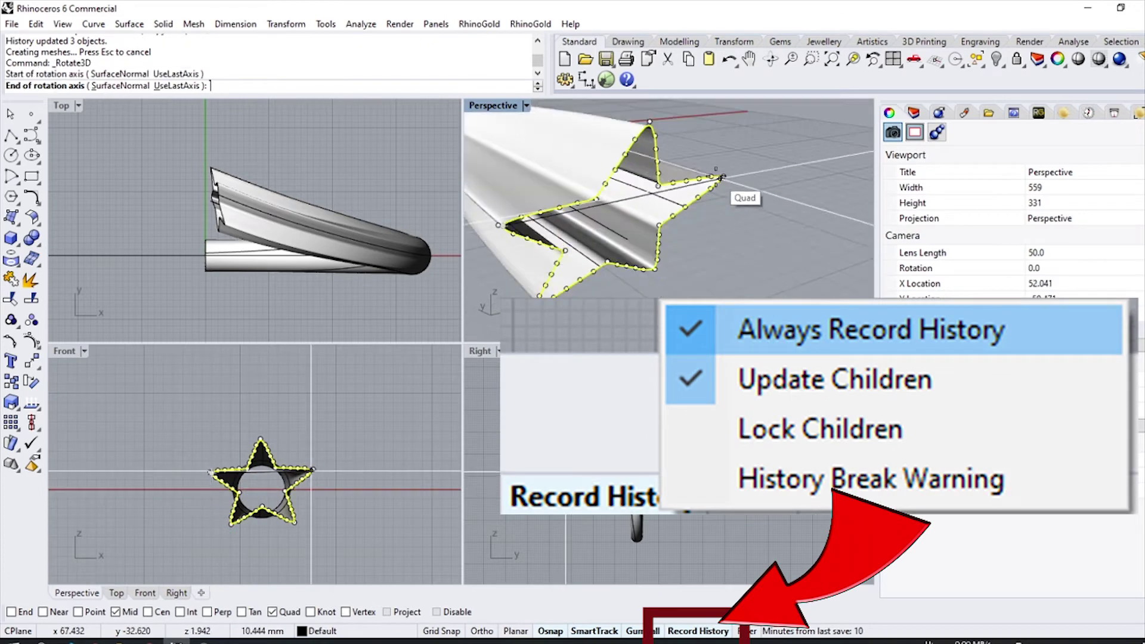
{"action": "left_click", "coordinate": [722, 177]}
{"action": "scroll", "coordinate": [718, 182], "scroll_direction": "down", "scroll_amount": 4}
{"action": "right_click_drag", "start_coordinate": [670, 253], "coordinate": [733, 232]}
{"action": "left_click", "coordinate": [738, 296]}
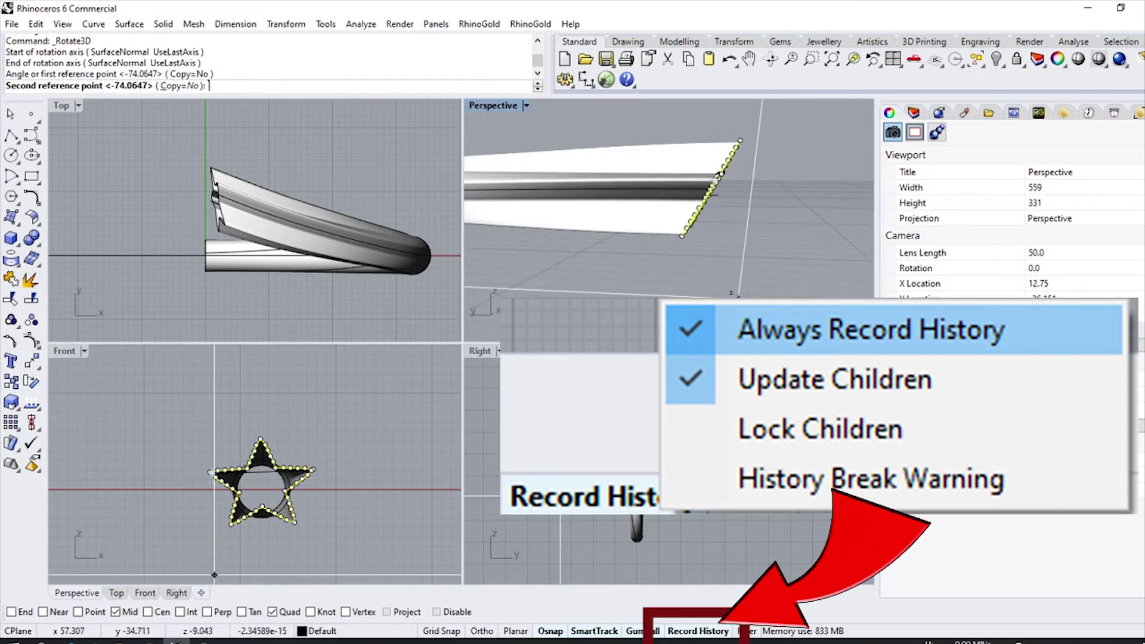
{"action": "left_click", "coordinate": [519, 225]}
{"action": "key", "text": "ctrl+z"}
{"action": "scroll", "coordinate": [209, 210], "scroll_direction": "up", "scroll_amount": 3}
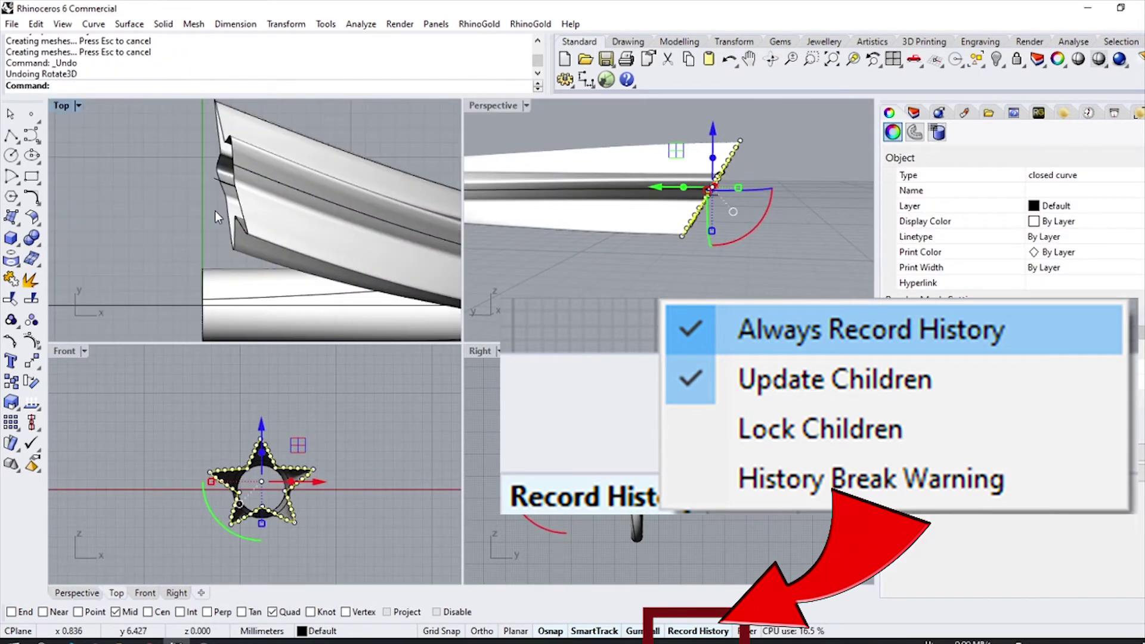
Nudge the star profile by 0.010 and rotate it about two axes with the gumball to turn the flowed star end toward the top view.
{"action": "key", "text": "Up"}
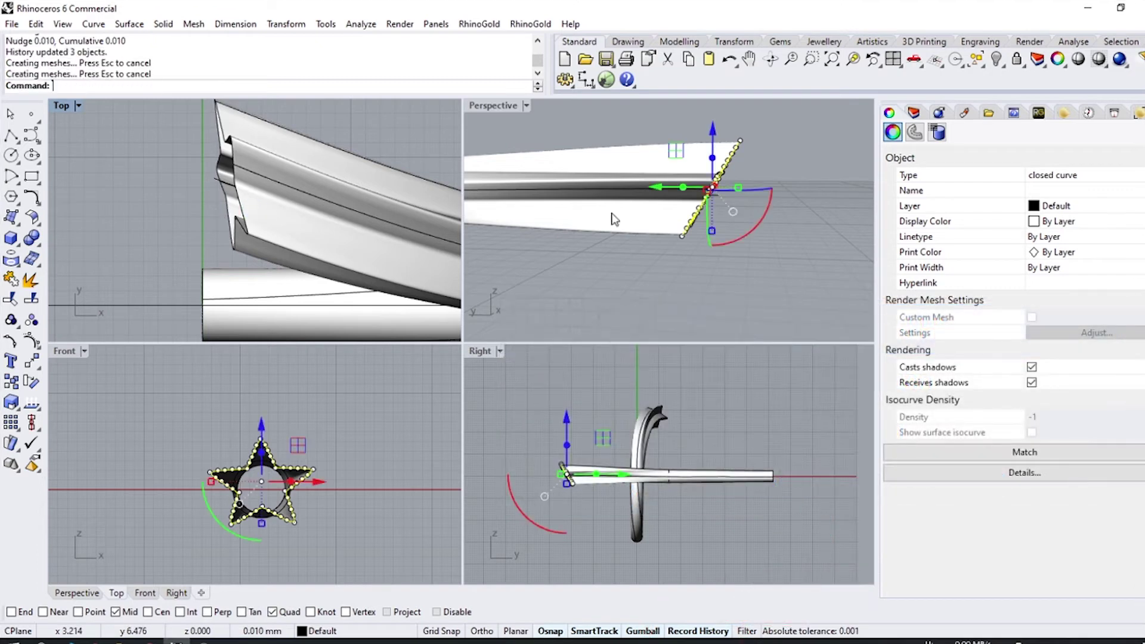
{"action": "right_click_drag", "start_coordinate": [615, 220], "coordinate": [613, 291]}
{"action": "left_click_drag", "start_coordinate": [608, 271], "coordinate": [572, 261]}
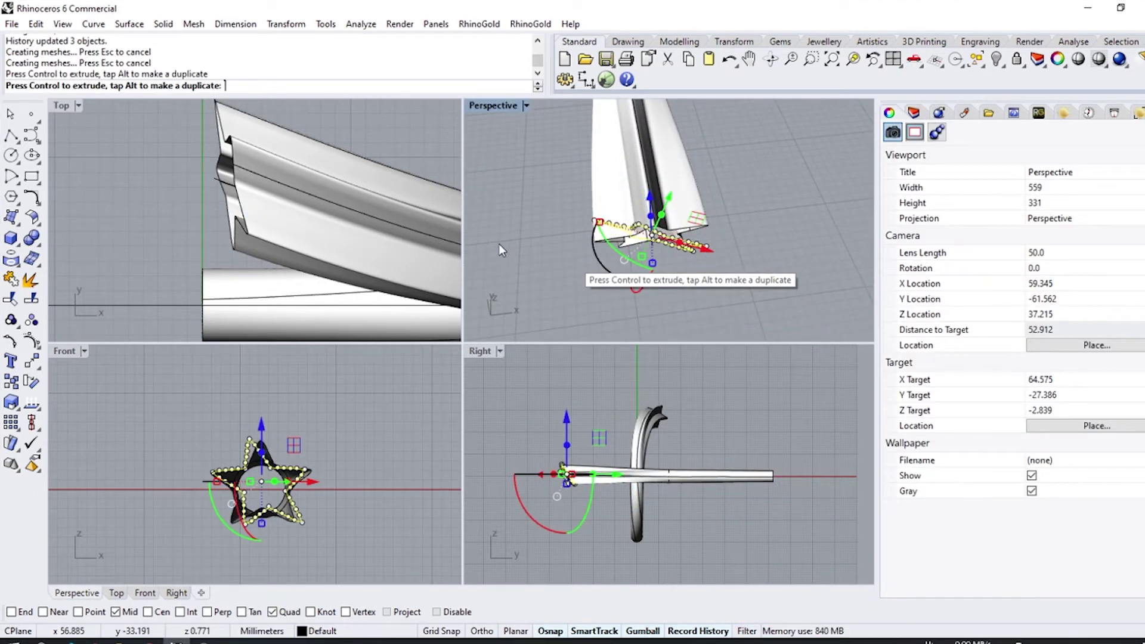
{"action": "key", "text": "ctrl+z"}
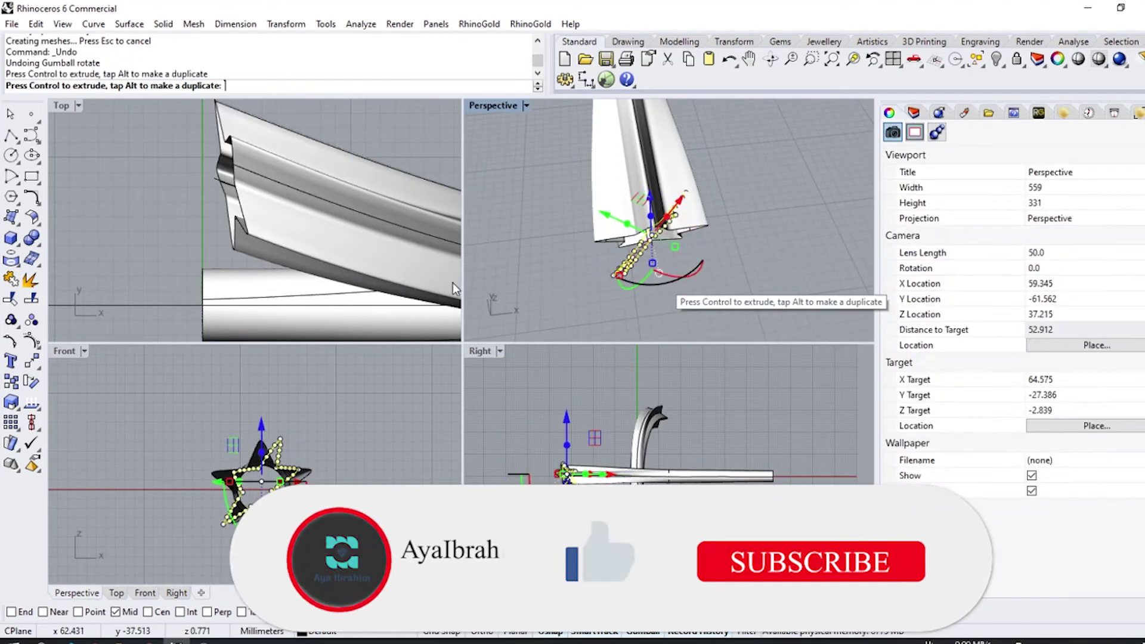
{"action": "scroll", "coordinate": [246, 199], "scroll_direction": "down", "scroll_amount": 8}
{"action": "scroll", "coordinate": [655, 198], "scroll_direction": "up", "scroll_amount": 4}
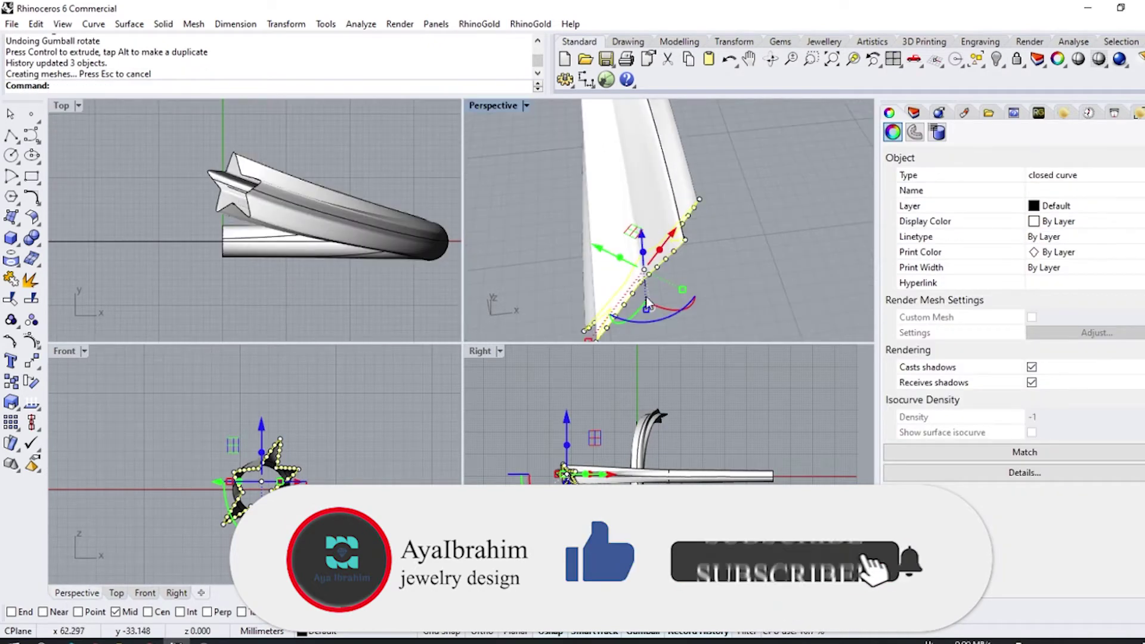
{"action": "left_click_drag", "start_coordinate": [646, 296], "coordinate": [491, 242]}
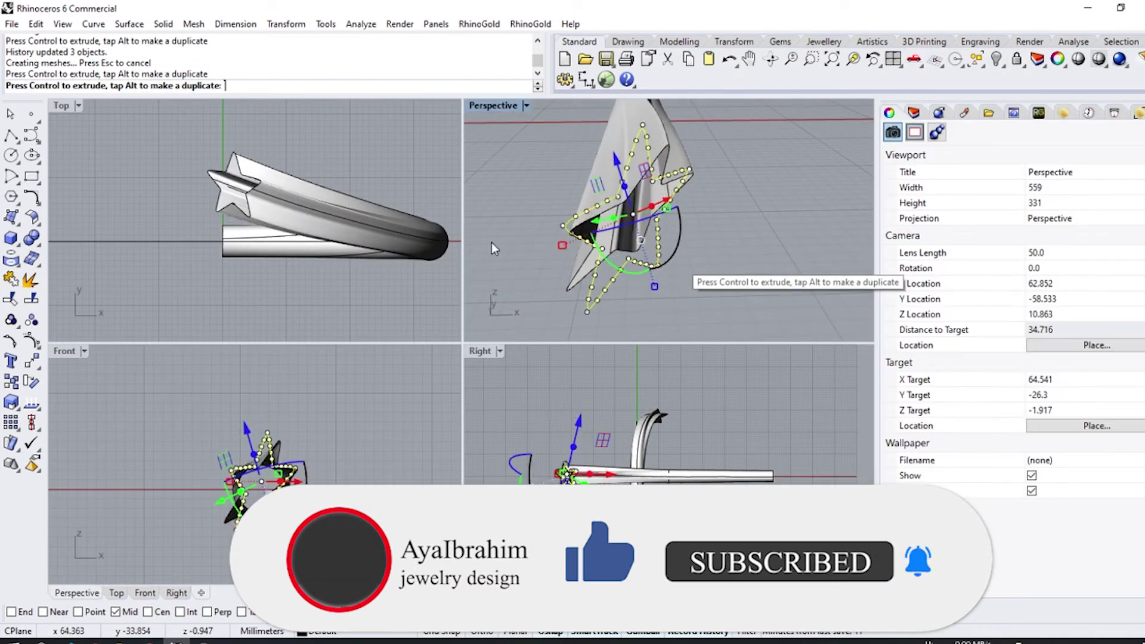
{"action": "right_click_drag", "start_coordinate": [360, 237], "coordinate": [356, 220]}
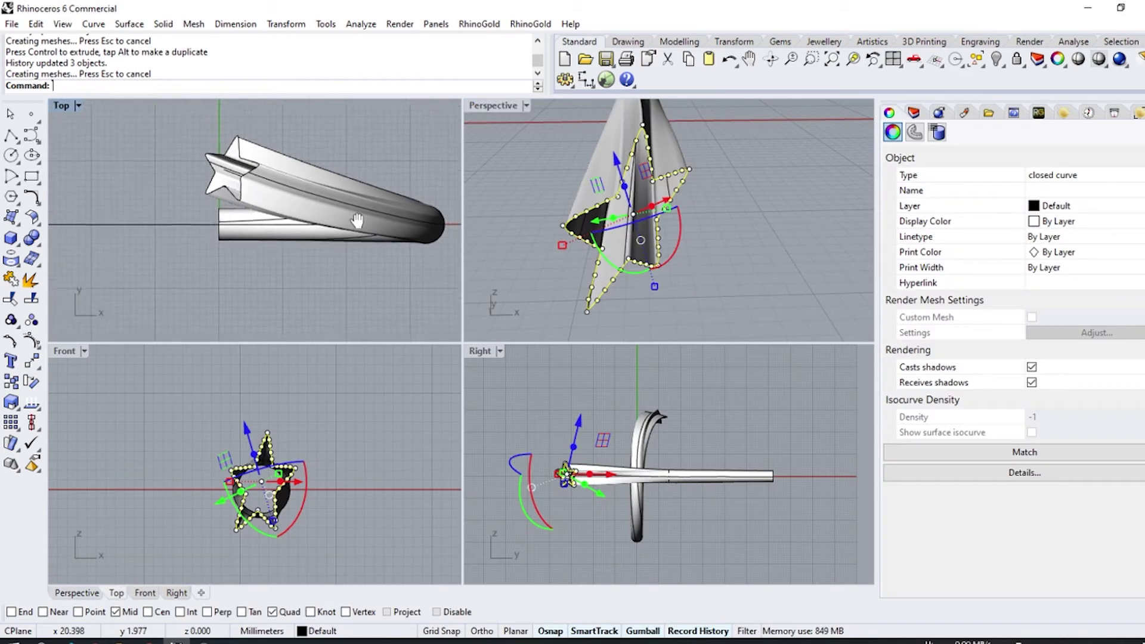
Rotate a copy of the flowed bangle half by 180 degrees about the origin in the top view.
{"action": "double_click", "coordinate": [67, 107]}
{"action": "right_click_drag", "start_coordinate": [468, 278], "coordinate": [475, 295]}
{"action": "left_click", "coordinate": [477, 294]}
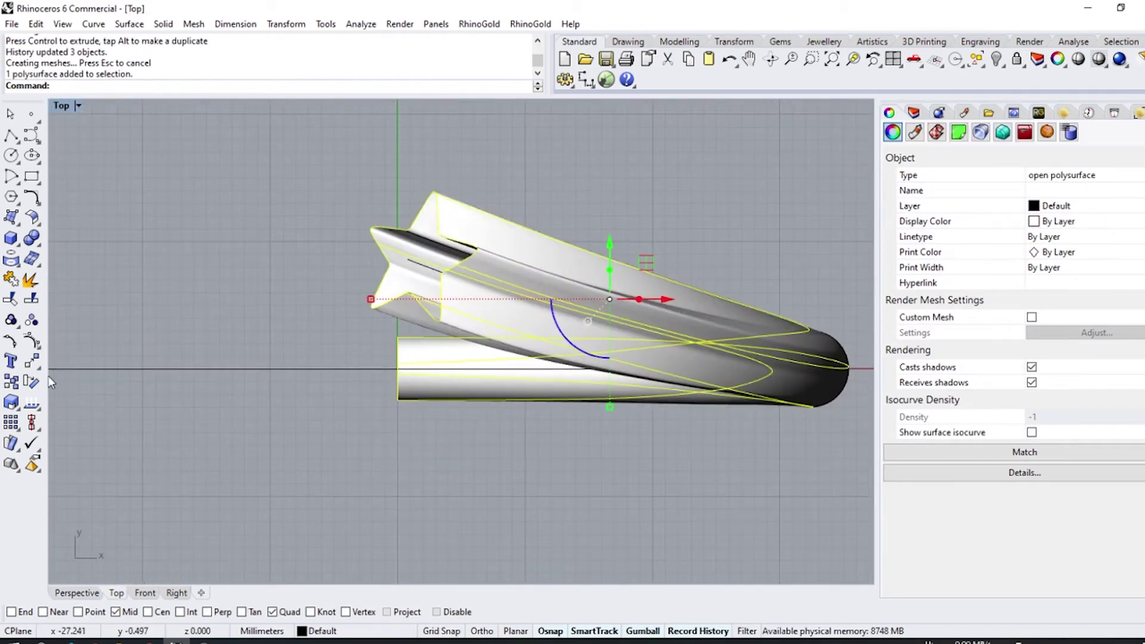
{"action": "left_click", "coordinate": [33, 381]}
{"action": "left_click", "coordinate": [106, 85]}
{"action": "type", "text": "180"}
{"action": "key", "text": "Return"}
{"action": "key", "text": "Return"}
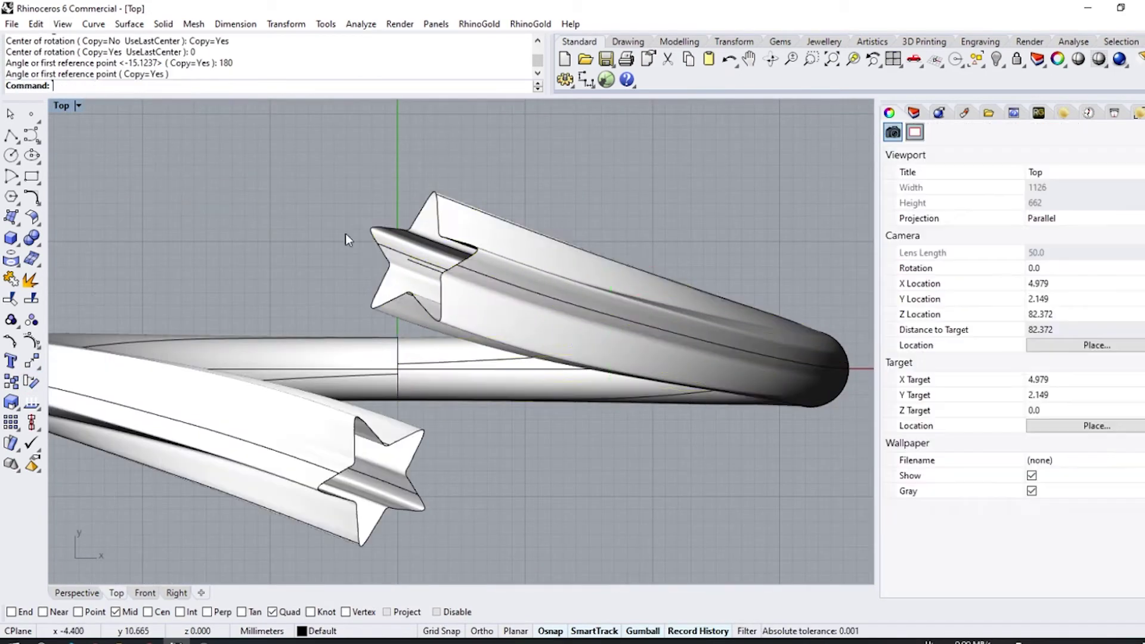
Examine both bangle halves and their star ends in a rendered preview and from several perspective angles.
{"action": "scroll", "coordinate": [442, 316], "scroll_direction": "down", "scroll_amount": 2}
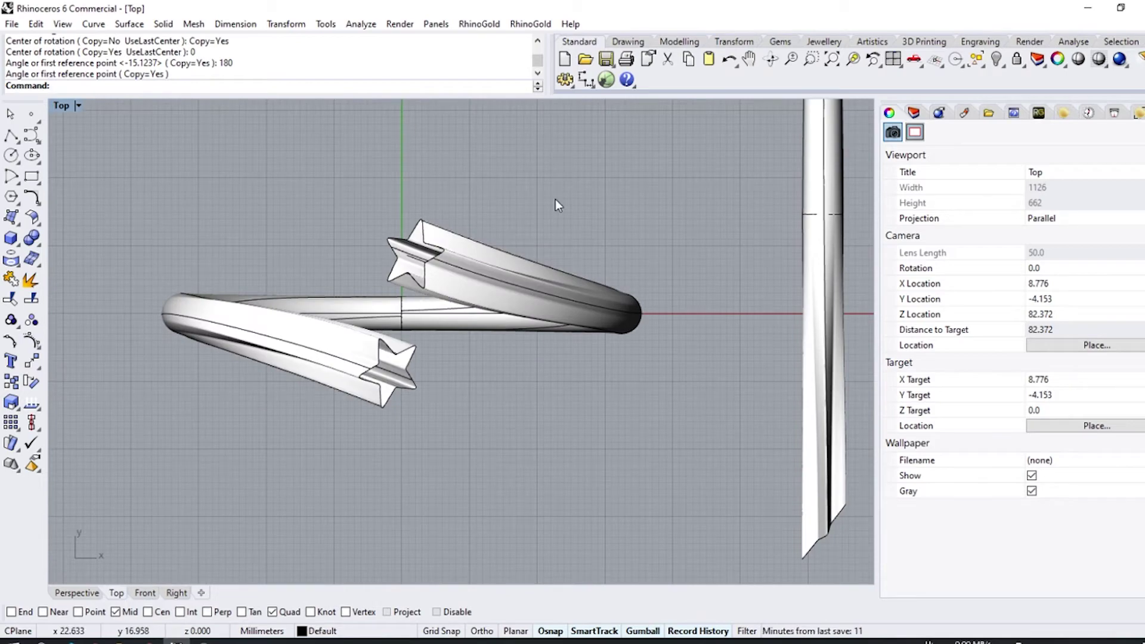
{"action": "left_click", "coordinate": [1017, 60]}
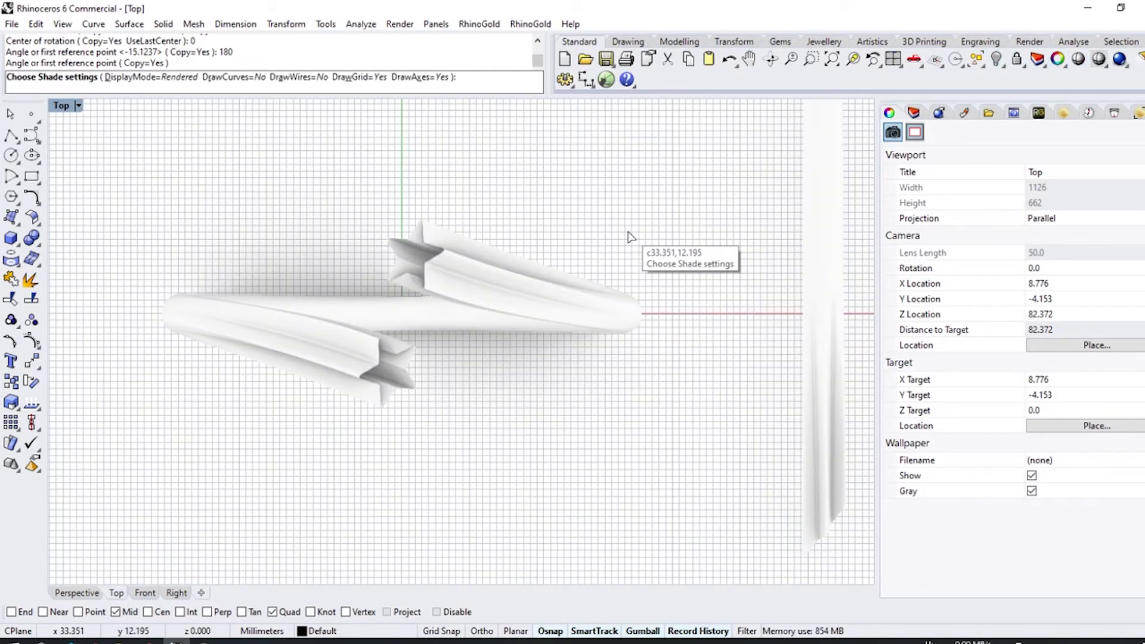
{"action": "key", "text": "Escape"}
{"action": "scroll", "coordinate": [485, 250], "scroll_direction": "up", "scroll_amount": 6}
{"action": "left_click", "coordinate": [77, 593]}
{"action": "right_click_drag", "start_coordinate": [363, 357], "coordinate": [537, 279]}
{"action": "scroll", "coordinate": [534, 277], "scroll_direction": "down", "scroll_amount": 20}
{"action": "right_click_drag", "start_coordinate": [466, 256], "coordinate": [239, 288]}
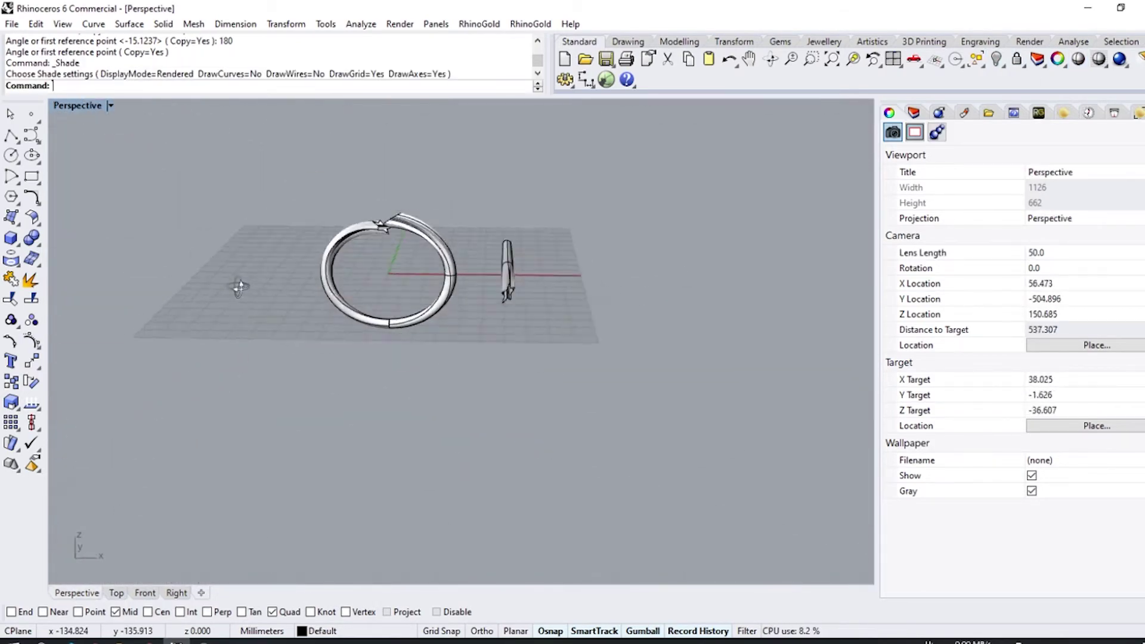
{"action": "scroll", "coordinate": [322, 251], "scroll_direction": "up", "scroll_amount": 12}
{"action": "right_click_drag", "start_coordinate": [590, 281], "coordinate": [172, 262]}
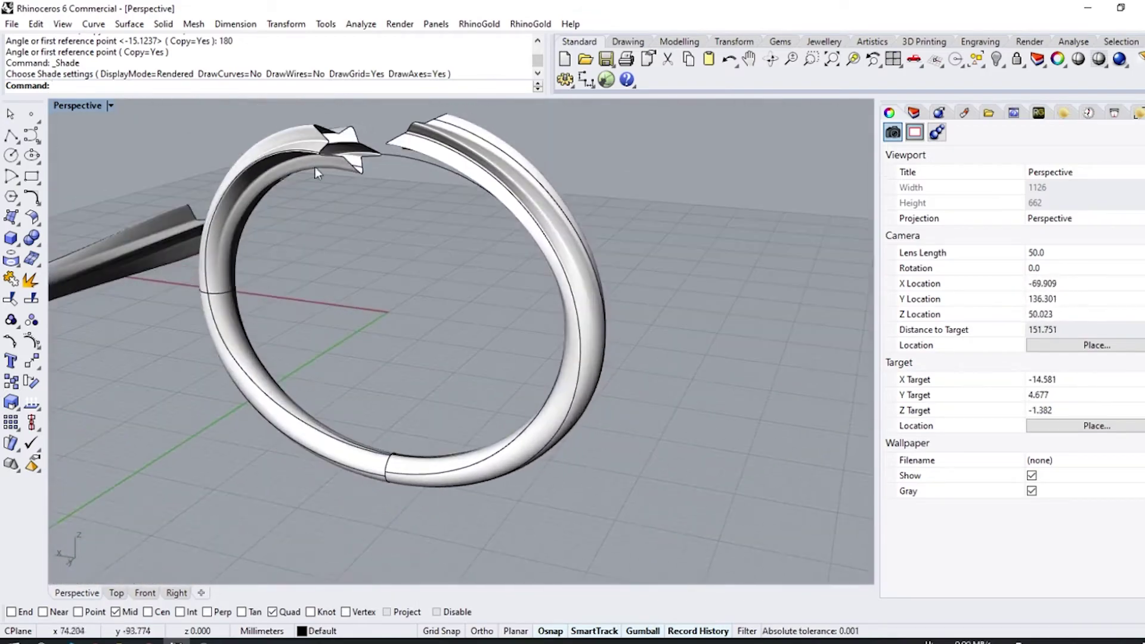
{"action": "right_click_drag", "start_coordinate": [315, 167], "coordinate": [494, 216]}
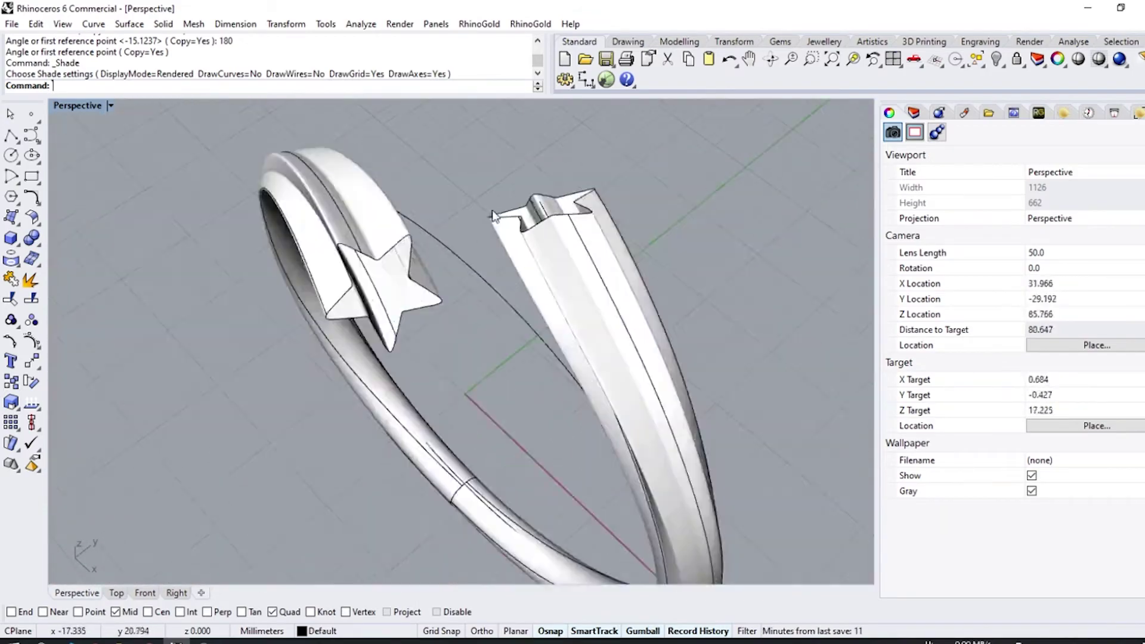
{"action": "scroll", "coordinate": [494, 216], "scroll_direction": "down", "scroll_amount": 6}
{"action": "right_click_drag", "start_coordinate": [409, 359], "coordinate": [458, 263]}
{"action": "right_click_drag", "start_coordinate": [395, 306], "coordinate": [342, 501]}
Move the two middle control points of the ring curve in negative Y in the wireframe top view, bending the bangle half into an S.
{"action": "key", "text": "ctrl+F1"}
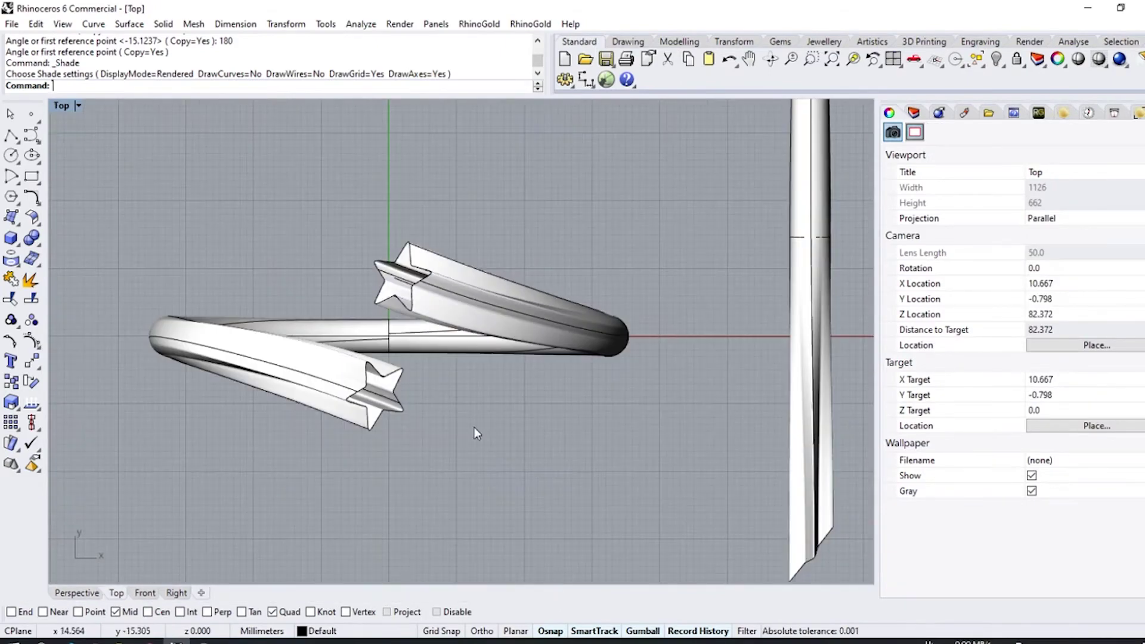
{"action": "scroll", "coordinate": [442, 377], "scroll_direction": "down", "scroll_amount": 4}
{"action": "mouse_move", "coordinate": [528, 461]}
{"action": "right_mouse_down"}
{"action": "mouse_move", "coordinate": [519, 471]}
{"action": "mouse_move", "coordinate": [512, 448]}
{"action": "right_mouse_up"}
{"action": "scroll", "coordinate": [426, 314], "scroll_direction": "up", "scroll_amount": 10}
{"action": "key", "text": "ctrl+alt+w"}
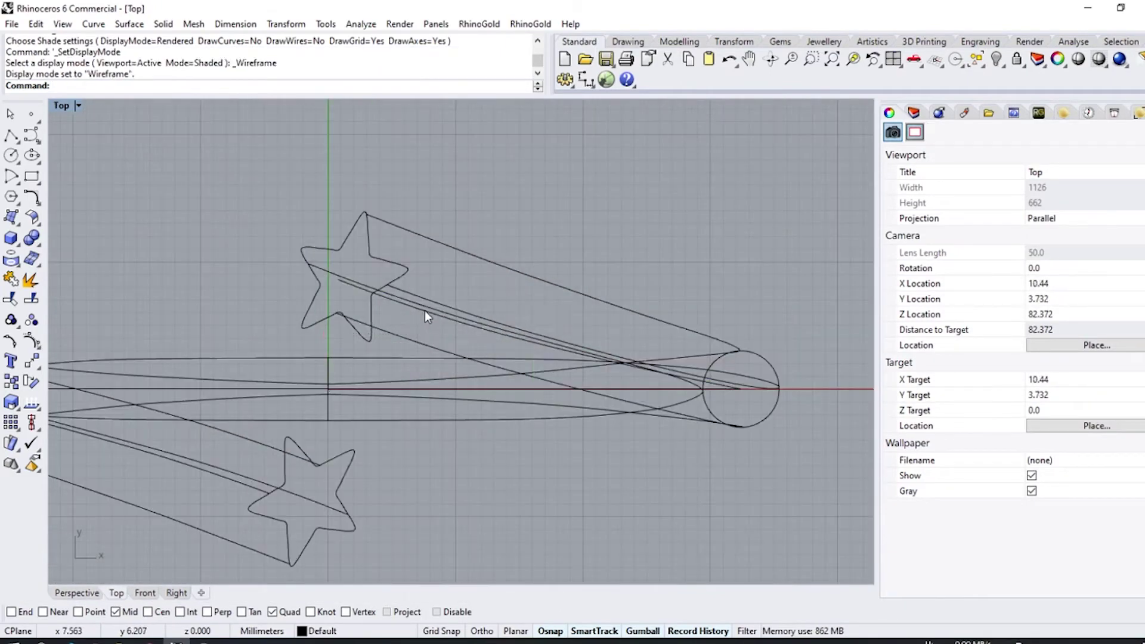
{"action": "left_click", "coordinate": [424, 310]}
{"action": "left_click_drag", "start_coordinate": [268, 160], "coordinate": [365, 241]}
{"action": "scroll", "coordinate": [426, 319], "scroll_direction": "up", "scroll_amount": 2}
{"action": "left_click", "coordinate": [430, 313]}
{"action": "left_click", "coordinate": [433, 314]}
{"action": "left_click", "coordinate": [658, 374], "text": "shift"}
{"action": "scroll", "coordinate": [476, 320], "scroll_direction": "down", "scroll_amount": 4}
{"action": "left_click_drag", "start_coordinate": [521, 291], "coordinate": [519, 341]}
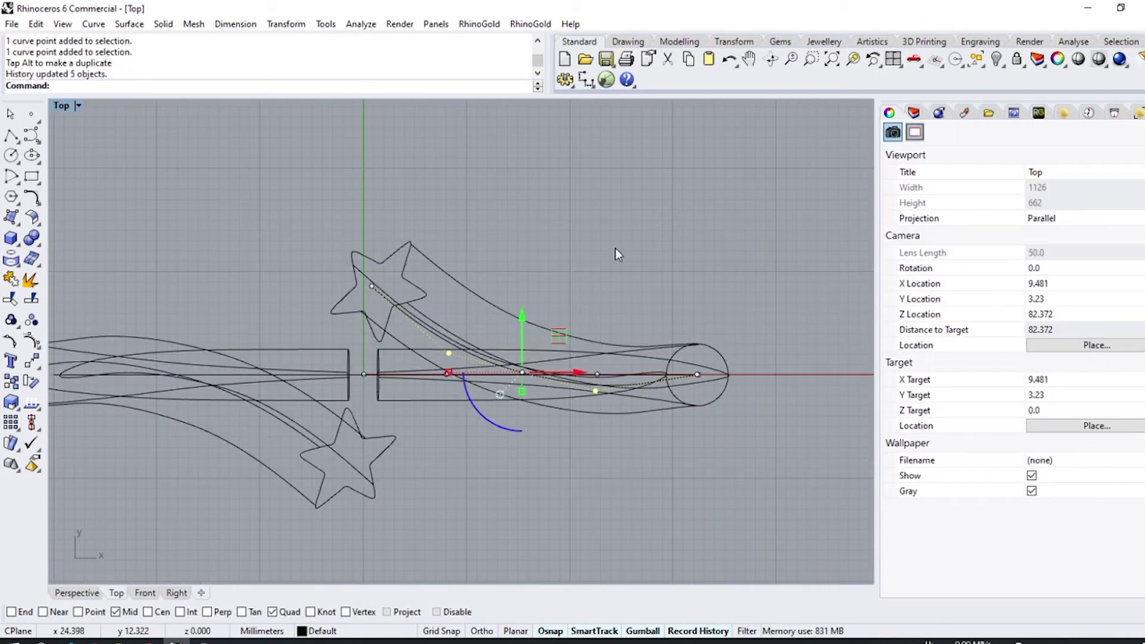
Move the ring curve's end control point at the star toward the X axis, bringing the star ends together, and restore shaded display.
{"action": "left_click", "coordinate": [378, 291]}
{"action": "left_click", "coordinate": [373, 287]}
{"action": "left_click_drag", "start_coordinate": [410, 247], "coordinate": [400, 287]}
{"action": "right_click_drag", "start_coordinate": [398, 399], "coordinate": [402, 379]}
{"action": "key", "text": "ctrl+alt+s"}
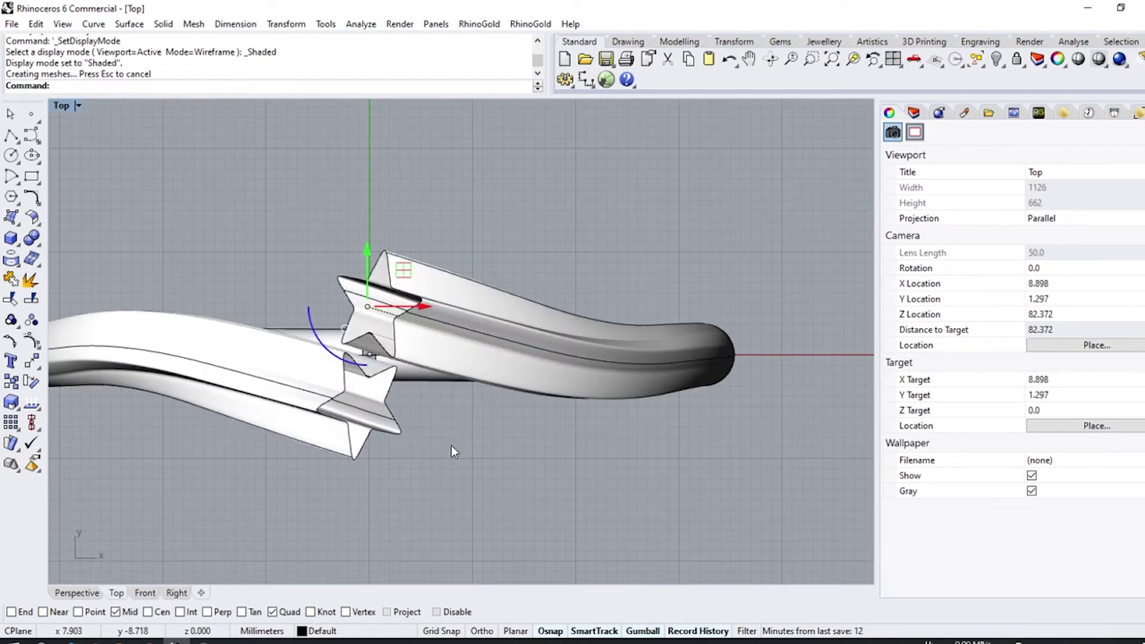
Inspect the adjoining star ends up close and in rendered display.
{"action": "left_click_drag", "start_coordinate": [431, 317], "coordinate": [474, 371]}
{"action": "scroll", "coordinate": [430, 416], "scroll_direction": "up", "scroll_amount": 10}
{"action": "left_click", "coordinate": [492, 240], "text": "ctrl"}
{"action": "scroll", "coordinate": [477, 346], "scroll_direction": "down", "scroll_amount": 8}
{"action": "left_click_drag", "start_coordinate": [574, 159], "coordinate": [574, 160]}
{"action": "scroll", "coordinate": [552, 385], "scroll_direction": "down", "scroll_amount": 3}
{"action": "key", "text": "ctrl+alt+r"}
{"action": "scroll", "coordinate": [552, 391], "scroll_direction": "up", "scroll_amount": 3}
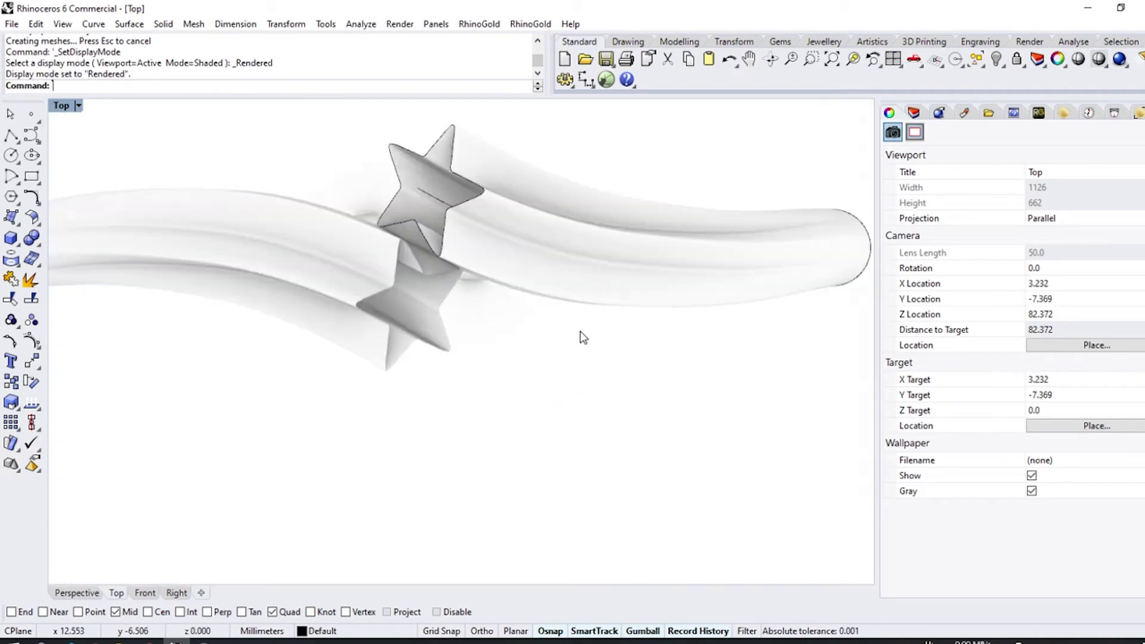
{"action": "scroll", "coordinate": [345, 452], "scroll_direction": "down", "scroll_amount": 2}
Move the ring curve's middle control point farther from the star close to the X axis in wireframe display.
{"action": "key", "text": "ctrl+alt+w"}
{"action": "scroll", "coordinate": [417, 350], "scroll_direction": "up", "scroll_amount": 3}
{"action": "scroll", "coordinate": [417, 350], "scroll_direction": "up", "scroll_amount": 2}
{"action": "left_click", "coordinate": [686, 360]}
{"action": "left_click_drag", "start_coordinate": [685, 363], "coordinate": [503, 357]}
{"action": "scroll", "coordinate": [460, 351], "scroll_direction": "up", "scroll_amount": 16}
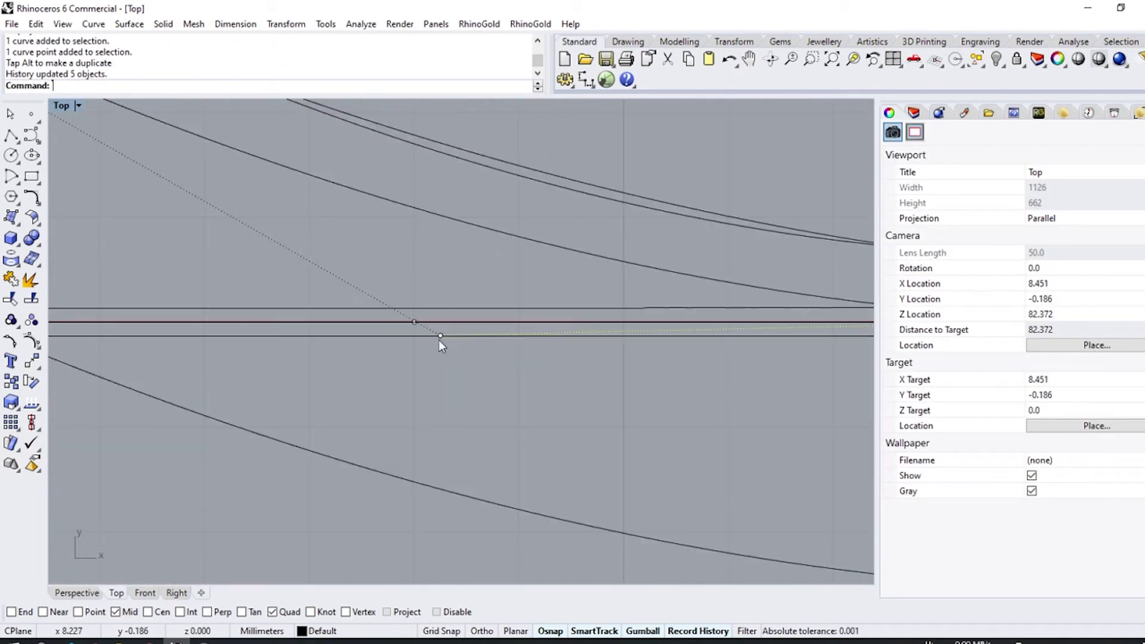
{"action": "scroll", "coordinate": [441, 358], "scroll_direction": "down", "scroll_amount": 10}
Raise the ring curve's control point next to the star end in positive Y and check the smoothed bend in shaded display.
{"action": "left_click", "coordinate": [422, 383]}
{"action": "left_click_drag", "start_coordinate": [424, 332], "coordinate": [430, 297]}
{"action": "scroll", "coordinate": [428, 375], "scroll_direction": "down", "scroll_amount": 8}
{"action": "key", "text": "ctrl+alt+s"}
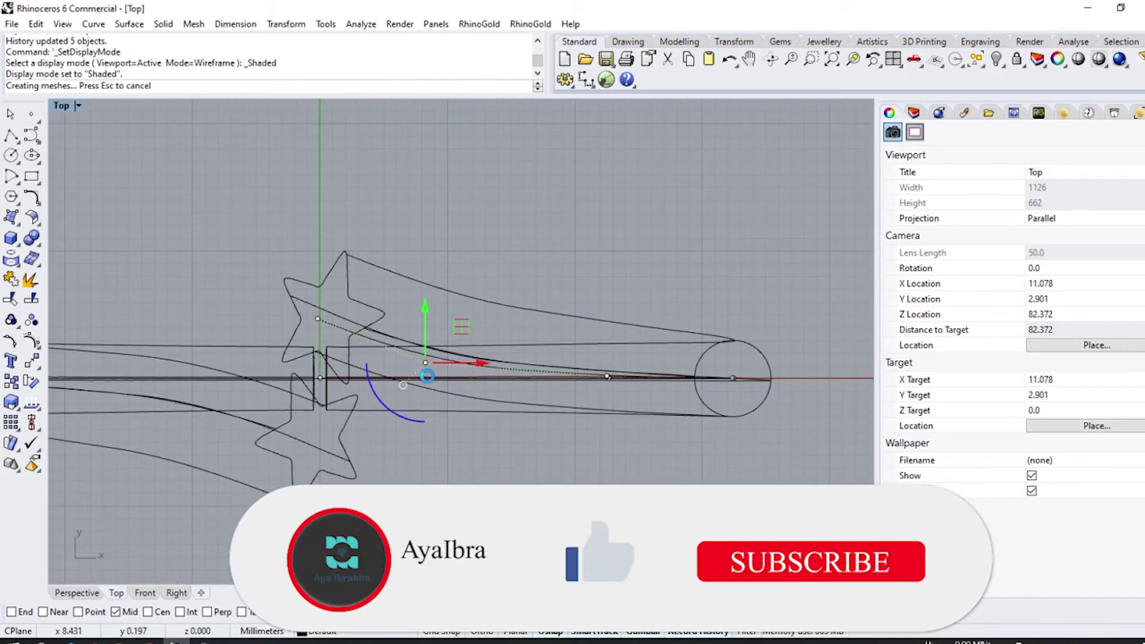
{"action": "scroll", "coordinate": [335, 394], "scroll_direction": "up", "scroll_amount": 9}
{"action": "scroll", "coordinate": [339, 361], "scroll_direction": "down", "scroll_amount": 7}
{"action": "scroll", "coordinate": [466, 357], "scroll_direction": "down", "scroll_amount": 5}
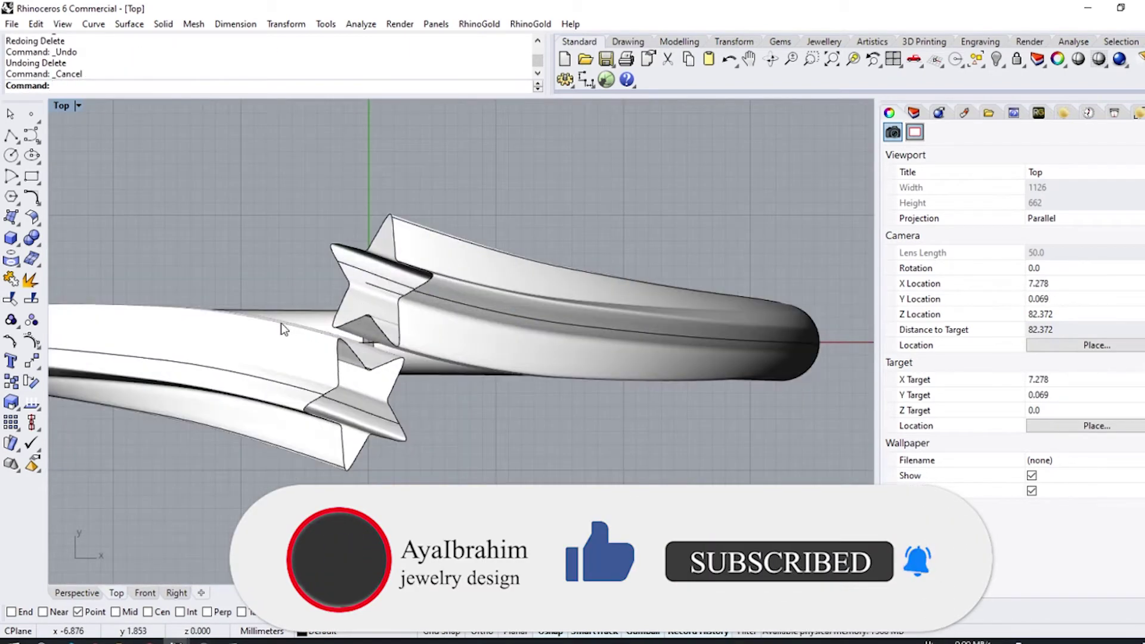
Shift the star profile at the end of the straight sweep along negative Y to adjust how far the bangle's star ends overlap.
{"action": "scroll", "coordinate": [334, 298], "scroll_direction": "down", "scroll_amount": 8}
{"action": "left_click", "coordinate": [711, 481]}
{"action": "left_click", "coordinate": [740, 510]}
{"action": "right_click_drag", "start_coordinate": [697, 505], "coordinate": [655, 428]}
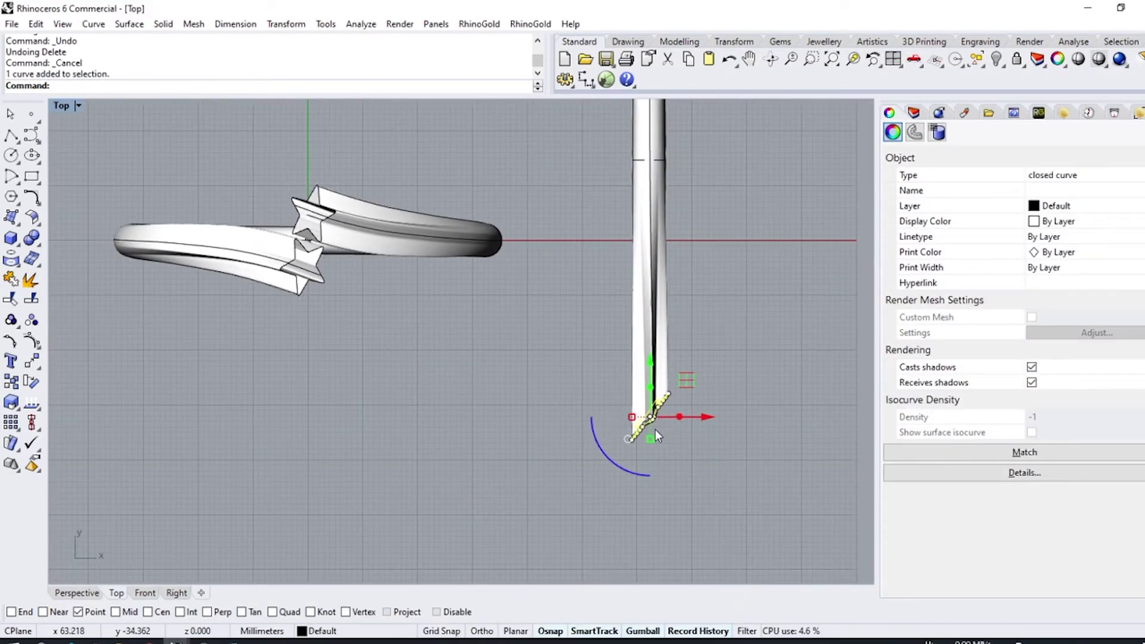
{"action": "left_click_drag", "start_coordinate": [650, 360], "coordinate": [649, 391]}
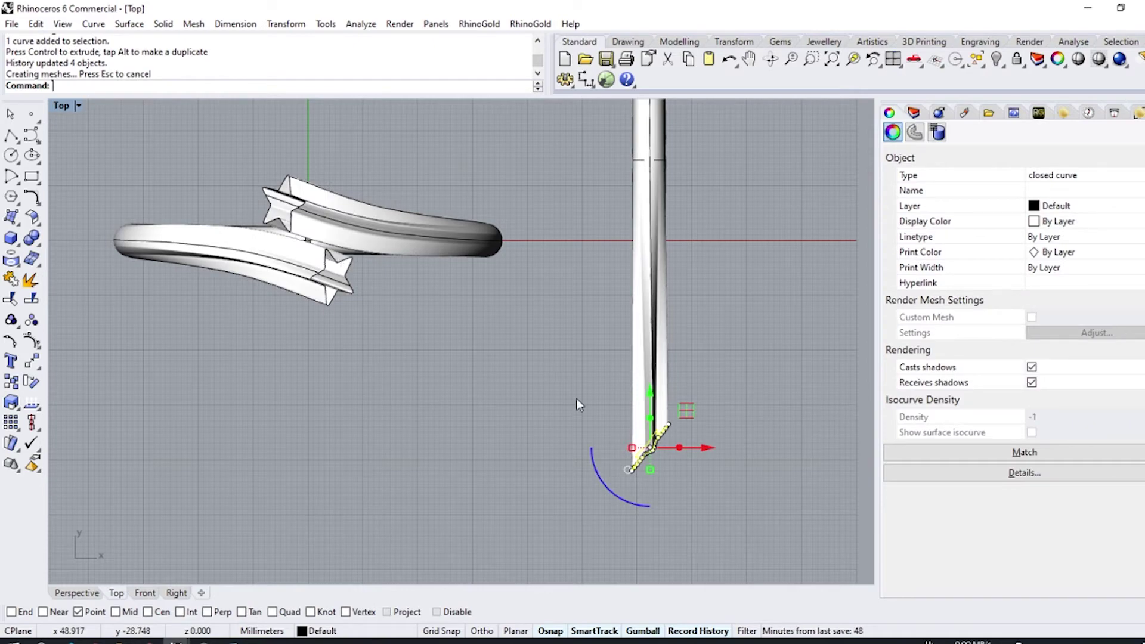
{"action": "left_click_drag", "start_coordinate": [653, 395], "coordinate": [370, 257]}
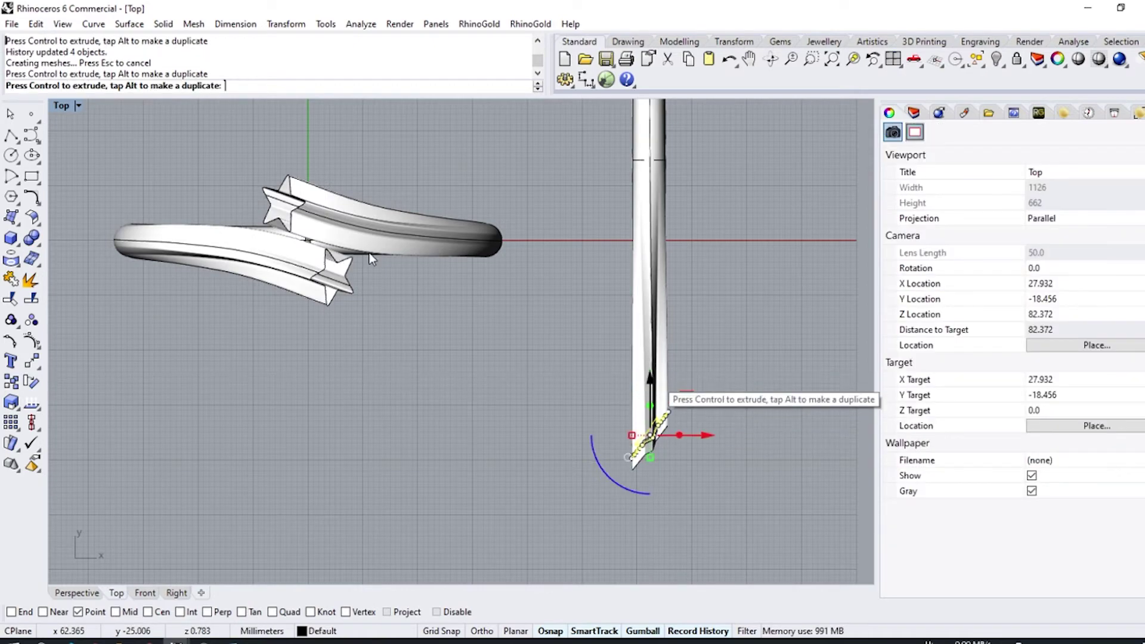
Try to raise the ring curve's control point next to the star end in positive Y.
{"action": "scroll", "coordinate": [309, 228], "scroll_direction": "up", "scroll_amount": 10}
{"action": "key", "text": "ctrl+alt+w"}
{"action": "left_click", "coordinate": [328, 200]}
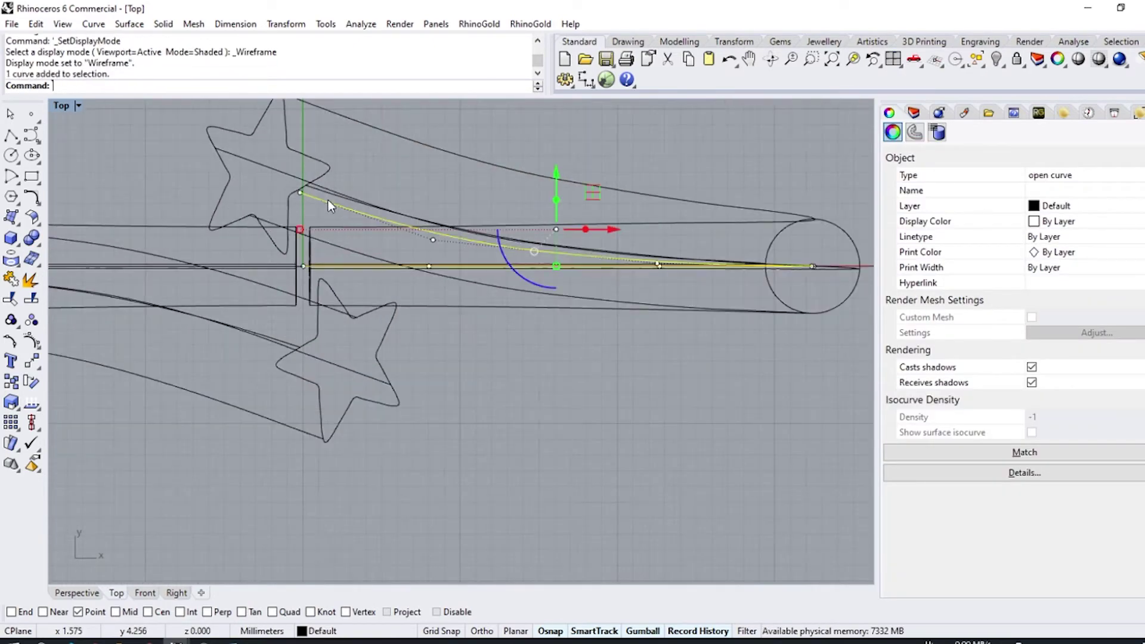
{"action": "key", "text": "ctrl+alt+s"}
{"action": "left_click_drag", "start_coordinate": [434, 242], "coordinate": [442, 217]}
{"action": "scroll", "coordinate": [354, 343], "scroll_direction": "down", "scroll_amount": 6}
{"action": "key", "text": "ctrl+z"}
Select the ring curve's end control point at the star with its neighbouring point and move them together in Top view.
{"action": "scroll", "coordinate": [364, 296], "scroll_direction": "up", "scroll_amount": 8}
{"action": "key", "text": "ctrl+alt+w"}
{"action": "left_click", "coordinate": [286, 253], "text": "shift"}
{"action": "key", "text": "ctrl+alt+s"}
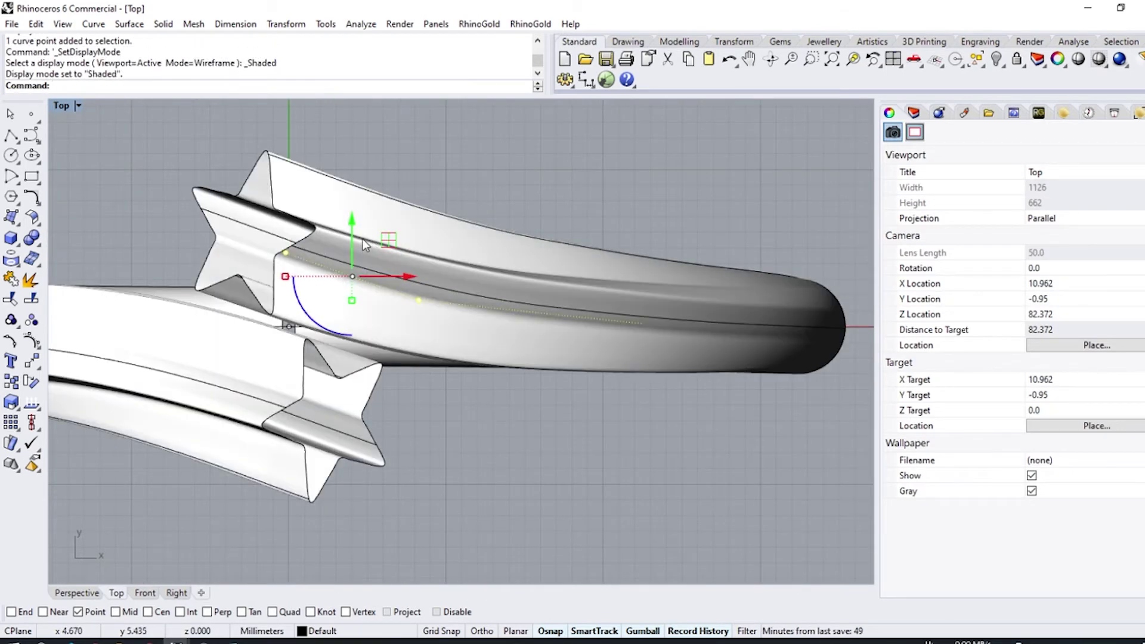
{"action": "left_click_drag", "start_coordinate": [431, 295], "coordinate": [431, 295]}
{"action": "scroll", "coordinate": [441, 364], "scroll_direction": "down", "scroll_amount": 4}
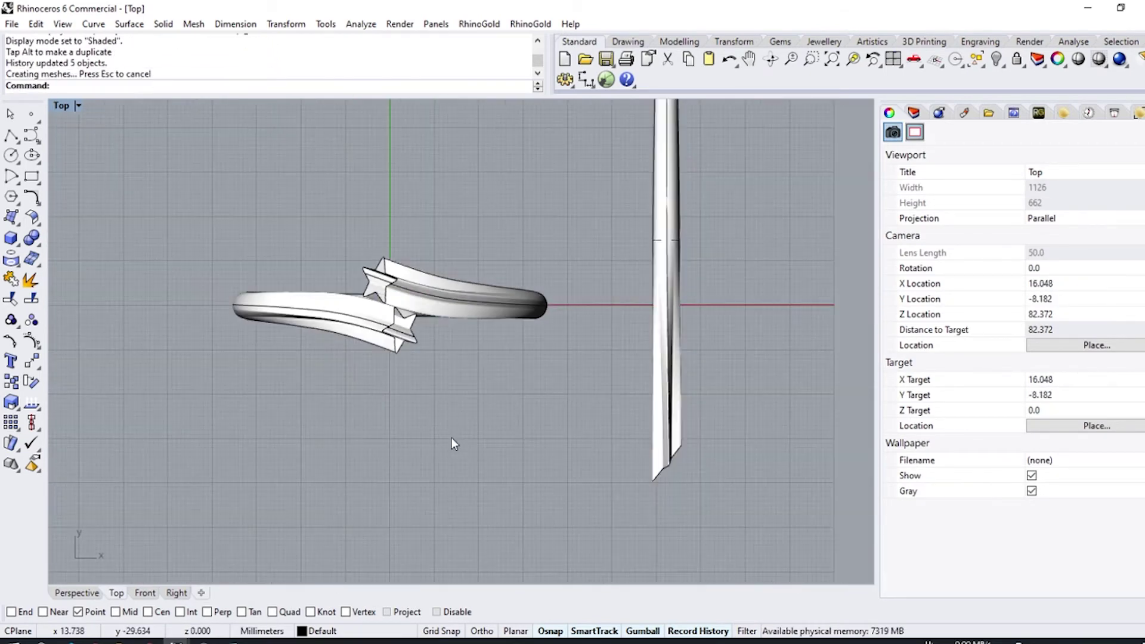
Move the circular end profile of the straight sweep slightly in positive Y and check the bangle's bottom joint in Front view.
{"action": "scroll", "coordinate": [571, 266], "scroll_direction": "up", "scroll_amount": 2}
{"action": "left_click", "coordinate": [135, 595]}
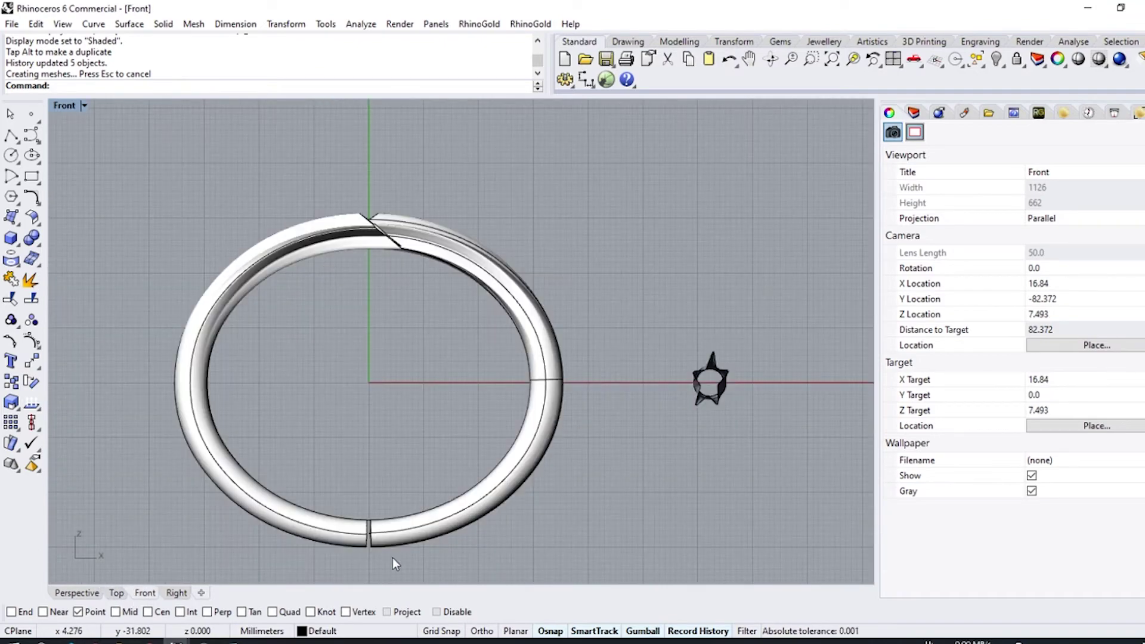
{"action": "scroll", "coordinate": [366, 517], "scroll_direction": "up", "scroll_amount": 4}
{"action": "double_click", "coordinate": [60, 106]}
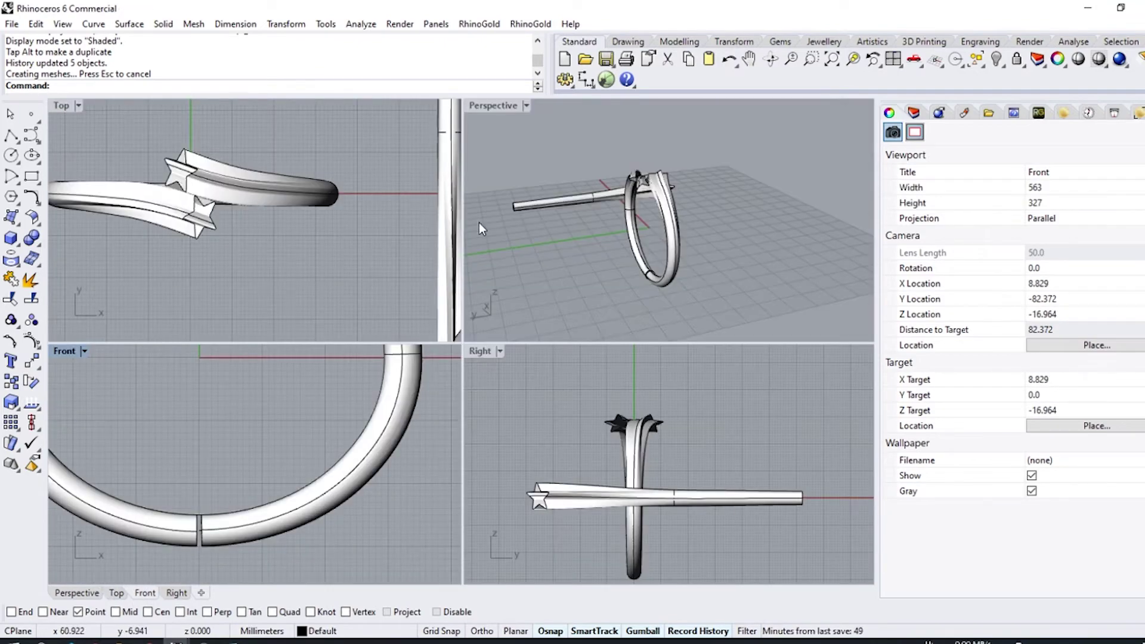
{"action": "scroll", "coordinate": [396, 120], "scroll_direction": "up", "scroll_amount": 5}
{"action": "left_click", "coordinate": [358, 210]}
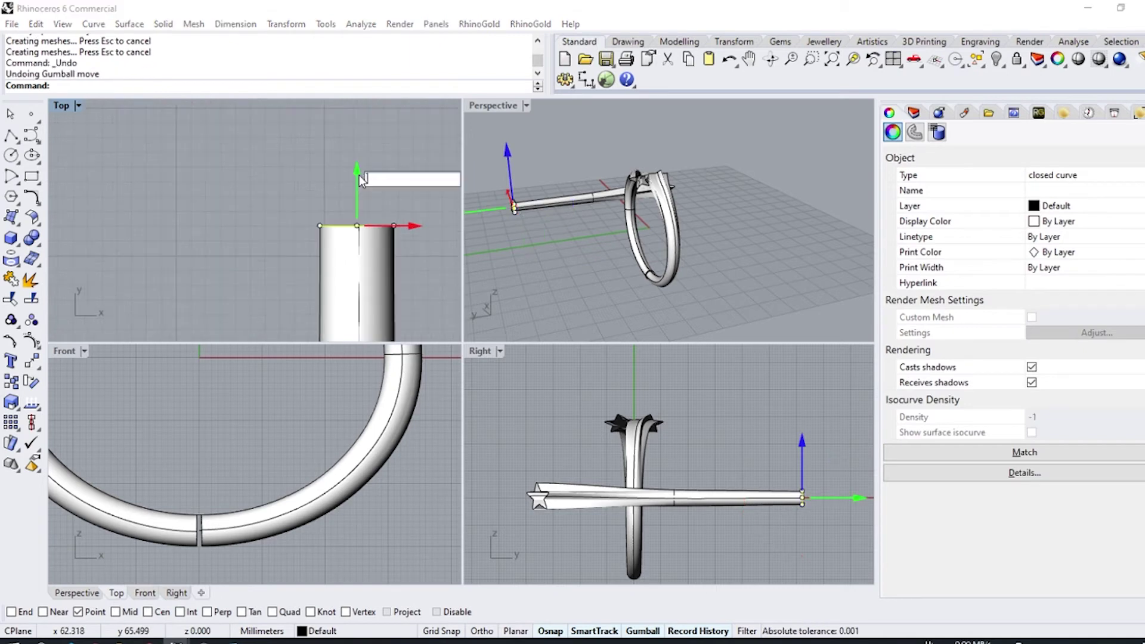
{"action": "type", "text": ".05"}
{"action": "key", "text": "Return"}
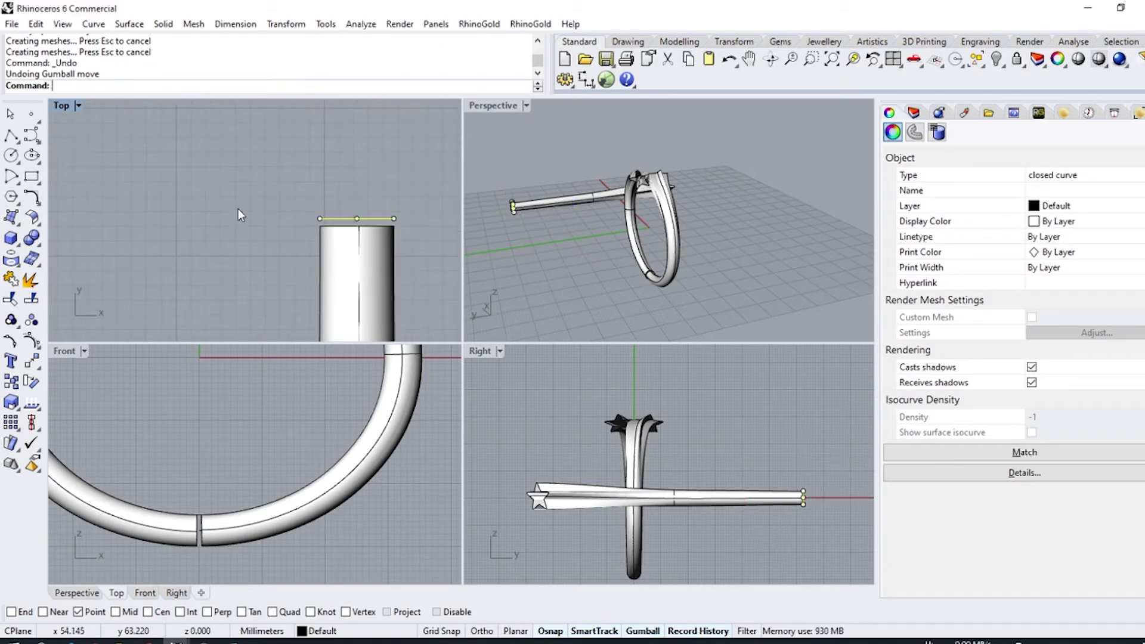
{"action": "scroll", "coordinate": [188, 534], "scroll_direction": "up", "scroll_amount": 5}
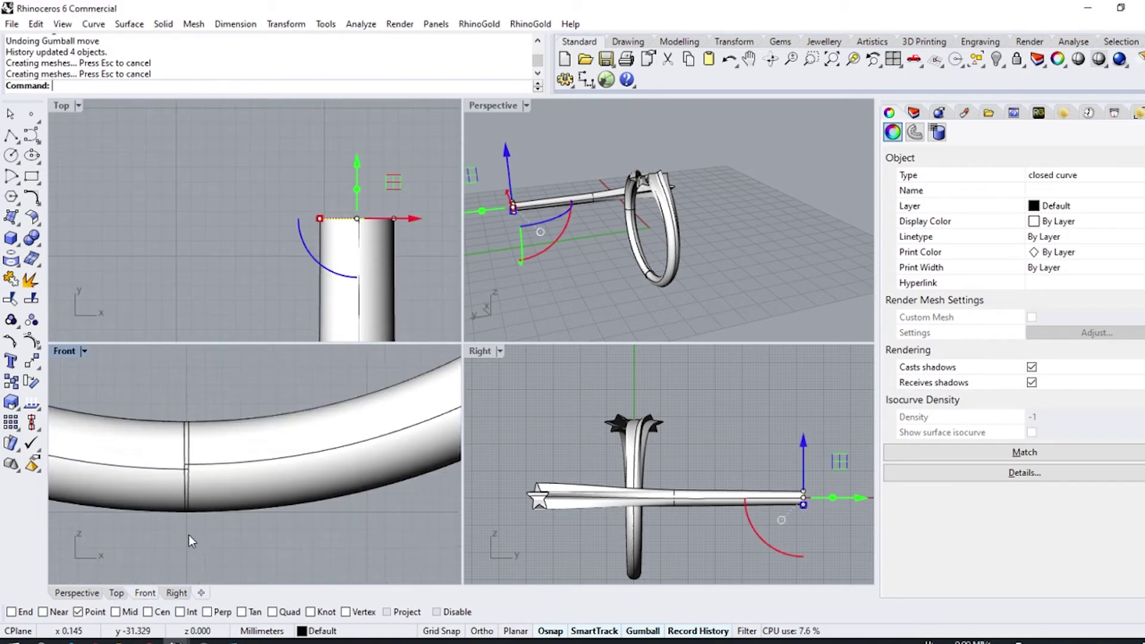
{"action": "scroll", "coordinate": [188, 531], "scroll_direction": "down", "scroll_amount": 8}
{"action": "scroll", "coordinate": [202, 355], "scroll_direction": "up", "scroll_amount": 5}
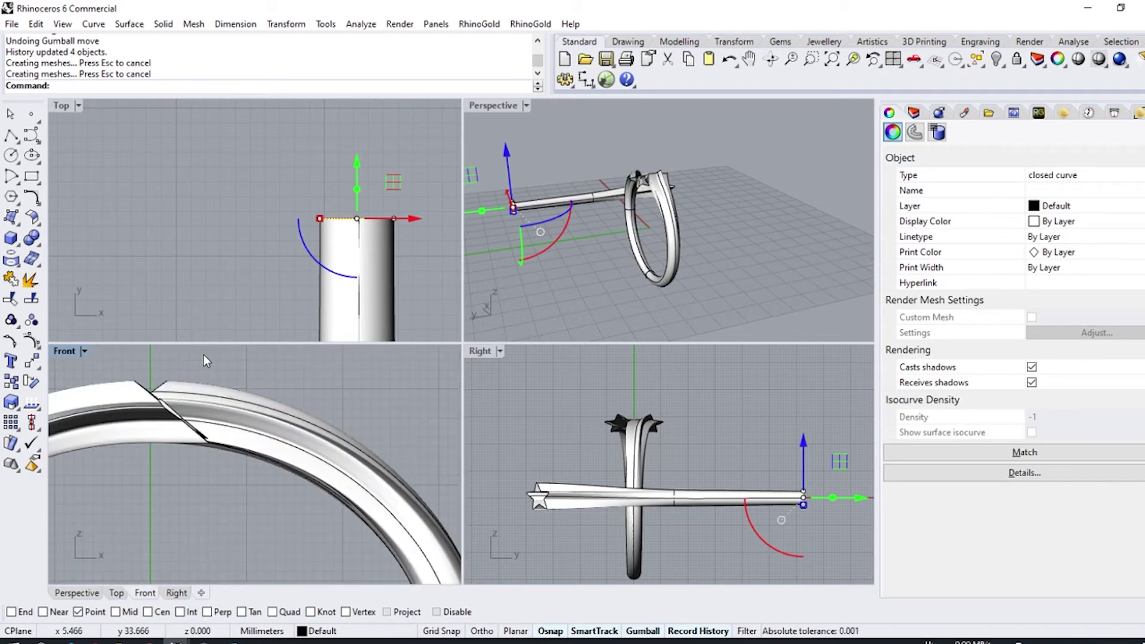
{"action": "scroll", "coordinate": [202, 375], "scroll_direction": "down", "scroll_amount": 5}
Delete the 180-degree copy of the bangle half, keeping only the original half in Top view.
{"action": "left_click", "coordinate": [165, 199]}
{"action": "double_click", "coordinate": [66, 106]}
{"action": "scroll", "coordinate": [540, 233], "scroll_direction": "down", "scroll_amount": 10}
{"action": "right_click_drag", "start_coordinate": [302, 528], "coordinate": [530, 346]}
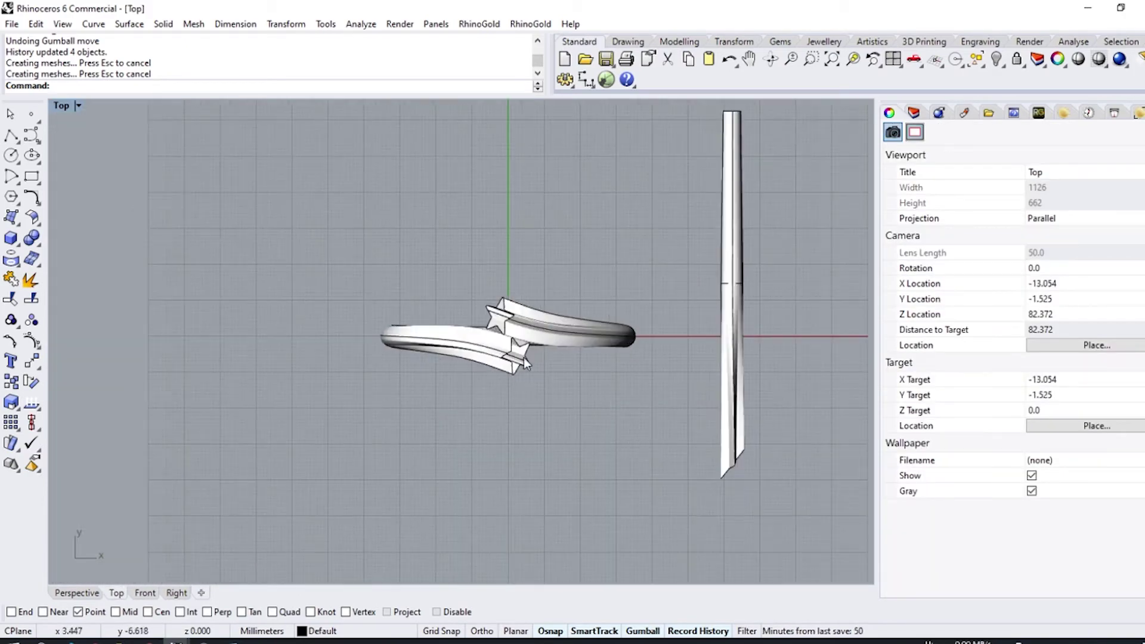
{"action": "scroll", "coordinate": [540, 339], "scroll_direction": "up", "scroll_amount": 6}
{"action": "left_click", "coordinate": [388, 332]}
{"action": "key", "text": "Delete"}
Extract the U-direction isocurves running from two opposite star tips along the bangle half and delete its polysurface.
{"action": "scroll", "coordinate": [567, 262], "scroll_direction": "up", "scroll_amount": 3}
{"action": "left_click", "coordinate": [19, 266]}
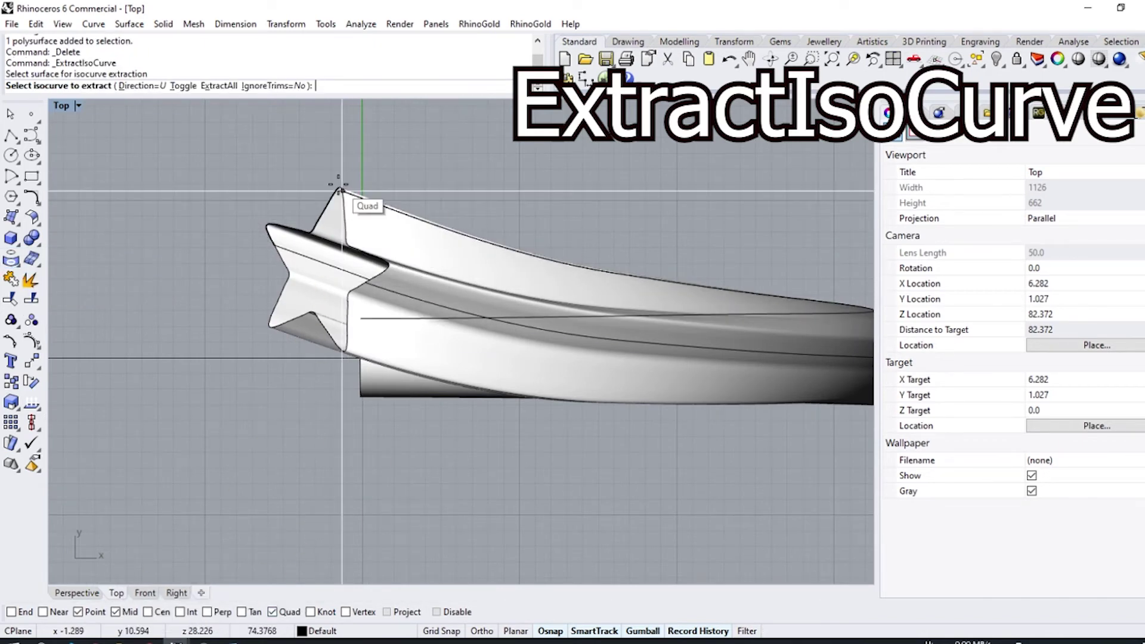
{"action": "right_click", "coordinate": [363, 382]}
{"action": "right_click", "coordinate": [363, 382]}
{"action": "scroll", "coordinate": [364, 395], "scroll_direction": "up", "scroll_amount": 2}
{"action": "left_click", "coordinate": [377, 384]}
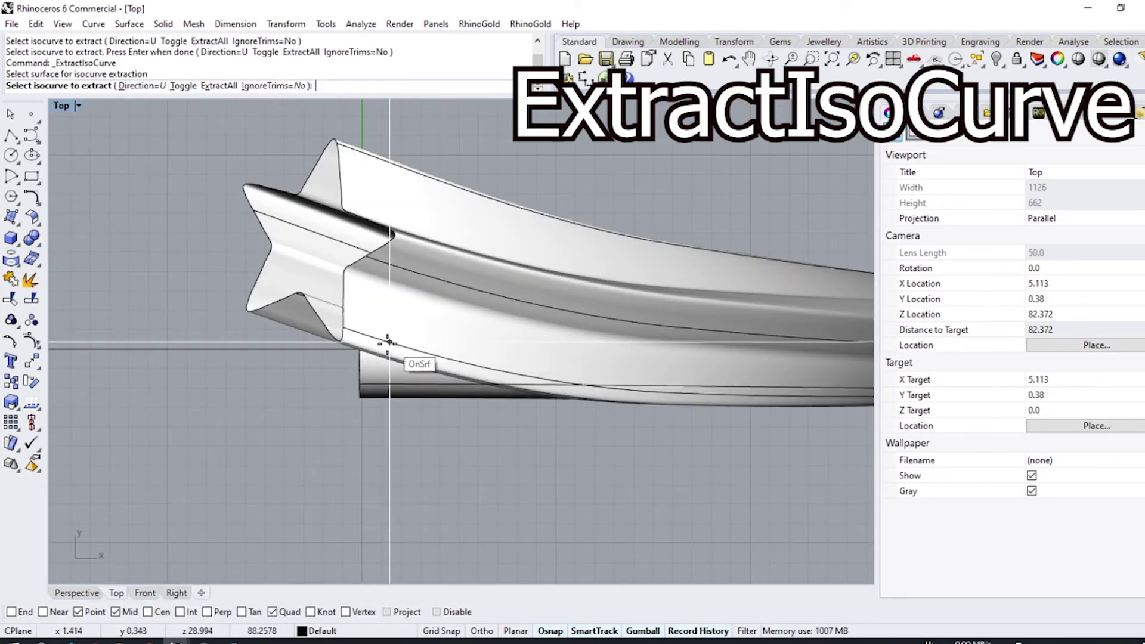
{"action": "left_click", "coordinate": [340, 342]}
{"action": "right_click", "coordinate": [339, 343]}
{"action": "scroll", "coordinate": [340, 342], "scroll_direction": "down", "scroll_amount": 6}
{"action": "key", "text": "Escape"}
{"action": "left_click", "coordinate": [394, 281]}
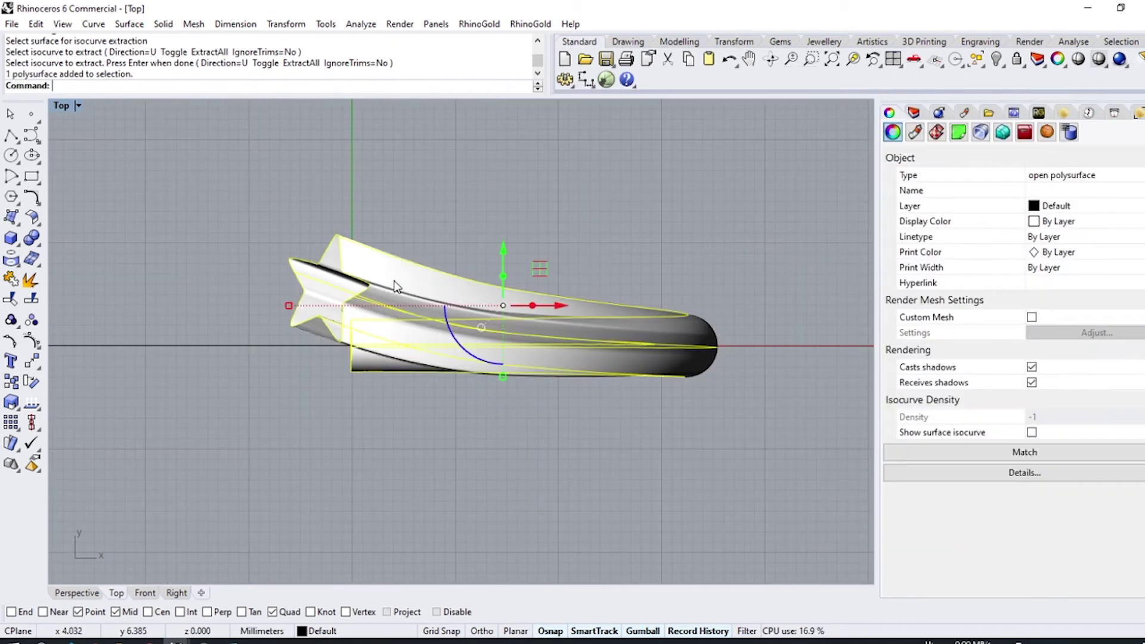
{"action": "key", "text": "Delete"}
Rebuild the two extracted rail curves with point count 8 and degree 2, deleting the input curves.
{"action": "scroll", "coordinate": [394, 280], "scroll_direction": "down", "scroll_amount": 4}
{"action": "left_click", "coordinate": [39, 203]}
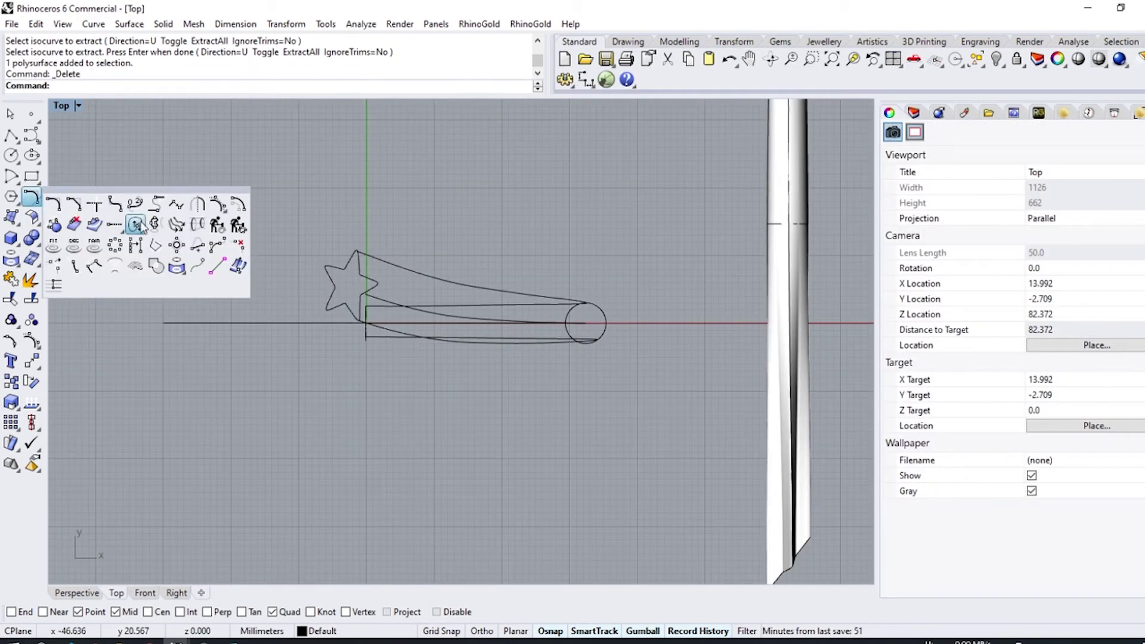
{"action": "left_click", "coordinate": [219, 226]}
{"action": "left_click", "coordinate": [405, 268]}
{"action": "scroll", "coordinate": [363, 320], "scroll_direction": "up", "scroll_amount": 9}
{"action": "key", "text": "Return"}
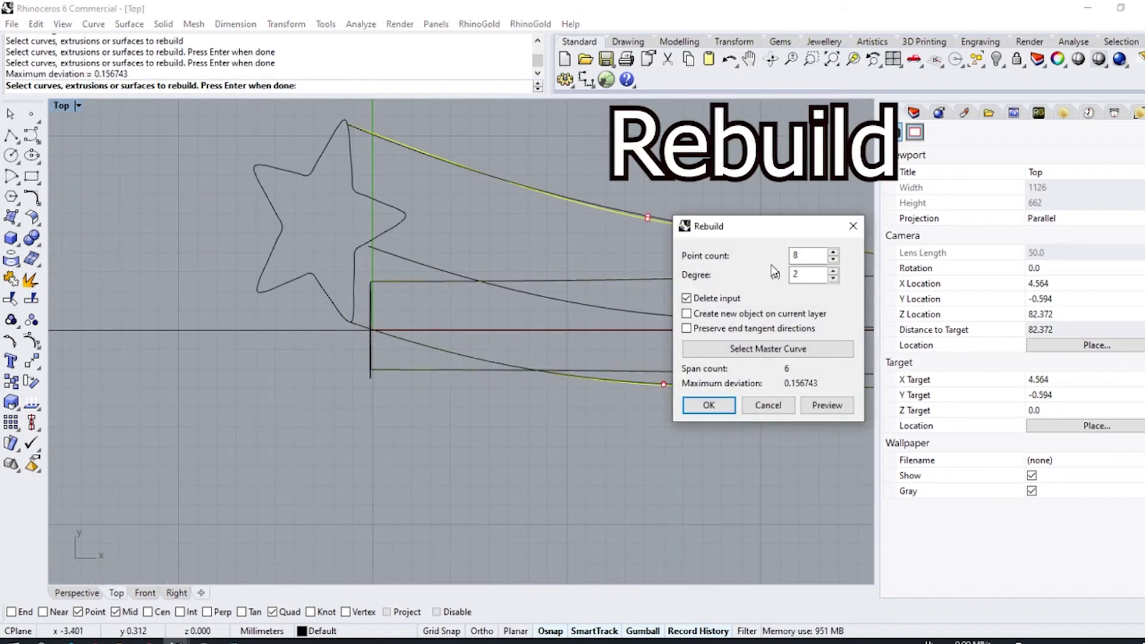
{"action": "key", "text": "Return"}
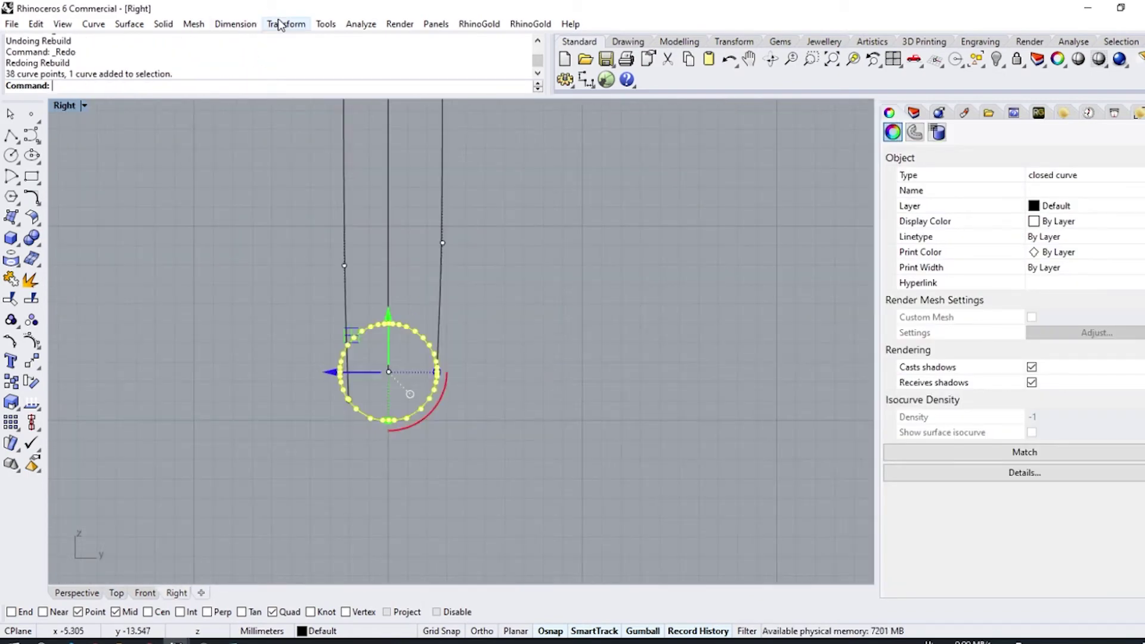
Project the circle at the bangle half's lower end onto the Right view's construction plane, deleting the input object.
{"action": "left_click", "coordinate": [280, 24]}
{"action": "left_click", "coordinate": [322, 239]}
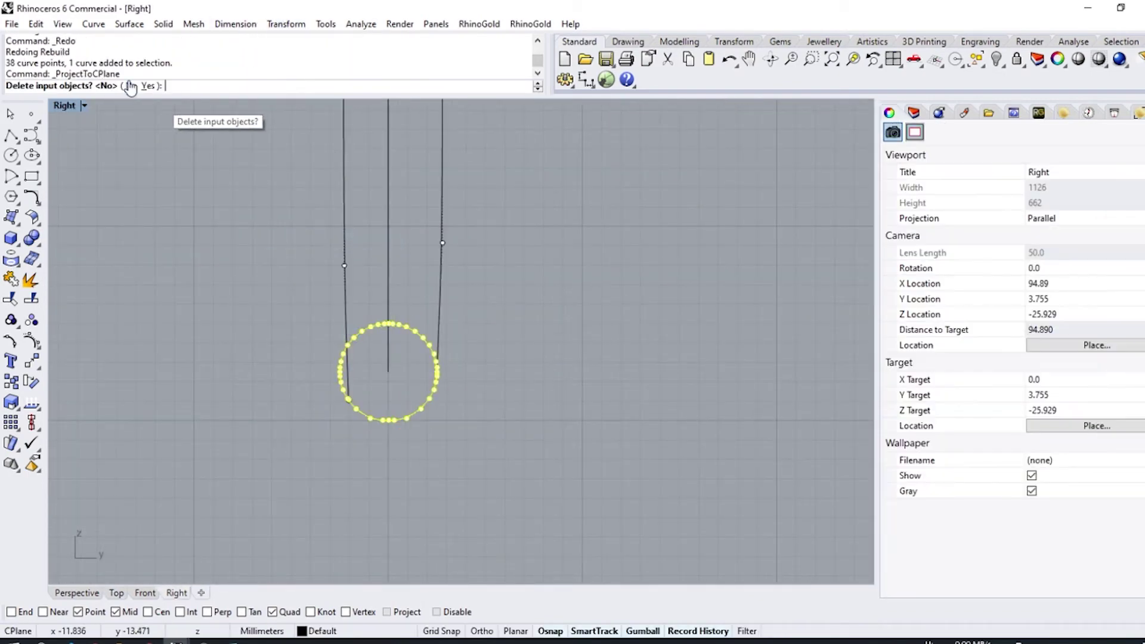
{"action": "left_click", "coordinate": [137, 85]}
{"action": "key", "text": "Escape"}
{"action": "key", "text": "Escape"}
Hide the central ring curve and the straight sweep together with its profile curves in Perspective view.
{"action": "left_click", "coordinate": [83, 592]}
{"action": "right_click_drag", "start_coordinate": [369, 394], "coordinate": [421, 410]}
{"action": "scroll", "coordinate": [423, 410], "scroll_direction": "down", "scroll_amount": 2}
{"action": "right_click_drag", "start_coordinate": [422, 412], "coordinate": [456, 488]}
{"action": "left_click", "coordinate": [531, 251]}
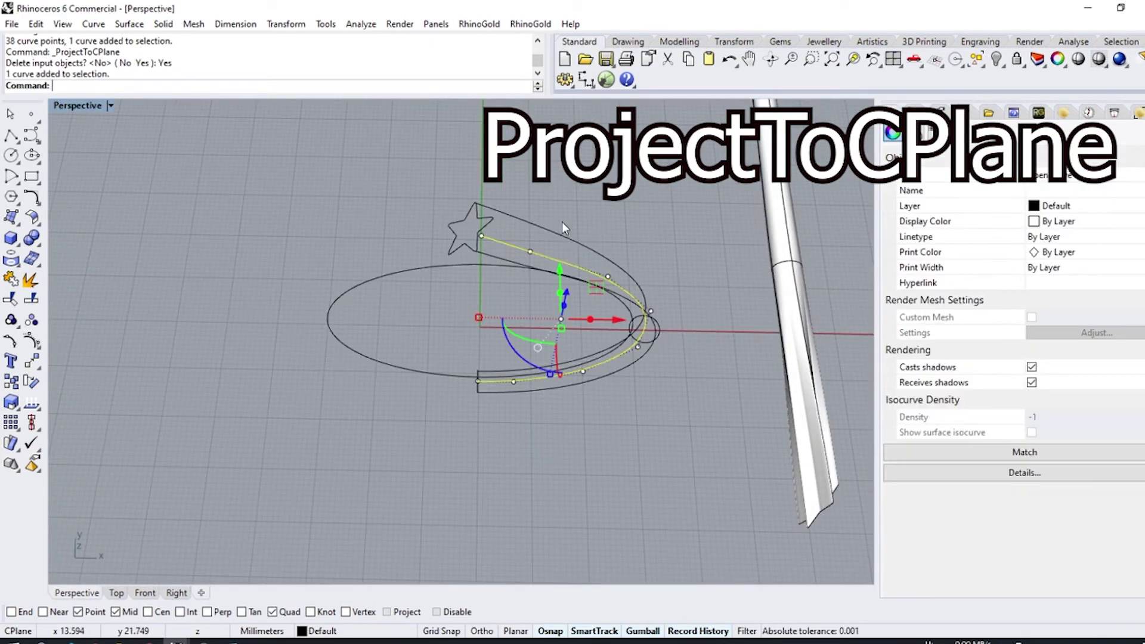
{"action": "left_click", "coordinate": [996, 58]}
{"action": "scroll", "coordinate": [488, 331], "scroll_direction": "down", "scroll_amount": 10}
{"action": "left_click_drag", "start_coordinate": [581, 410], "coordinate": [652, 203]}
{"action": "left_click", "coordinate": [996, 58]}
{"action": "scroll", "coordinate": [518, 317], "scroll_direction": "up", "scroll_amount": 10}
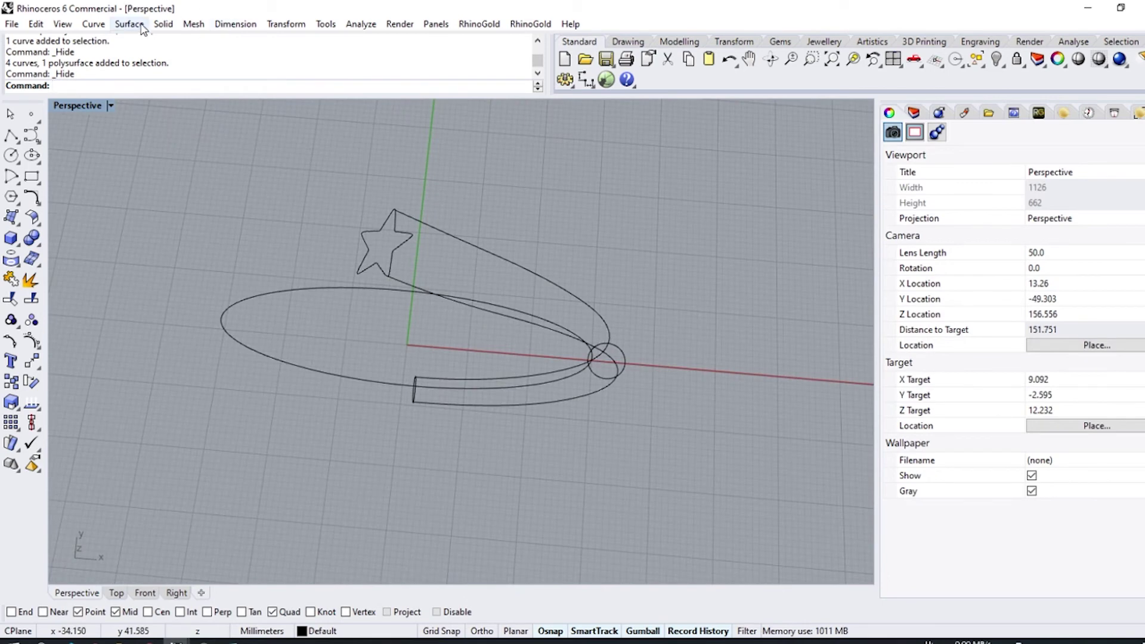
Sweep the star, middle circle and end circle along the two rebuilt rails with Sweep2 and inspect the surface.
{"action": "left_click", "coordinate": [143, 30]}
{"action": "left_click", "coordinate": [179, 91]}
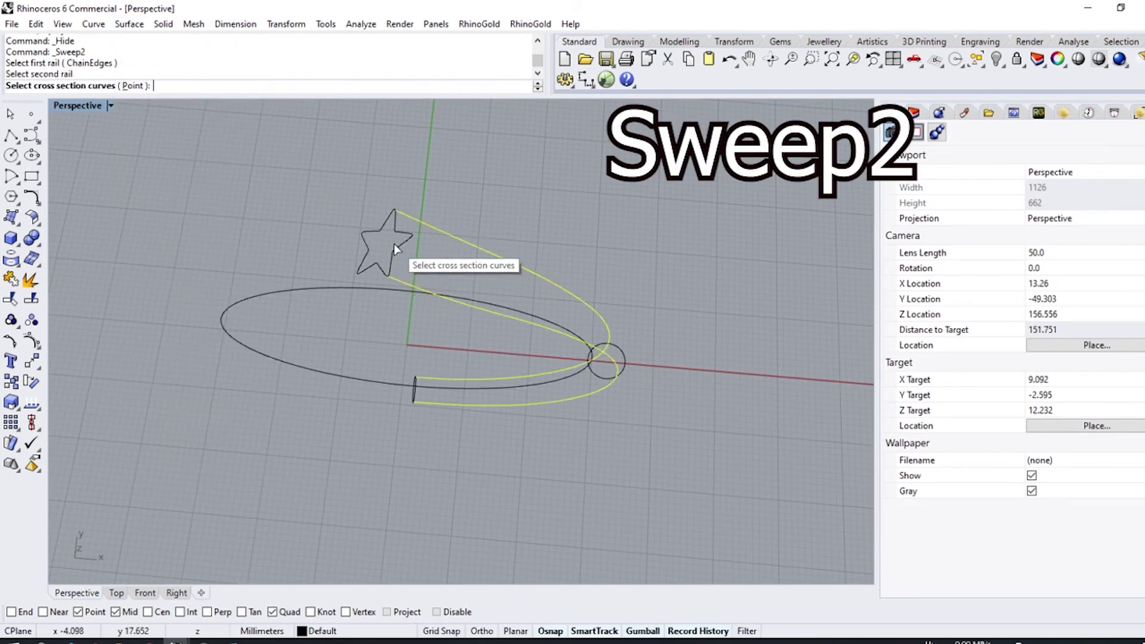
{"action": "left_click", "coordinate": [625, 364]}
{"action": "left_click", "coordinate": [414, 403]}
{"action": "key", "text": "Return"}
{"action": "key", "text": "Return"}
{"action": "key", "text": "Return"}
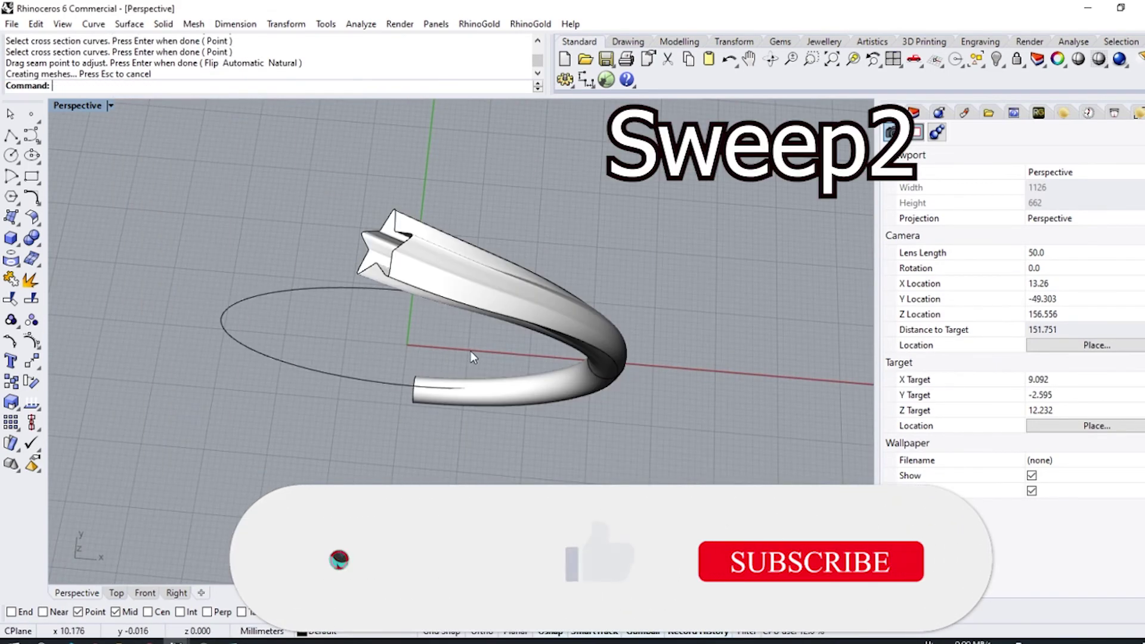
{"action": "right_click_drag", "start_coordinate": [470, 351], "coordinate": [583, 60]}
{"action": "scroll", "coordinate": [566, 239], "scroll_direction": "down", "scroll_amount": 10}
{"action": "right_click_drag", "start_coordinate": [549, 328], "coordinate": [596, 411]}
{"action": "right_click_drag", "start_coordinate": [573, 70], "coordinate": [528, 208]}
{"action": "scroll", "coordinate": [525, 247], "scroll_direction": "up", "scroll_amount": 10}
Cap the open star end with a Patch surface built from the closed star curve in Top view.
{"action": "left_click", "coordinate": [530, 265]}
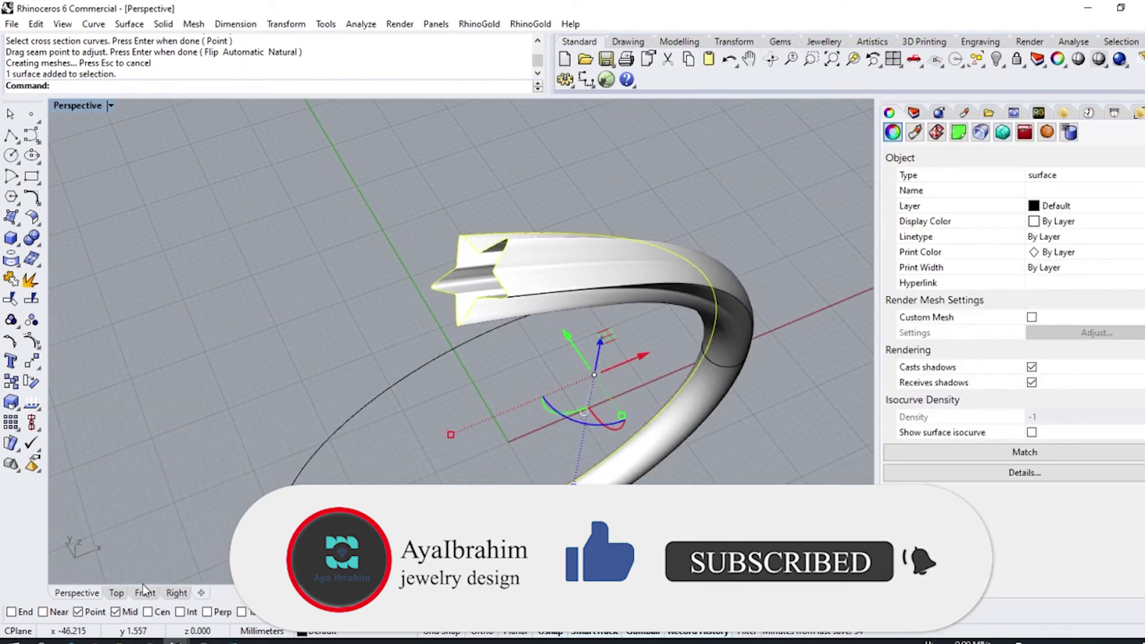
{"action": "left_click", "coordinate": [116, 593]}
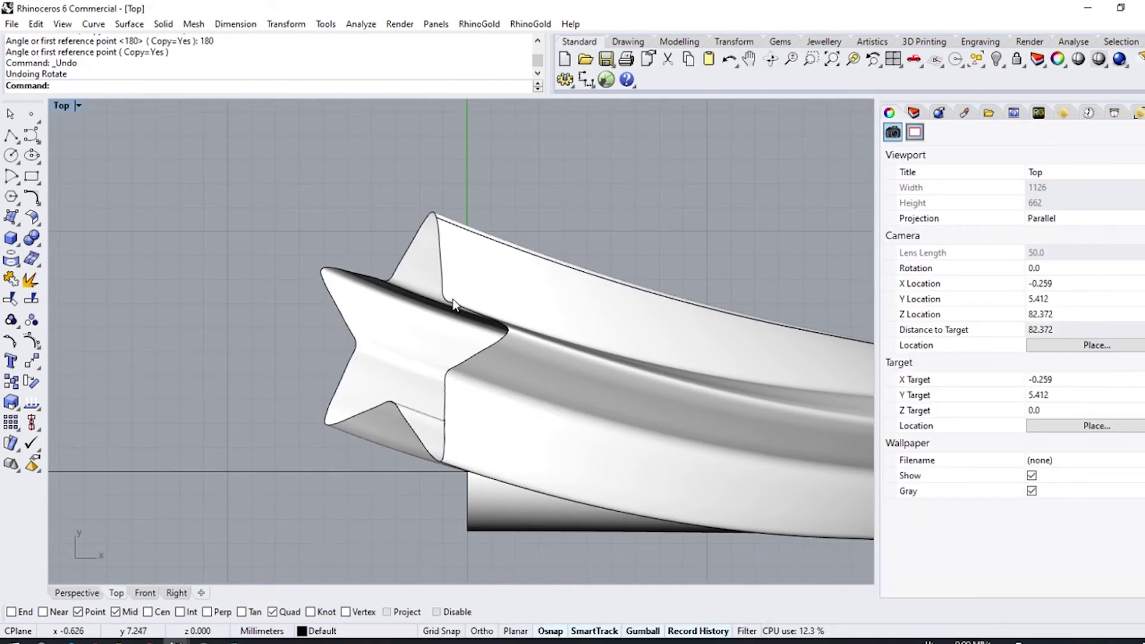
{"action": "left_click", "coordinate": [452, 299]}
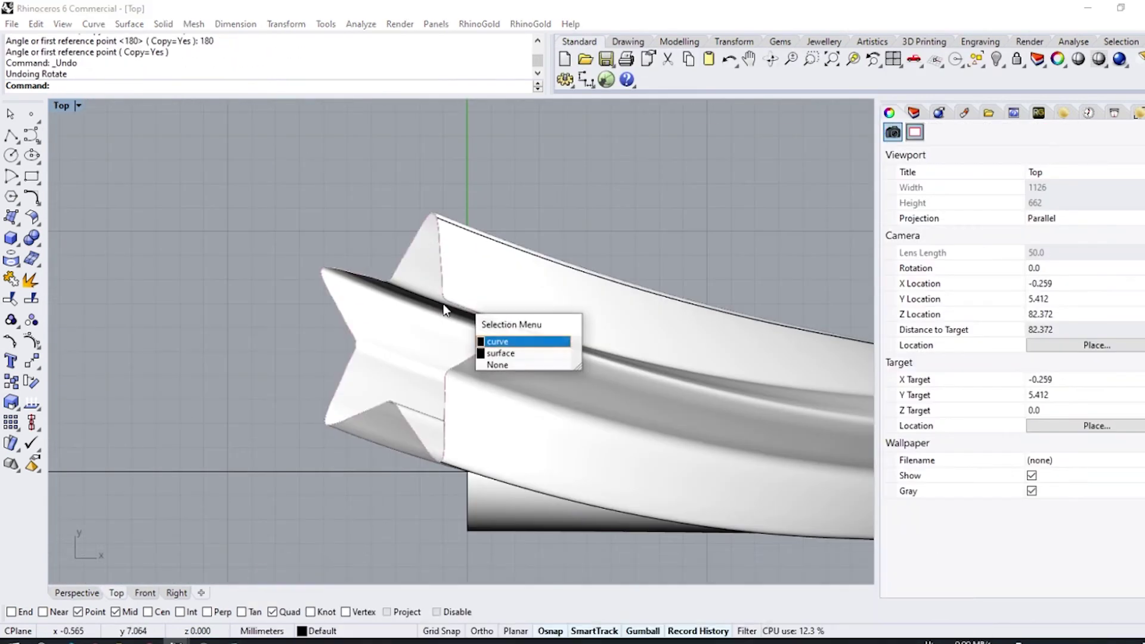
{"action": "left_click", "coordinate": [489, 340]}
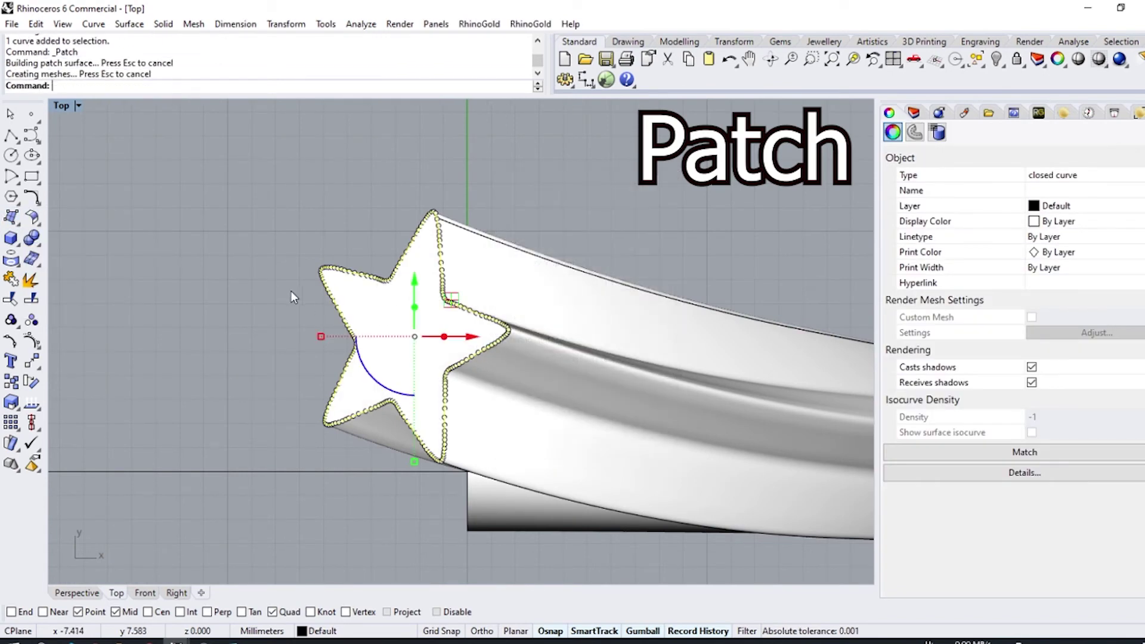
{"action": "scroll", "coordinate": [455, 384], "scroll_direction": "down", "scroll_amount": 2}
Group the swept surface with its star cap and rotate a copy 180 degrees about the origin.
{"action": "left_click", "coordinate": [396, 332]}
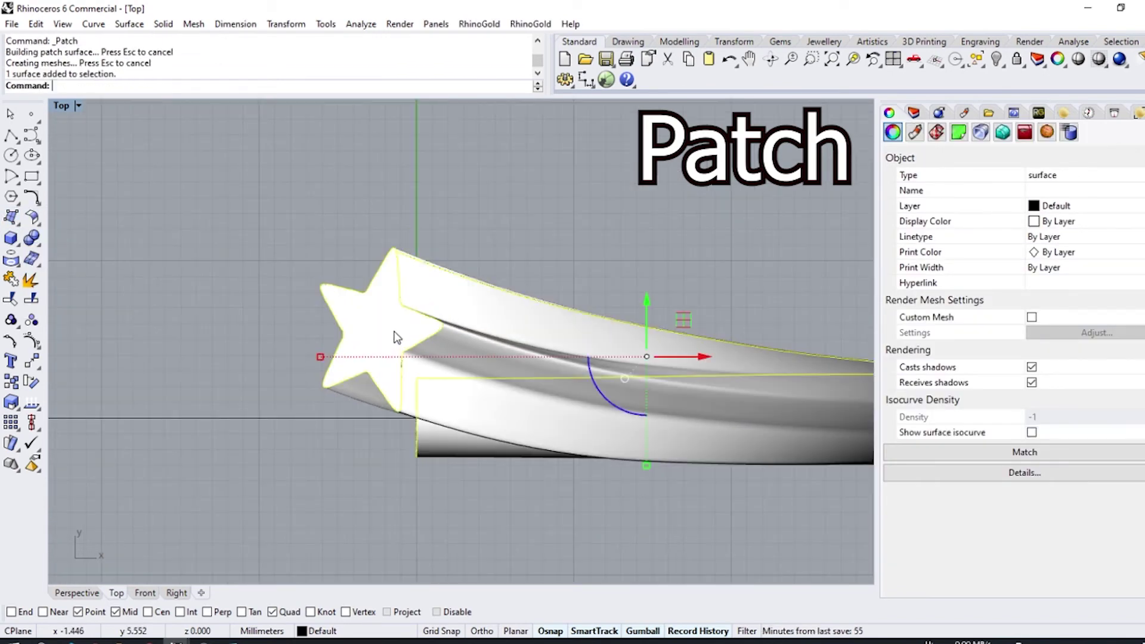
{"action": "left_click", "coordinate": [34, 389]}
{"action": "type", "text": "0"}
{"action": "key", "text": "Return"}
{"action": "type", "text": "180"}
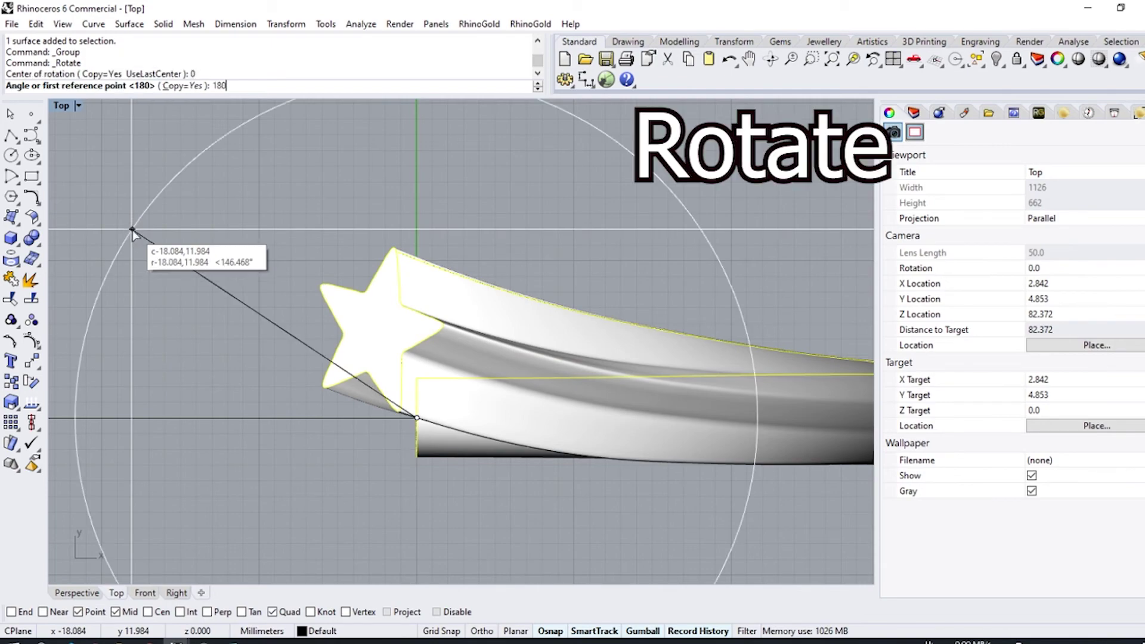
{"action": "key", "text": "Return"}
{"action": "key", "text": "Return"}
Lock the surfaces of the bangle halves so that only the curves stay selectable.
{"action": "scroll", "coordinate": [312, 334], "scroll_direction": "down", "scroll_amount": 4}
{"action": "left_click", "coordinate": [406, 444], "text": "shift"}
{"action": "left_click", "coordinate": [1016, 59]}
{"action": "scroll", "coordinate": [513, 298], "scroll_direction": "down", "scroll_amount": 2}
Move the middle control points of both rail curves together in negative Y, midway between the star and the circle.
{"action": "left_click", "coordinate": [453, 298]}
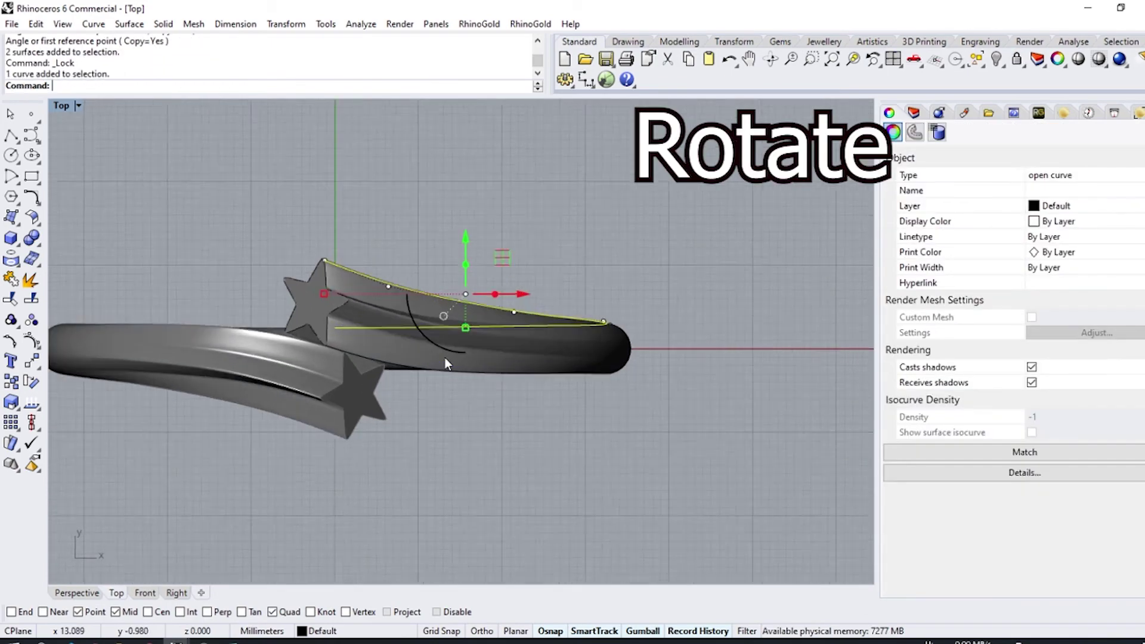
{"action": "scroll", "coordinate": [444, 356], "scroll_direction": "up", "scroll_amount": 2}
{"action": "left_click", "coordinate": [444, 372], "text": "shift"}
{"action": "scroll", "coordinate": [572, 302], "scroll_direction": "up", "scroll_amount": 6}
{"action": "left_click", "coordinate": [489, 298]}
{"action": "left_click", "coordinate": [515, 444], "text": "shift"}
{"action": "left_click", "coordinate": [518, 444], "text": "shift"}
{"action": "left_click", "coordinate": [479, 441], "text": "ctrl"}
{"action": "scroll", "coordinate": [478, 439], "scroll_direction": "down", "scroll_amount": 6}
{"action": "left_click_drag", "start_coordinate": [492, 360], "coordinate": [492, 378]}
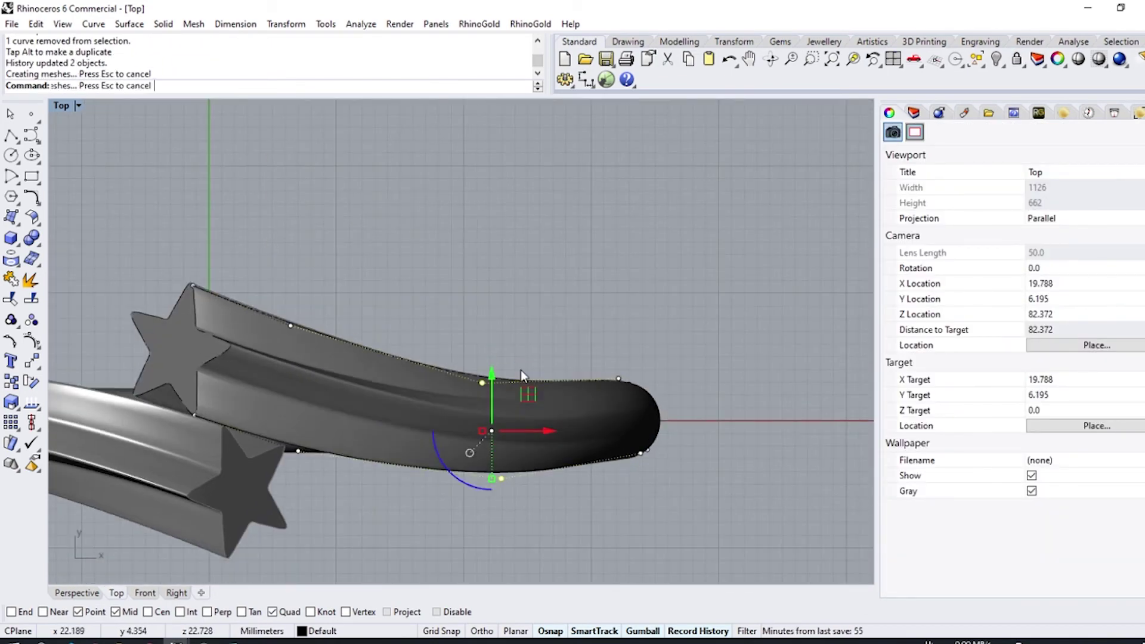
Move the control point next to the star on the positive-Y rail slightly in negative Y.
{"action": "scroll", "coordinate": [626, 341], "scroll_direction": "down", "scroll_amount": 4}
{"action": "scroll", "coordinate": [518, 419], "scroll_direction": "up", "scroll_amount": 4}
{"action": "left_click", "coordinate": [347, 281]}
{"action": "left_click_drag", "start_coordinate": [349, 244], "coordinate": [350, 249]}
{"action": "key", "text": "ctrl+z"}
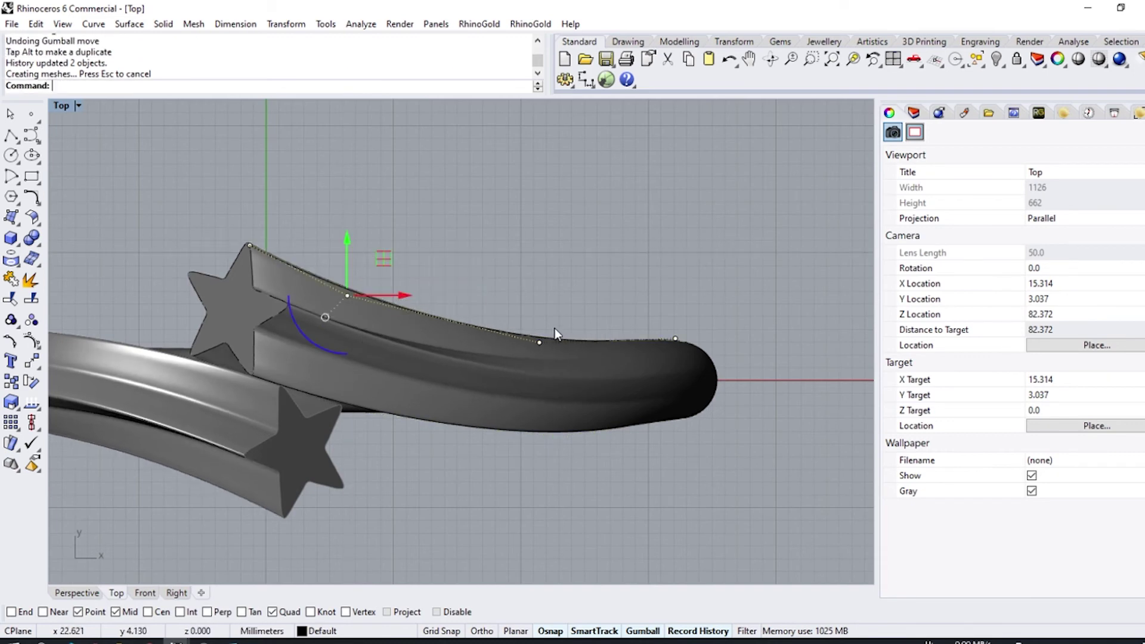
Move the negative-Y rail's control point beside the middle circle in negative Y.
{"action": "left_click", "coordinate": [539, 431]}
{"action": "scroll", "coordinate": [702, 415], "scroll_direction": "up", "scroll_amount": 10}
{"action": "left_click", "coordinate": [683, 404]}
{"action": "scroll", "coordinate": [640, 386], "scroll_direction": "down", "scroll_amount": 10}
{"action": "left_click_drag", "start_coordinate": [649, 339], "coordinate": [649, 350]}
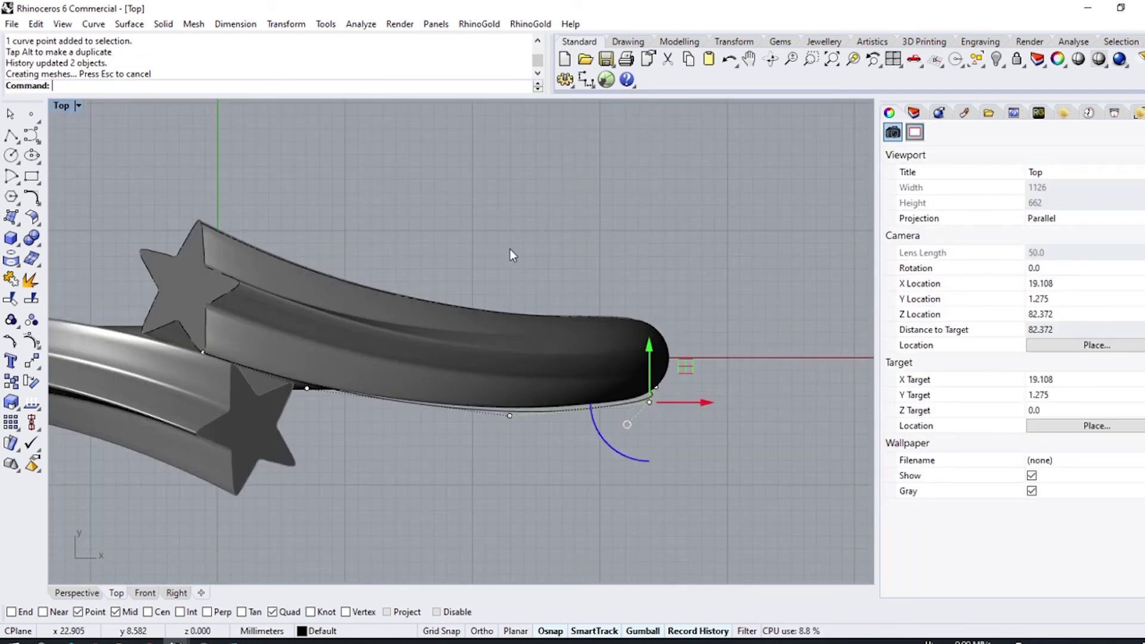
Raise the negative-Y rail's middle control point and the one nearest the star in positive Y.
{"action": "left_click_drag", "start_coordinate": [511, 394], "coordinate": [510, 383]}
{"action": "scroll", "coordinate": [521, 442], "scroll_direction": "down", "scroll_amount": 3}
{"action": "scroll", "coordinate": [366, 390], "scroll_direction": "up", "scroll_amount": 9}
{"action": "left_click", "coordinate": [367, 383]}
{"action": "left_click_drag", "start_coordinate": [367, 355], "coordinate": [368, 334]}
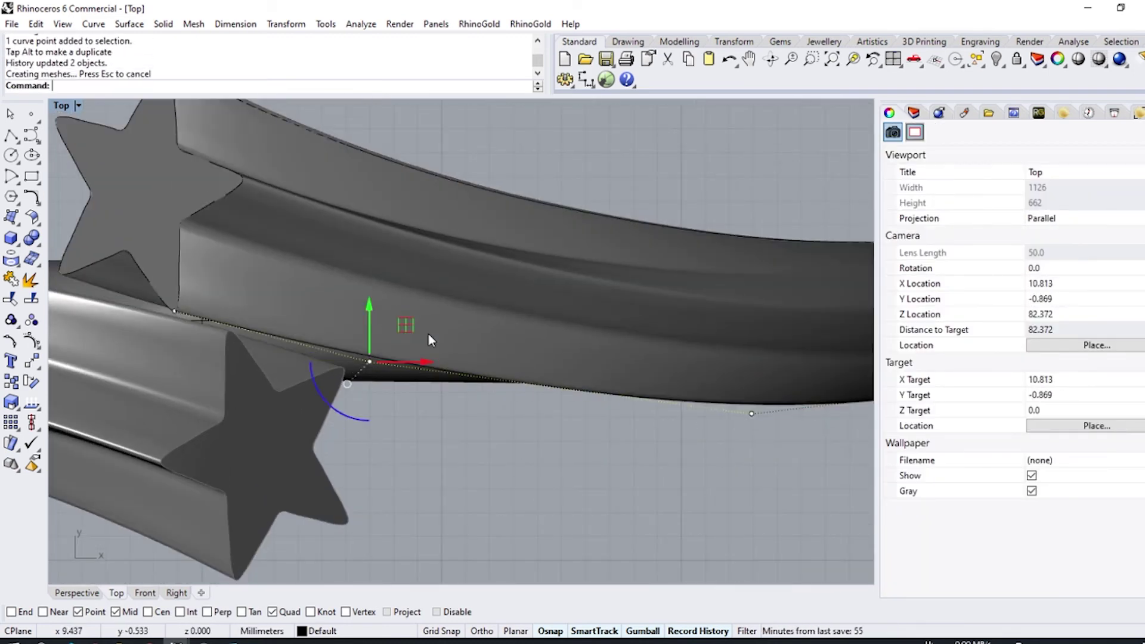
Undo the last control-point move on the rail curve and check the star ends in the shaded Perspective view.
{"action": "key", "text": "ctrl+z"}
{"action": "scroll", "coordinate": [427, 334], "scroll_direction": "down", "scroll_amount": 15}
{"action": "key", "text": "ctrl+alt+r"}
{"action": "key", "text": "ctrl+alt+s"}
{"action": "left_click", "coordinate": [77, 592]}
{"action": "scroll", "coordinate": [361, 316], "scroll_direction": "down", "scroll_amount": 2}
{"action": "mouse_move", "coordinate": [411, 322]}
{"action": "right_mouse_down"}
{"action": "mouse_move", "coordinate": [303, 299]}
{"action": "mouse_move", "coordinate": [358, 263]}
{"action": "right_mouse_up"}
{"action": "scroll", "coordinate": [363, 259], "scroll_direction": "up", "scroll_amount": 4}
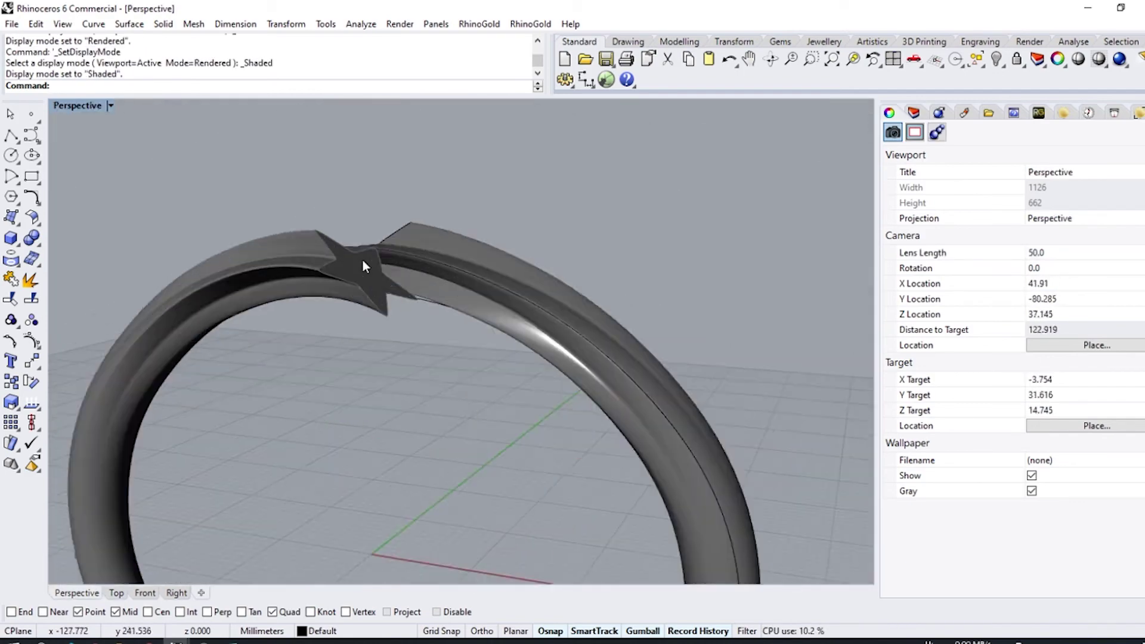
Rotate the star profile curve with Rotate3D about an axis through two of its opposite tips, tilting it more upright.
{"action": "scroll", "coordinate": [339, 297], "scroll_direction": "down", "scroll_amount": 2}
{"action": "right_click_drag", "start_coordinate": [298, 307], "coordinate": [682, 277]}
{"action": "scroll", "coordinate": [682, 276], "scroll_direction": "up", "scroll_amount": 4}
{"action": "right_click_drag", "start_coordinate": [209, 262], "coordinate": [363, 325]}
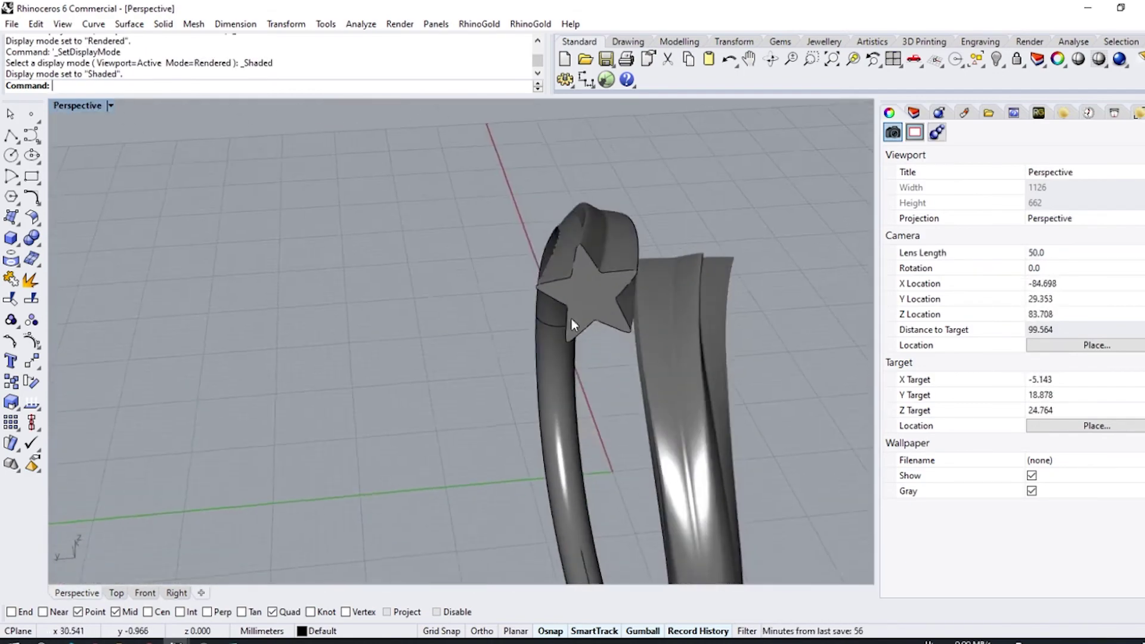
{"action": "scroll", "coordinate": [570, 318], "scroll_direction": "up", "scroll_amount": 6}
{"action": "left_click", "coordinate": [512, 328]}
{"action": "right_click", "coordinate": [31, 382]}
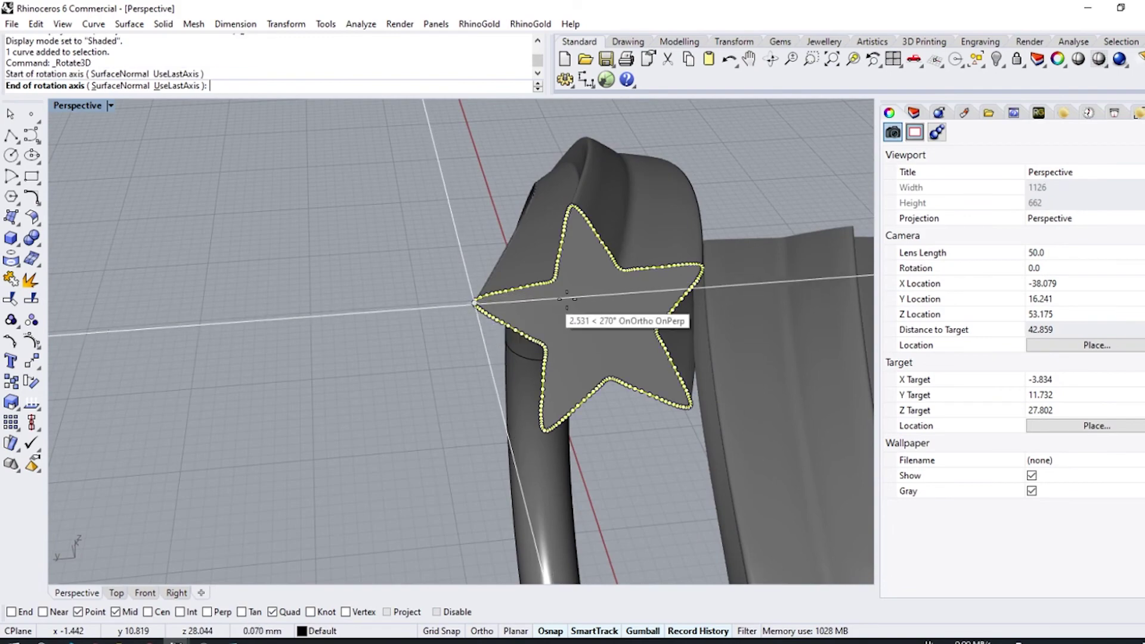
{"action": "left_click", "coordinate": [703, 268]}
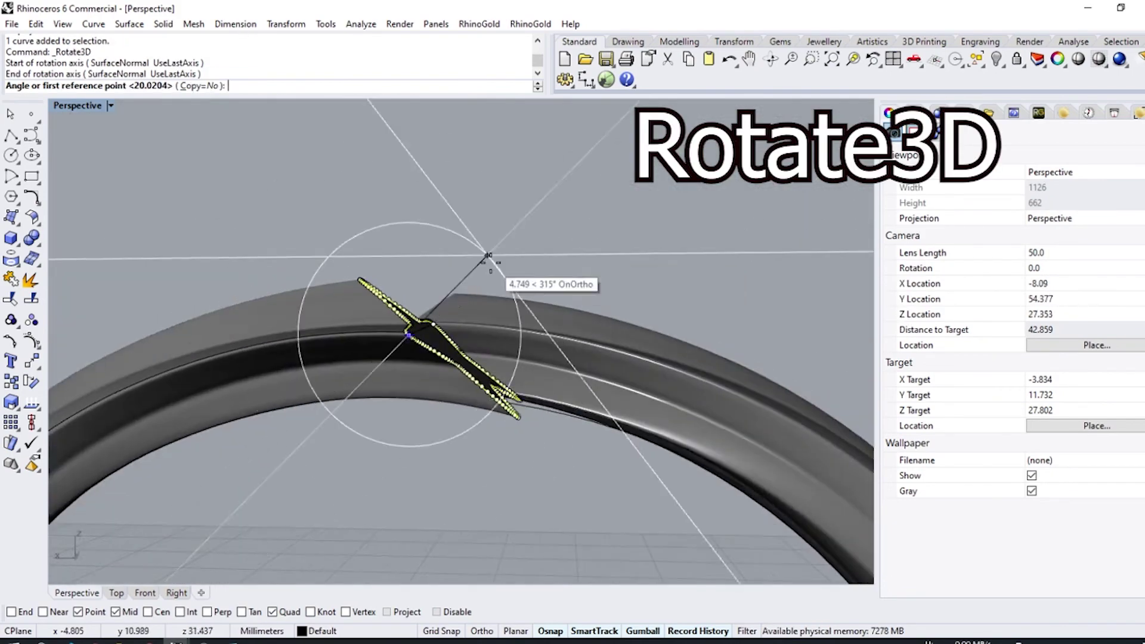
{"action": "left_click", "coordinate": [495, 376]}
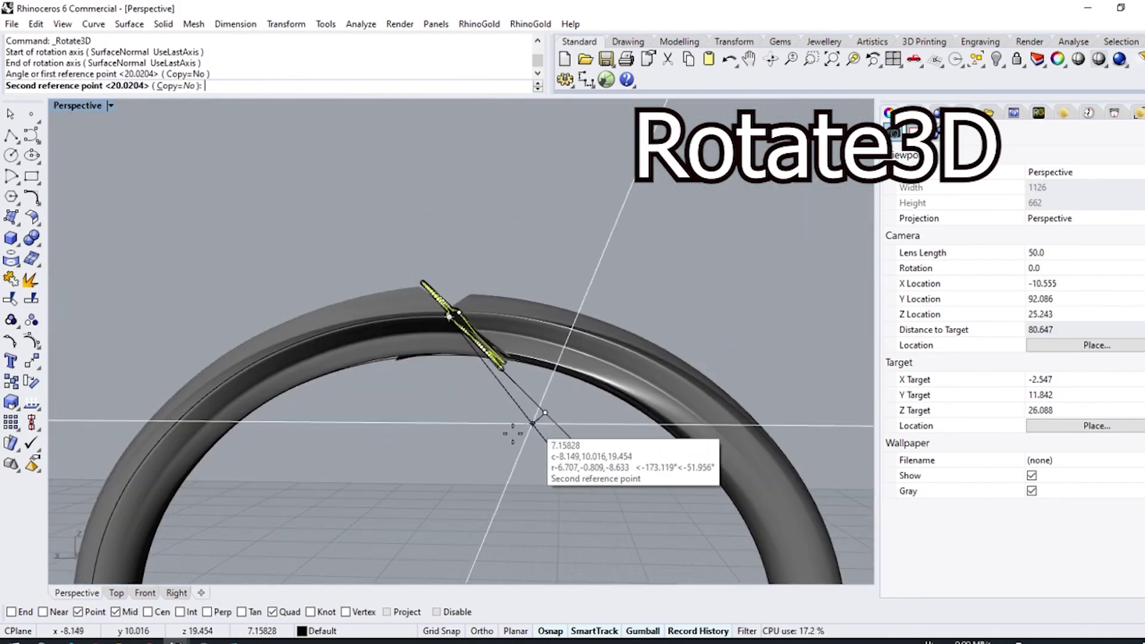
{"action": "left_click", "coordinate": [537, 411]}
{"action": "left_click", "coordinate": [448, 424]}
Examine the bangle and its star ends in rendered display from the Top and Perspective views.
{"action": "right_click_drag", "start_coordinate": [505, 333], "coordinate": [551, 459]}
{"action": "left_click", "coordinate": [115, 590]}
{"action": "right_click_drag", "start_coordinate": [308, 294], "coordinate": [309, 334]}
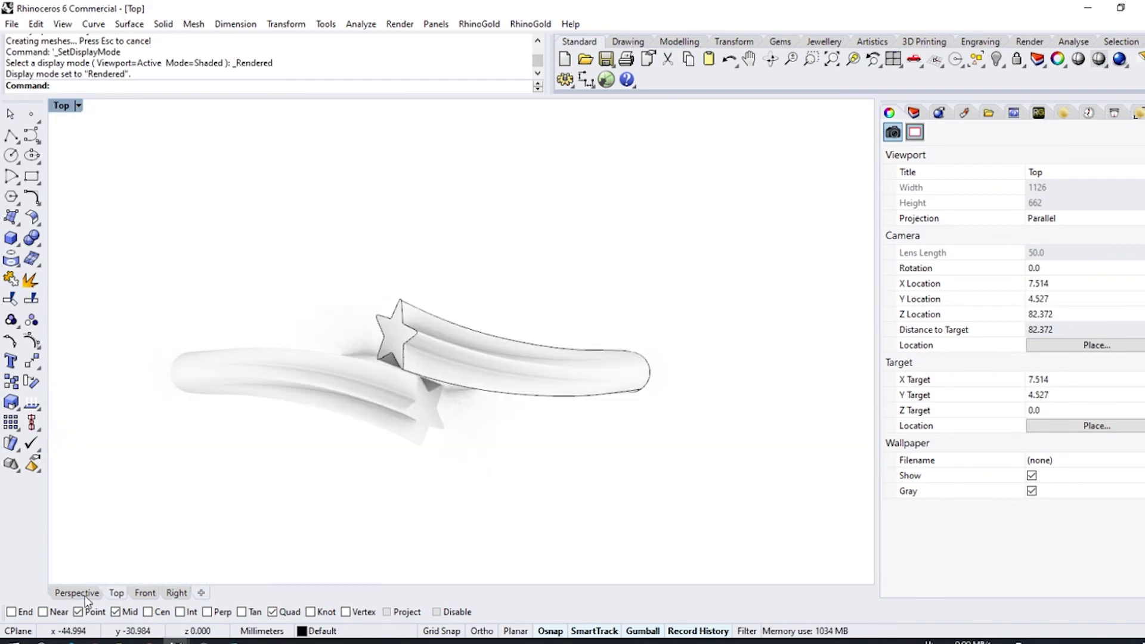
{"action": "left_click", "coordinate": [82, 594]}
{"action": "right_click_drag", "start_coordinate": [390, 454], "coordinate": [452, 449]}
{"action": "scroll", "coordinate": [455, 438], "scroll_direction": "down", "scroll_amount": 4}
{"action": "key", "text": "ctrl+alt+r"}
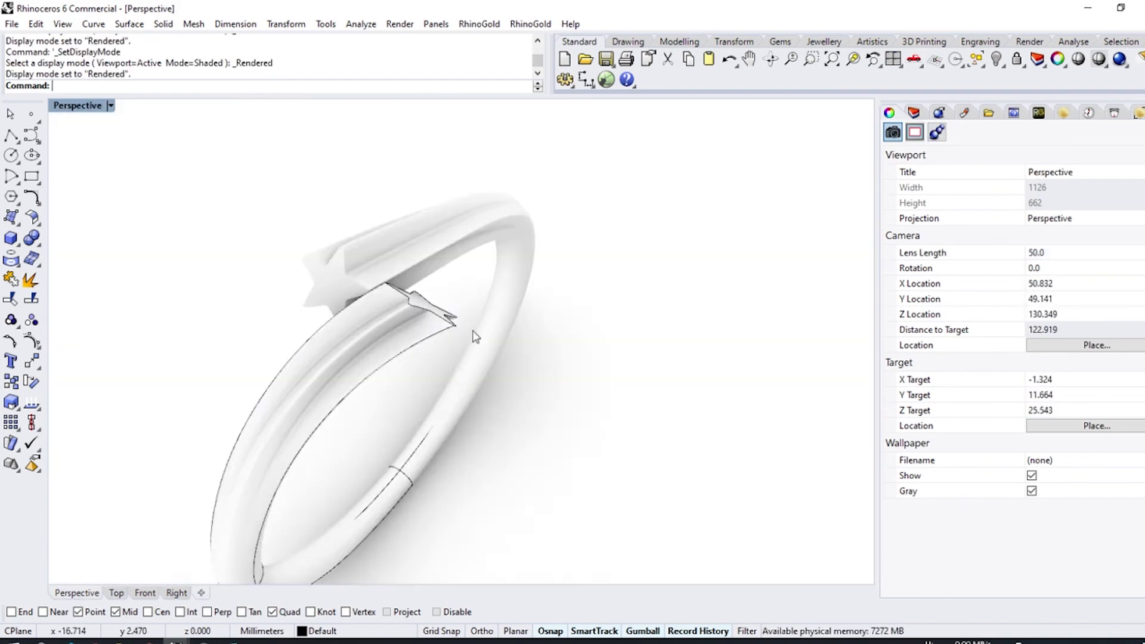
{"action": "right_click_drag", "start_coordinate": [473, 336], "coordinate": [322, 427]}
{"action": "scroll", "coordinate": [609, 235], "scroll_direction": "up", "scroll_amount": 9}
{"action": "mouse_move", "coordinate": [576, 310]}
{"action": "right_mouse_down"}
{"action": "mouse_move", "coordinate": [511, 324]}
{"action": "mouse_move", "coordinate": [481, 310]}
{"action": "mouse_move", "coordinate": [587, 195]}
{"action": "mouse_move", "coordinate": [871, 303]}
{"action": "mouse_move", "coordinate": [859, 222]}
{"action": "mouse_move", "coordinate": [118, 332]}
{"action": "mouse_move", "coordinate": [127, 330]}
{"action": "right_mouse_up"}
{"action": "scroll", "coordinate": [481, 310], "scroll_direction": "down", "scroll_amount": 3}
Return the Perspective view to shaded display, then swap the hidden and visible objects and swap them back.
{"action": "key", "text": "ctrl+alt+s"}
{"action": "scroll", "coordinate": [481, 310], "scroll_direction": "down", "scroll_amount": 2}
{"action": "key", "text": "ctrl+alt+h"}
{"action": "key", "text": "ctrl+alt+h"}
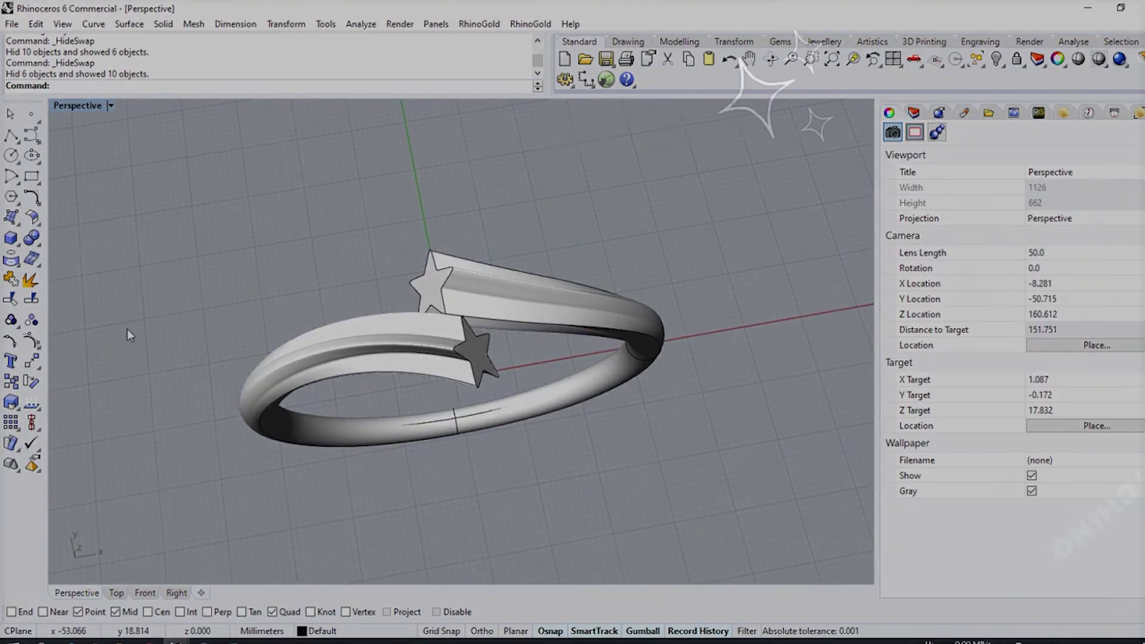